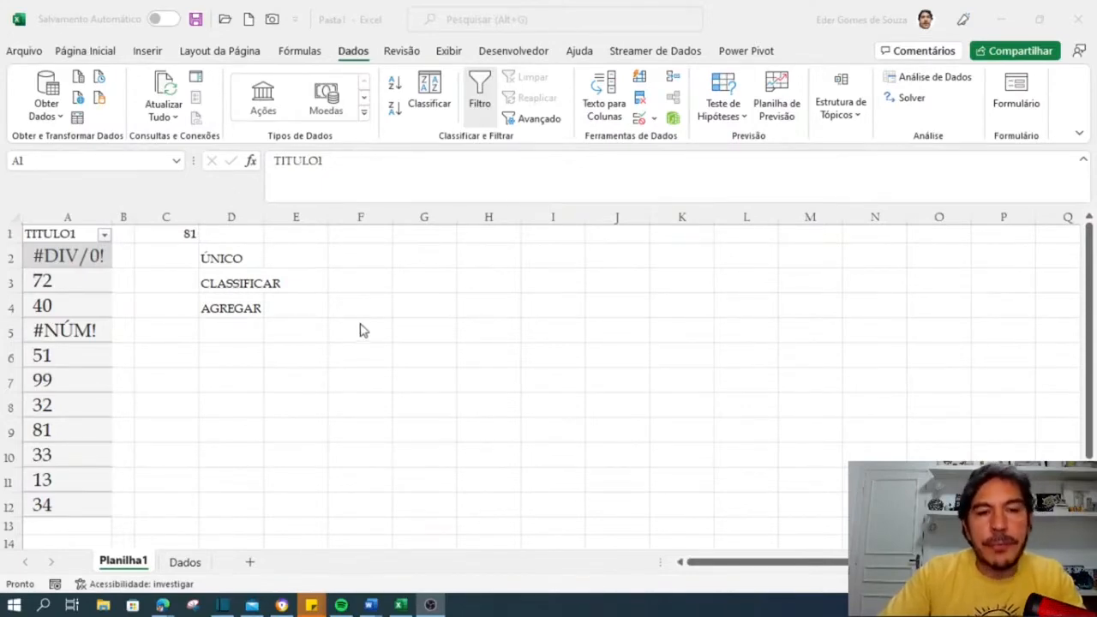
Step: Enter the function names CONT.VALORES in cell F2 and CONT.NÚM in cell F3
{"action": "left_click", "coordinate": [377, 265]}
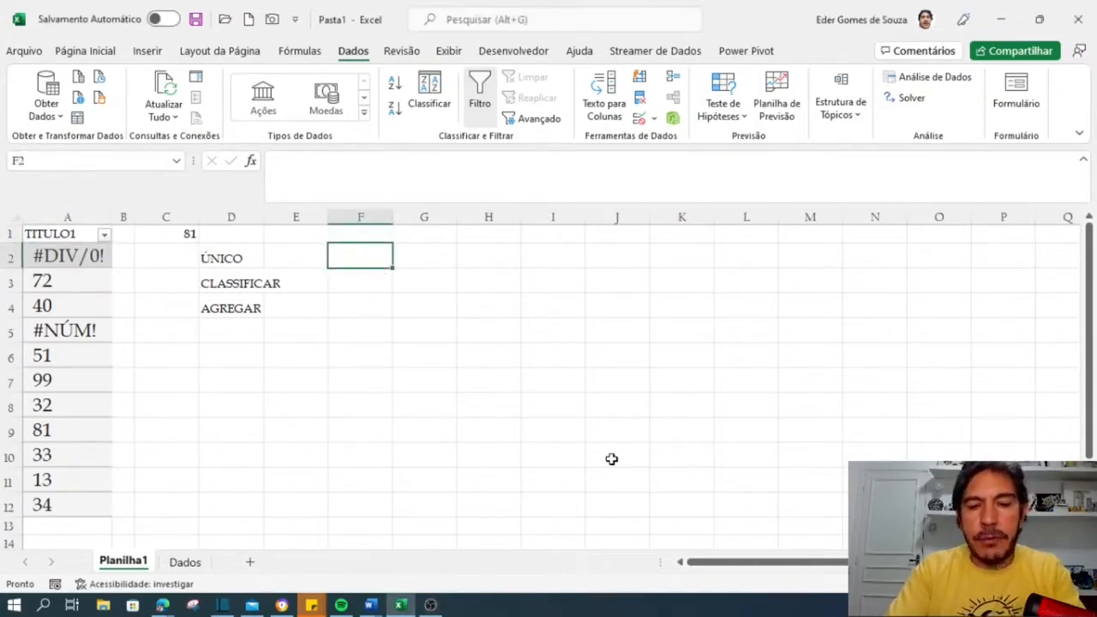
{"action": "type", "text": "CONT.VA"}
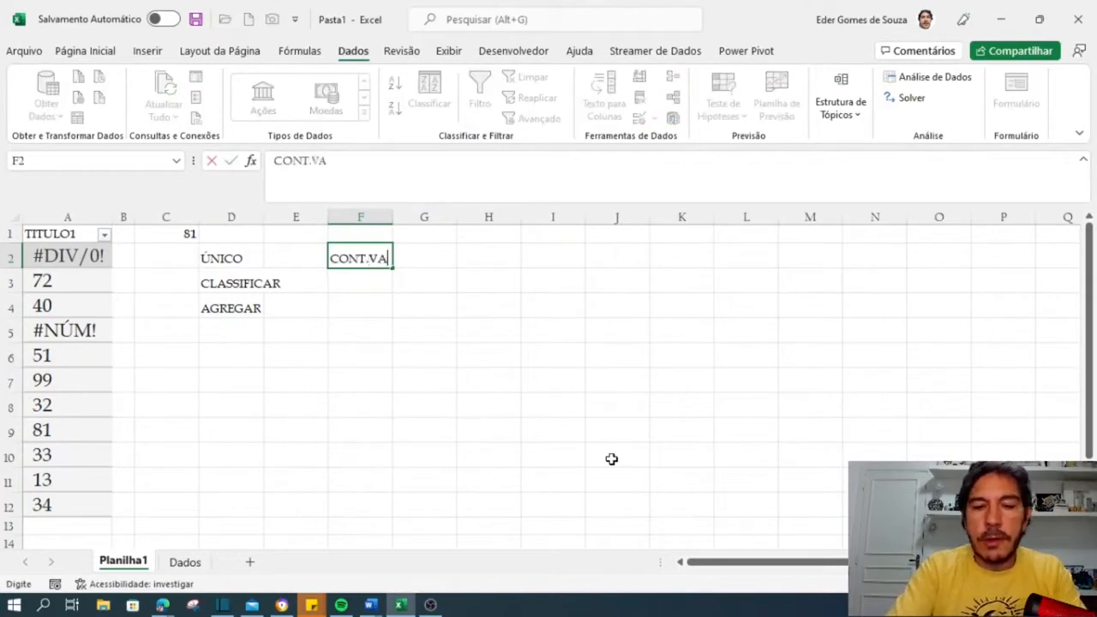
{"action": "type", "text": "LORES"}
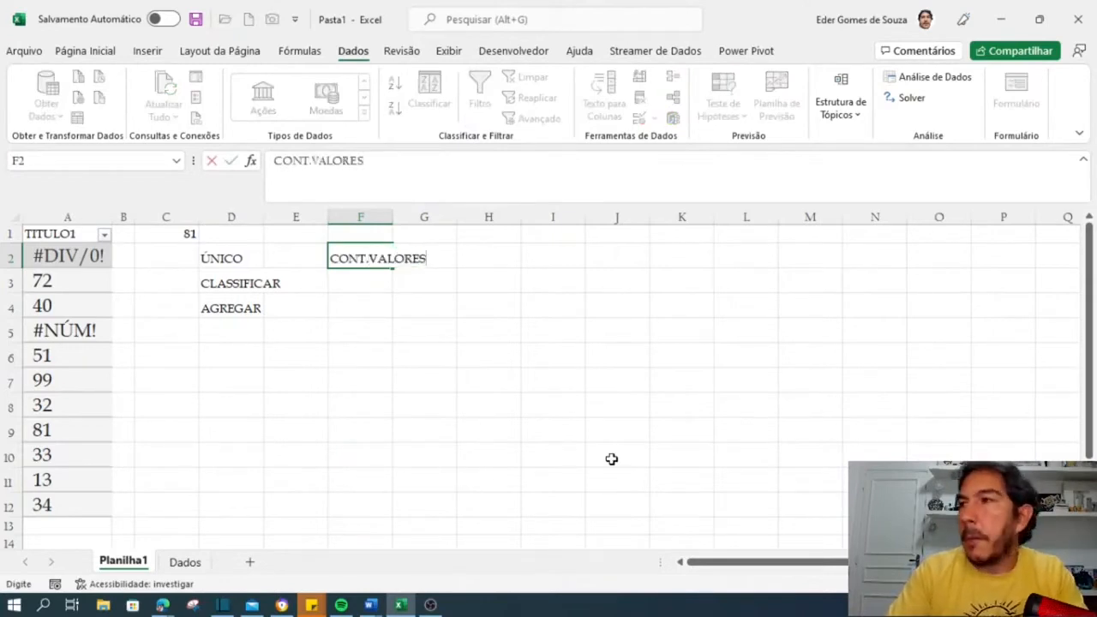
{"action": "key", "text": "Return"}
{"action": "type", "text": "CONT."}
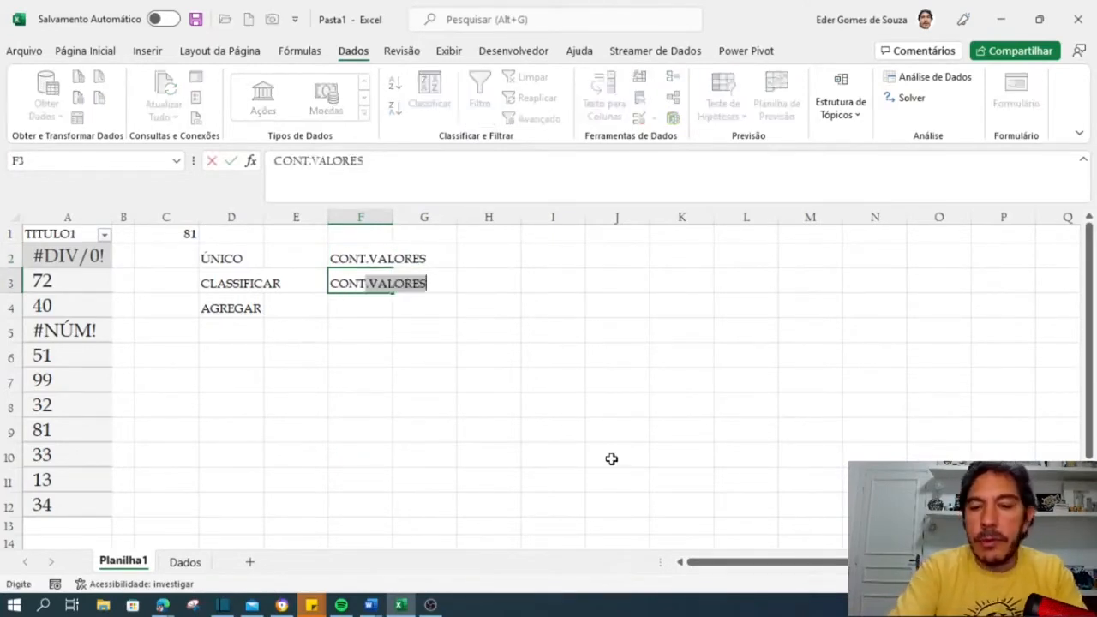
{"action": "type", "text": "N"}
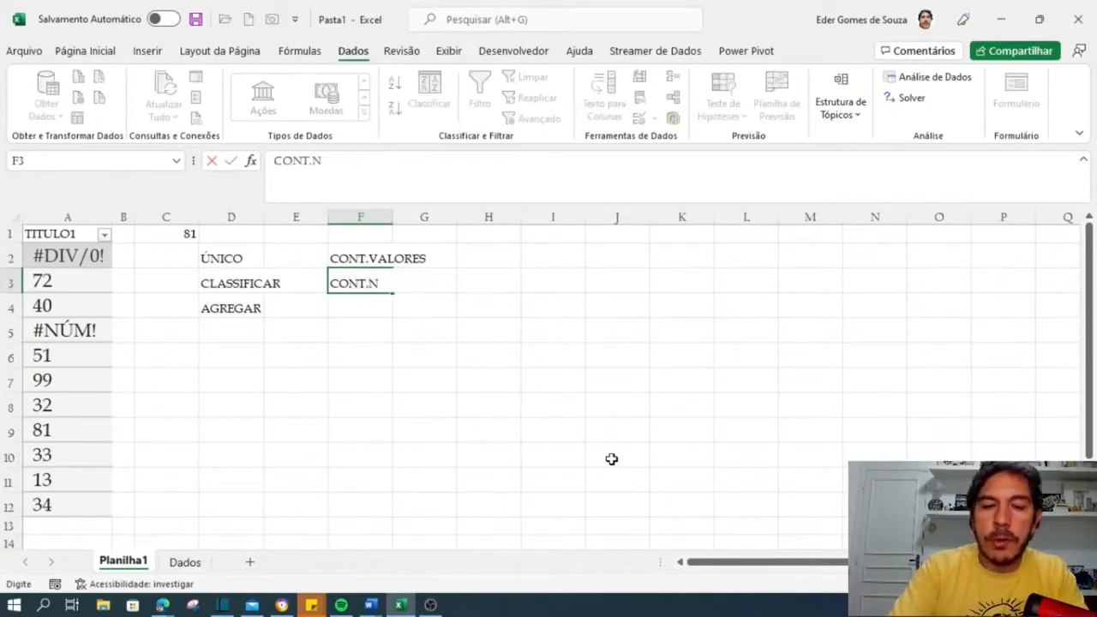
{"action": "type", "text": "ÚM"}
{"action": "key", "text": "Return"}
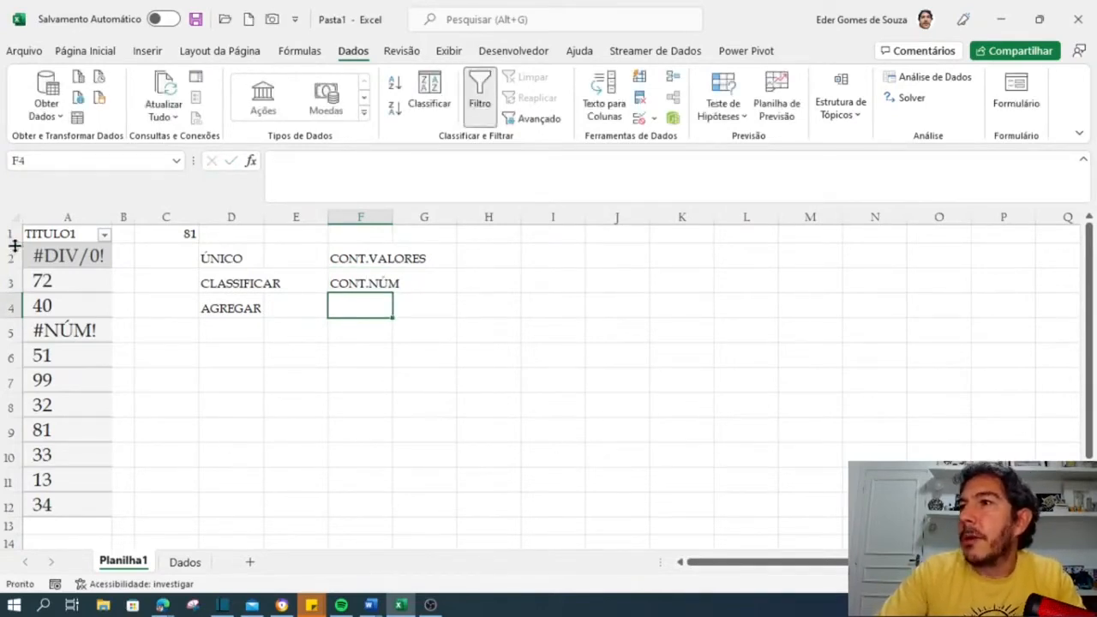
Step: Unhide any hidden rows in the range of rows 1 to 13
{"action": "left_click_drag", "start_coordinate": [12, 235], "coordinate": [39, 520]}
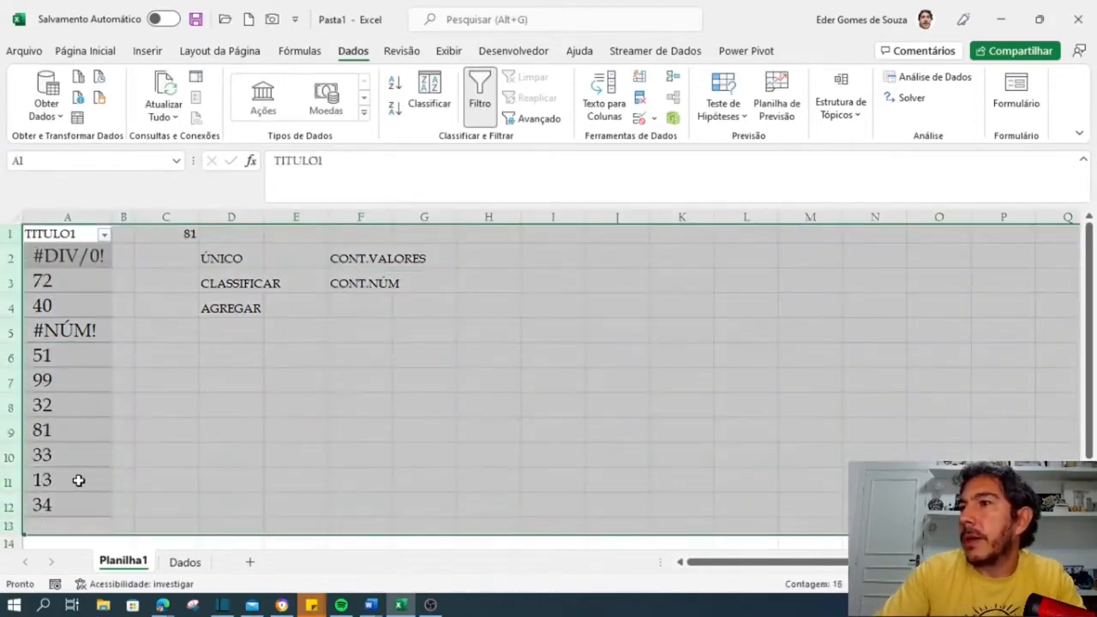
{"action": "right_click", "coordinate": [155, 428]}
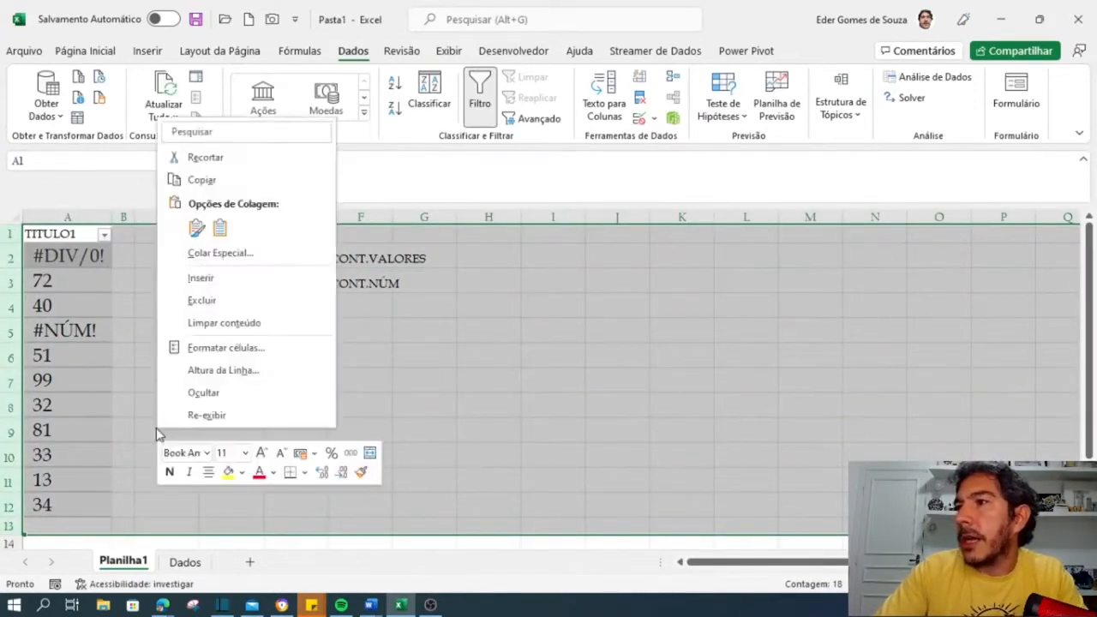
{"action": "left_click", "coordinate": [240, 415]}
{"action": "left_click", "coordinate": [304, 404]}
Step: Examine the numbers and error cells under TITULO1 in column A and the function names listed beside them
{"action": "left_click", "coordinate": [76, 235]}
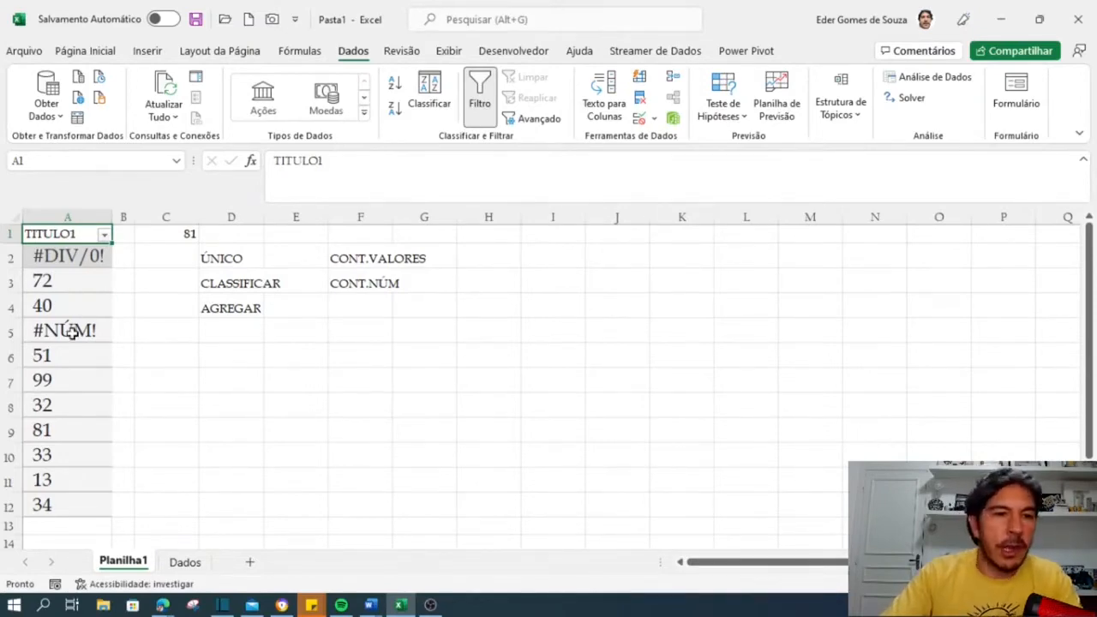
{"action": "left_click_drag", "start_coordinate": [75, 284], "coordinate": [73, 296]}
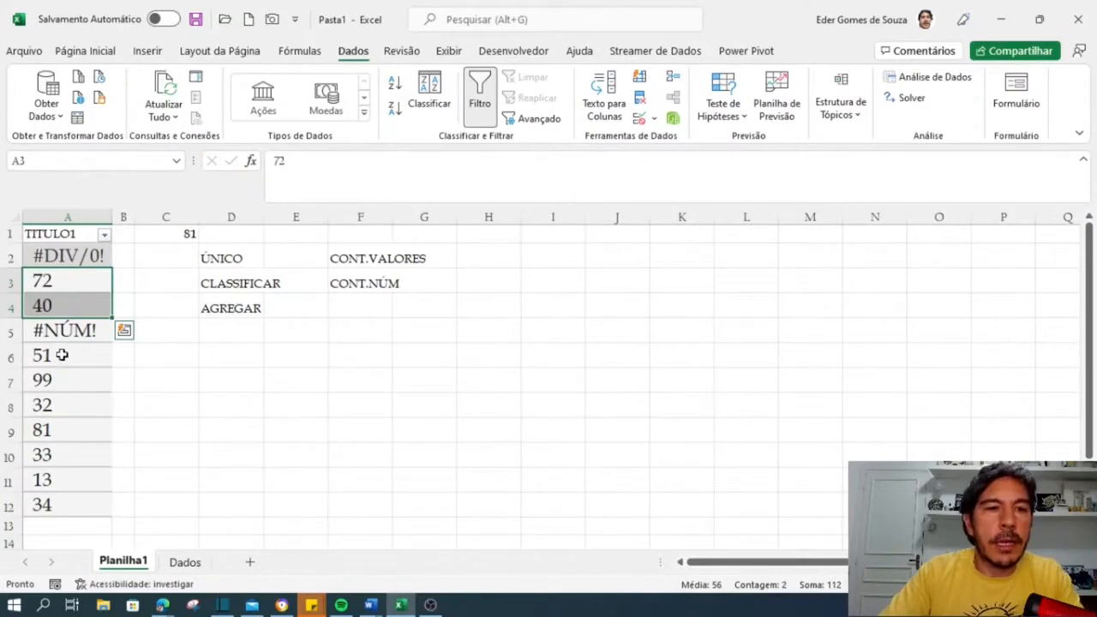
{"action": "left_click_drag", "start_coordinate": [61, 360], "coordinate": [66, 505]}
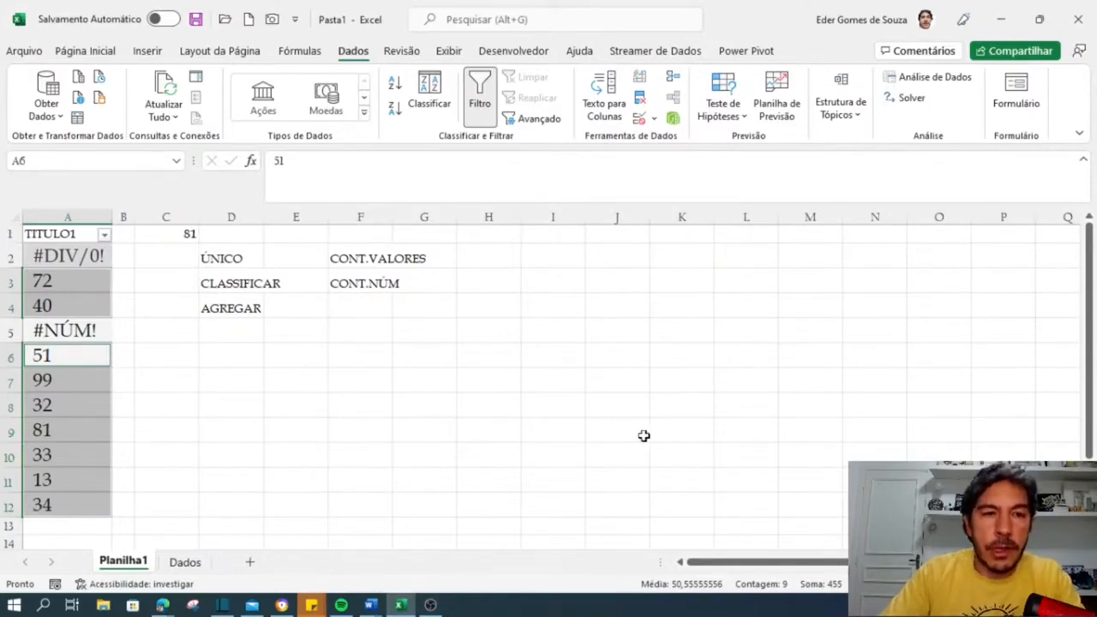
{"action": "left_click", "coordinate": [203, 377]}
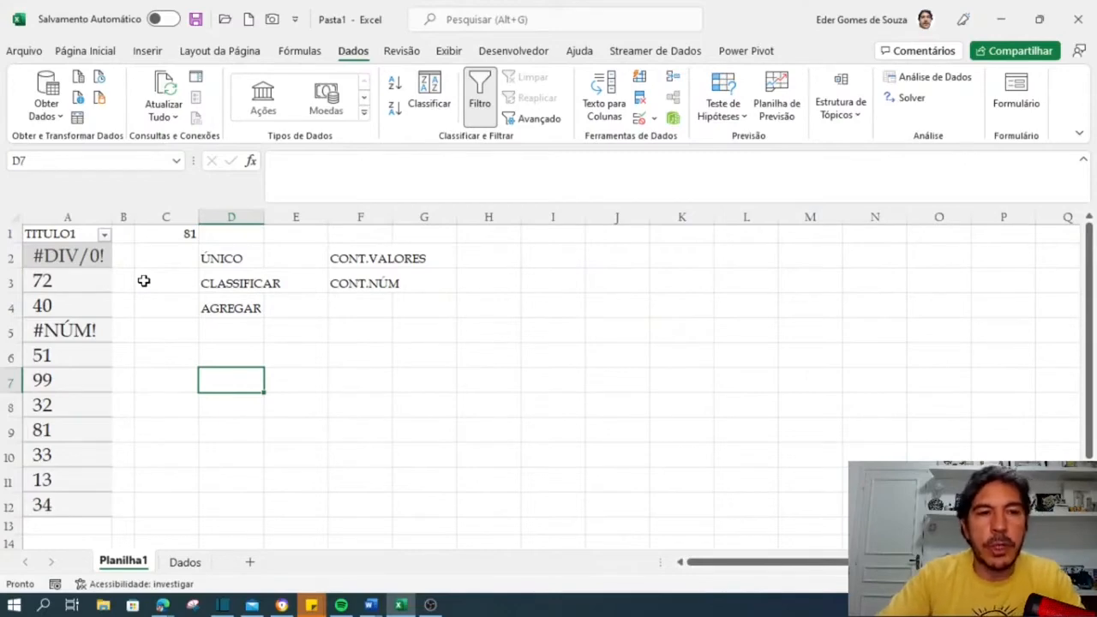
{"action": "left_click", "coordinate": [47, 230]}
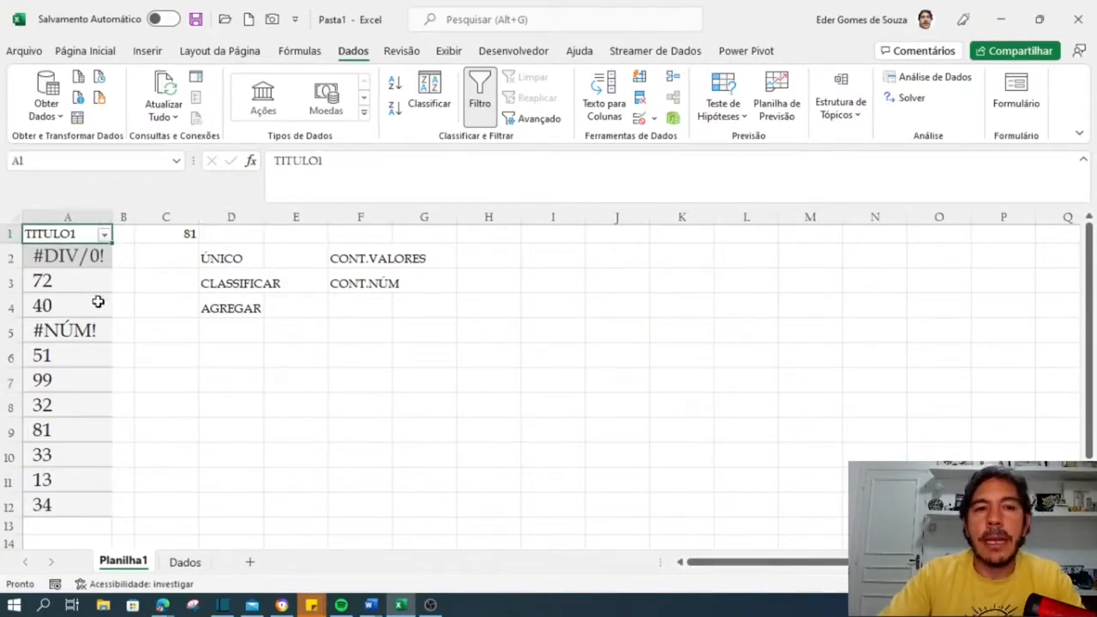
{"action": "left_click", "coordinate": [258, 385]}
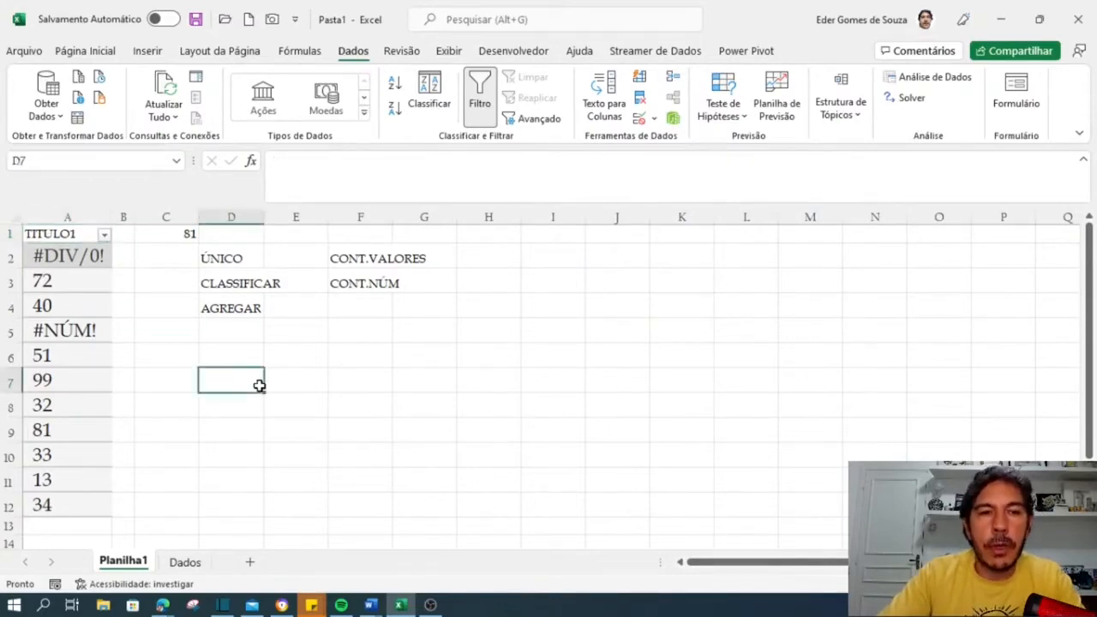
{"action": "left_click", "coordinate": [365, 350]}
{"action": "left_click", "coordinate": [209, 263]}
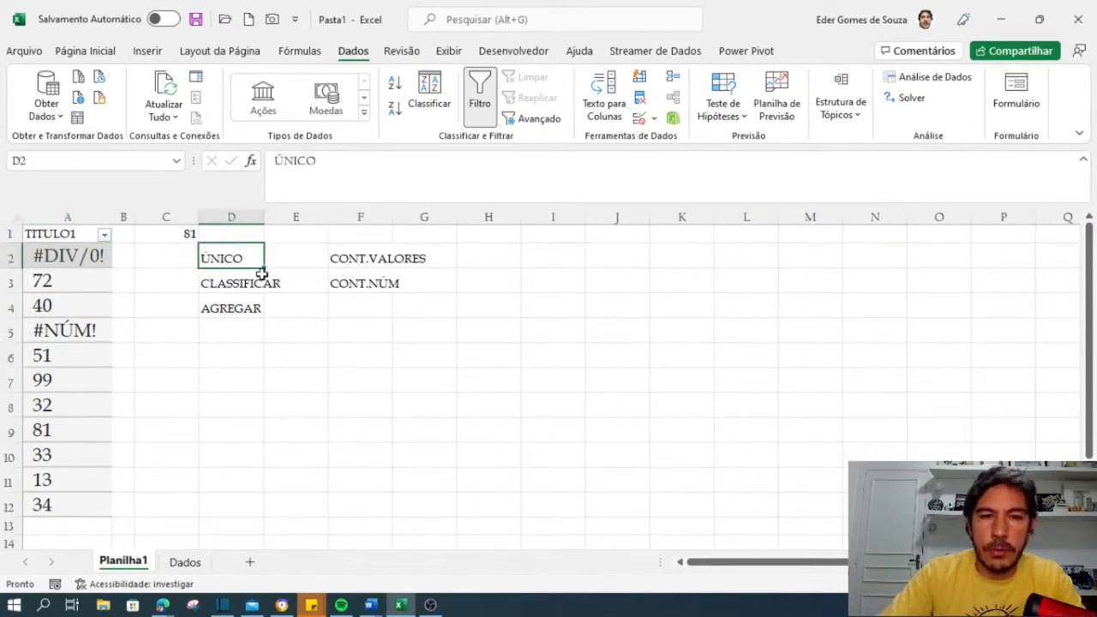
{"action": "left_click", "coordinate": [326, 361]}
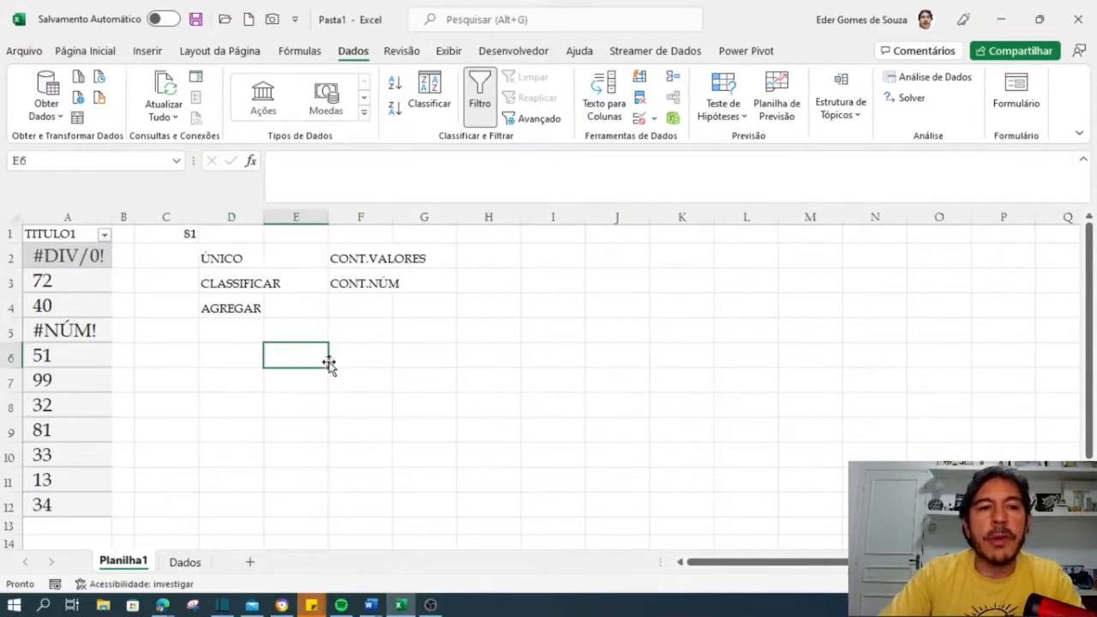
{"action": "left_click", "coordinate": [475, 274]}
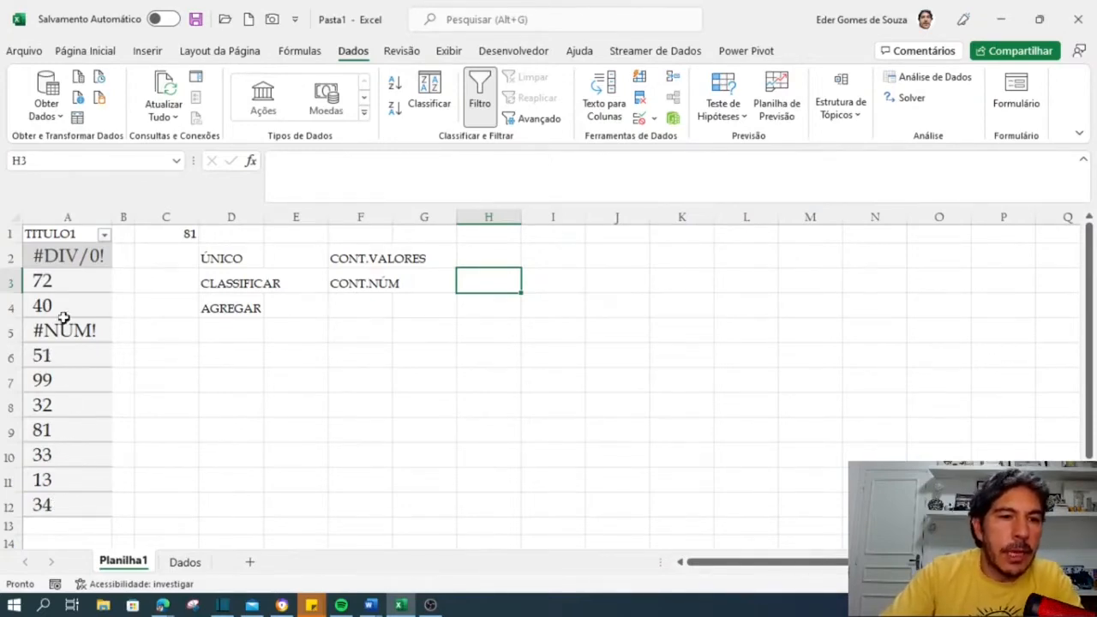
Step: Replace the value in cell A3 with 32 and compare it with cell A8
{"action": "left_click", "coordinate": [66, 286]}
{"action": "type", "text": "32"}
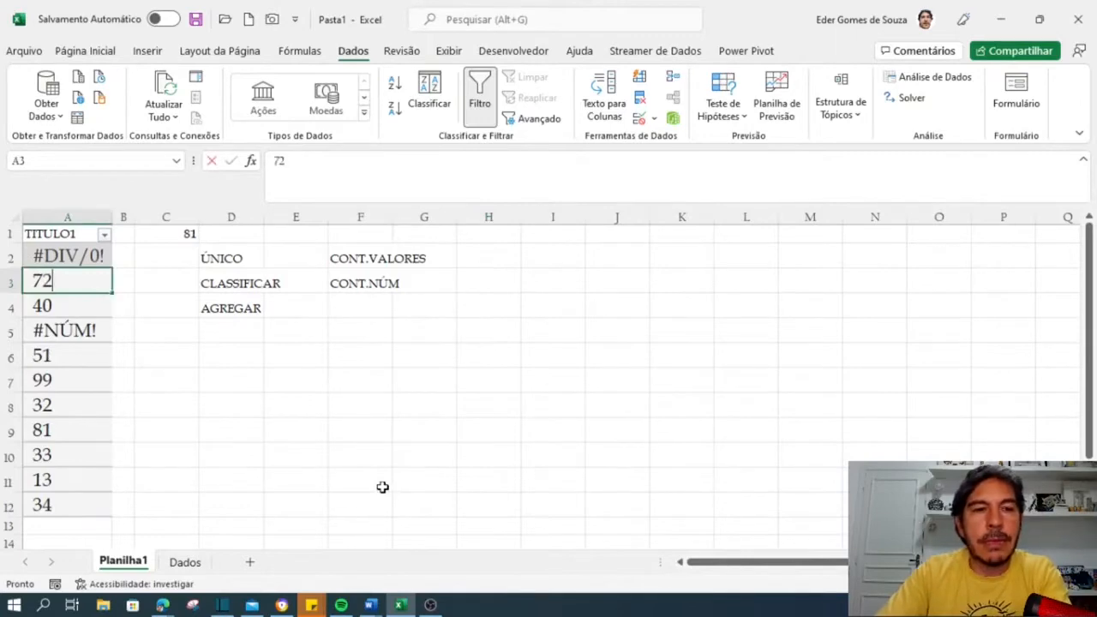
{"action": "left_click", "coordinate": [123, 454]}
{"action": "left_click", "coordinate": [76, 281]}
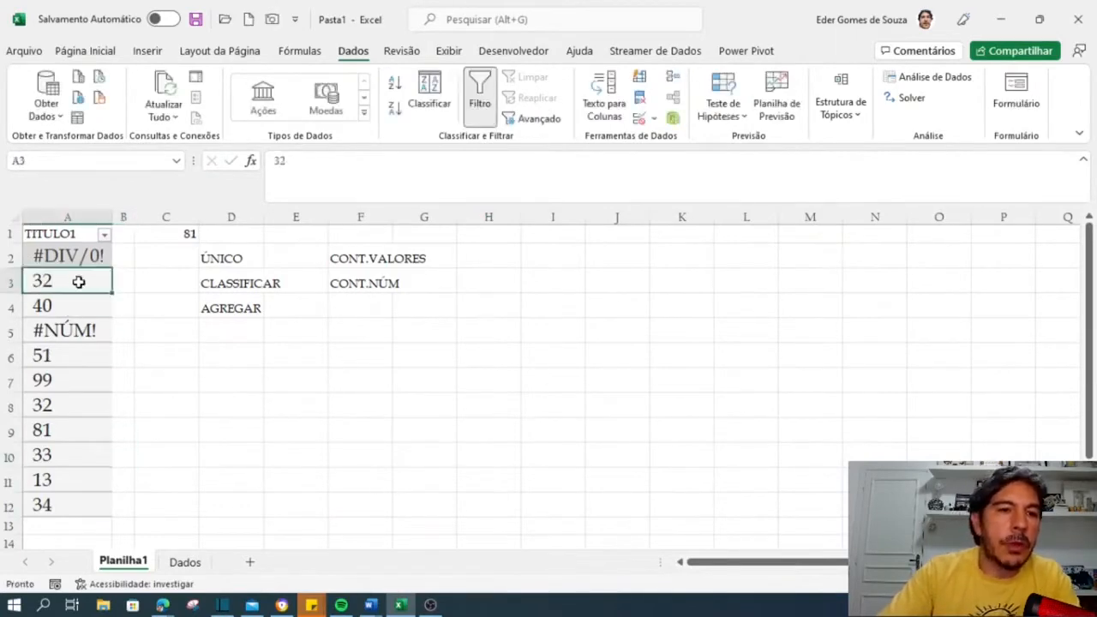
{"action": "left_click", "coordinate": [74, 405]}
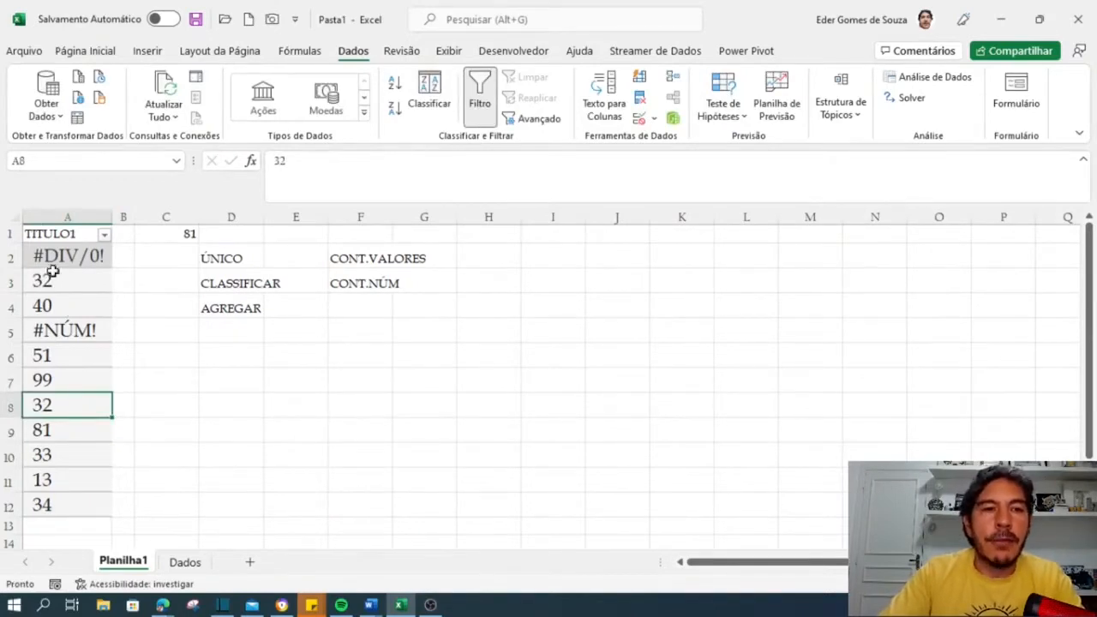
{"action": "left_click_drag", "start_coordinate": [62, 255], "coordinate": [25, 409]}
{"action": "left_click", "coordinate": [180, 429]}
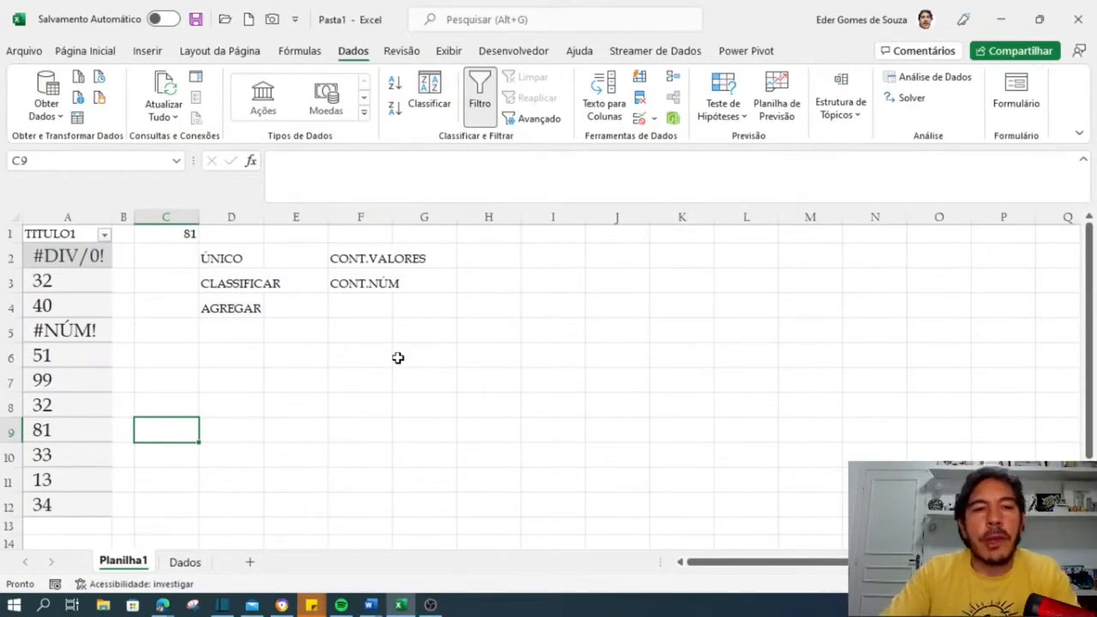
{"action": "left_click_drag", "start_coordinate": [55, 237], "coordinate": [44, 495]}
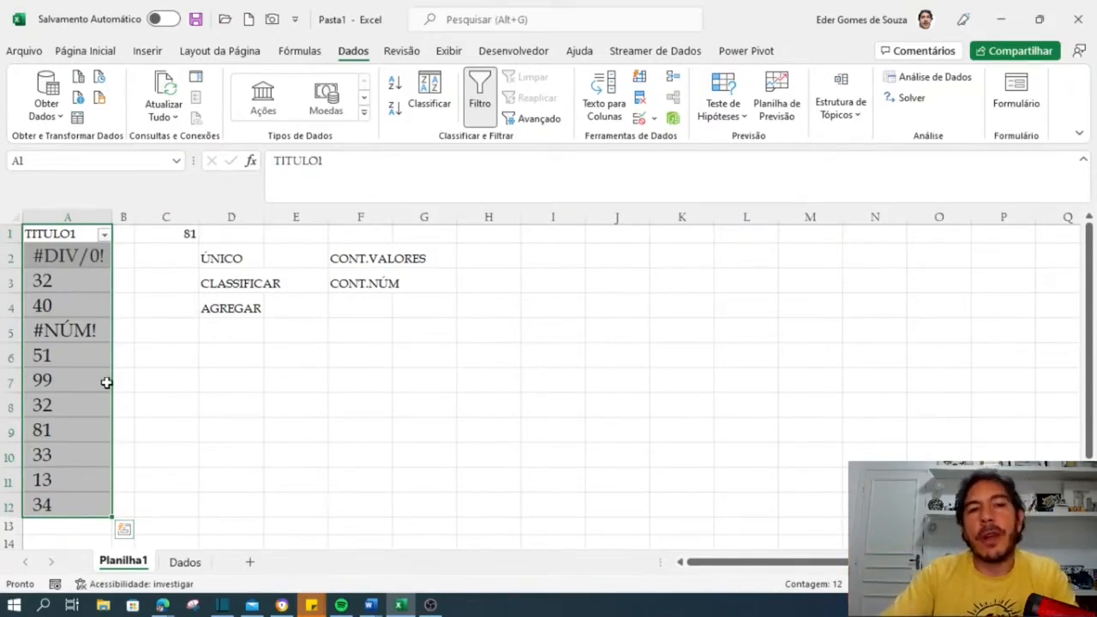
{"action": "left_click", "coordinate": [215, 258]}
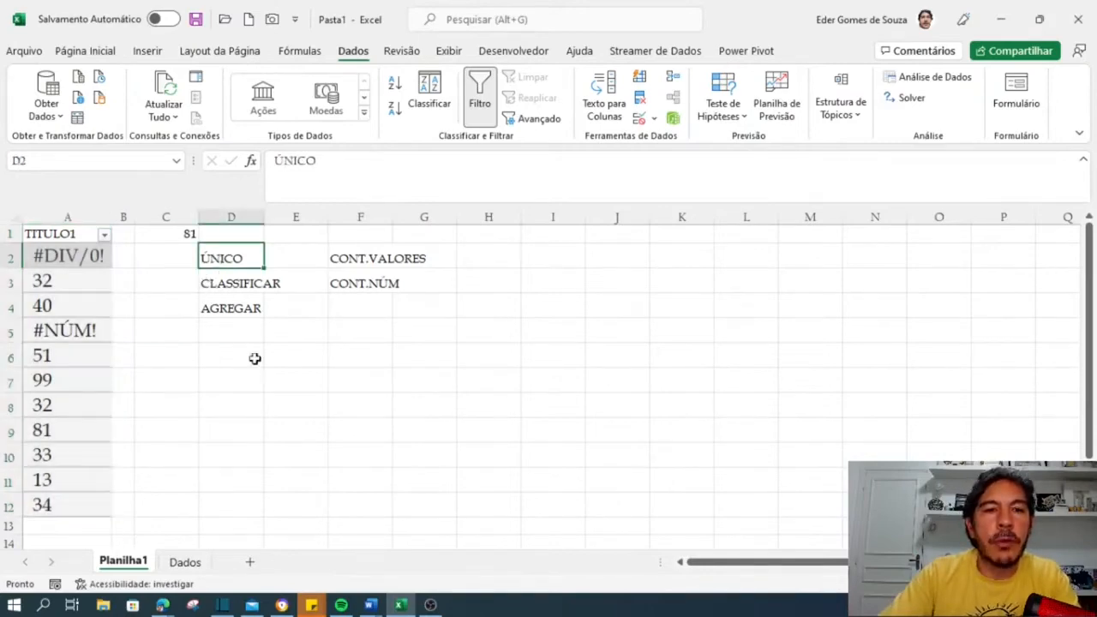
Step: Insert a blank column before column C and widen the new column
{"action": "left_click", "coordinate": [169, 217]}
{"action": "right_click", "coordinate": [173, 222]}
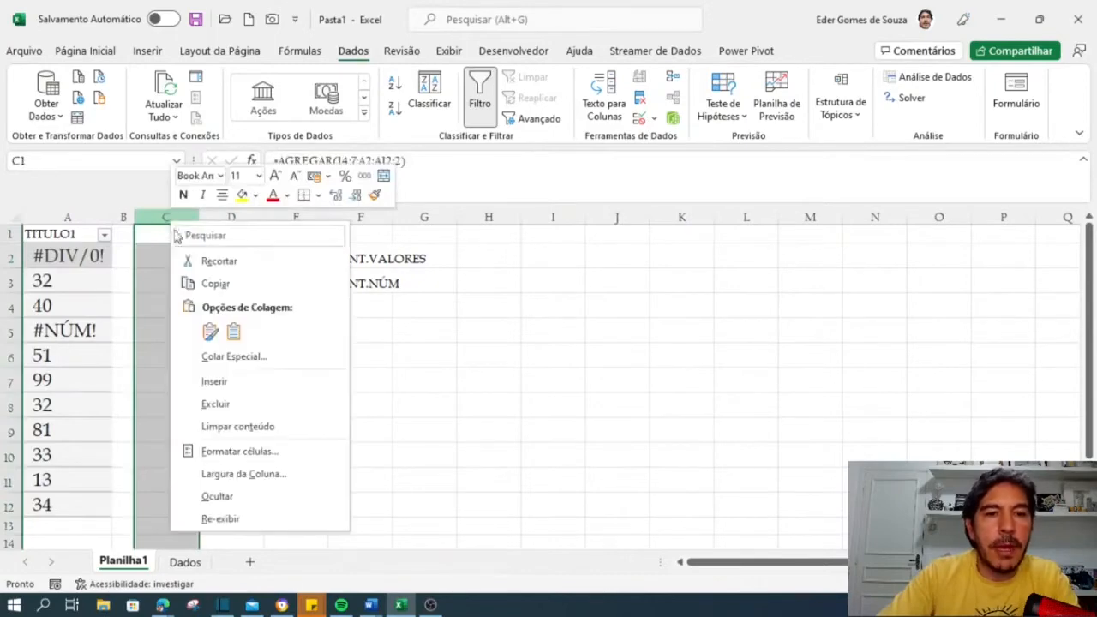
{"action": "left_click", "coordinate": [225, 382]}
{"action": "left_click", "coordinate": [291, 333]}
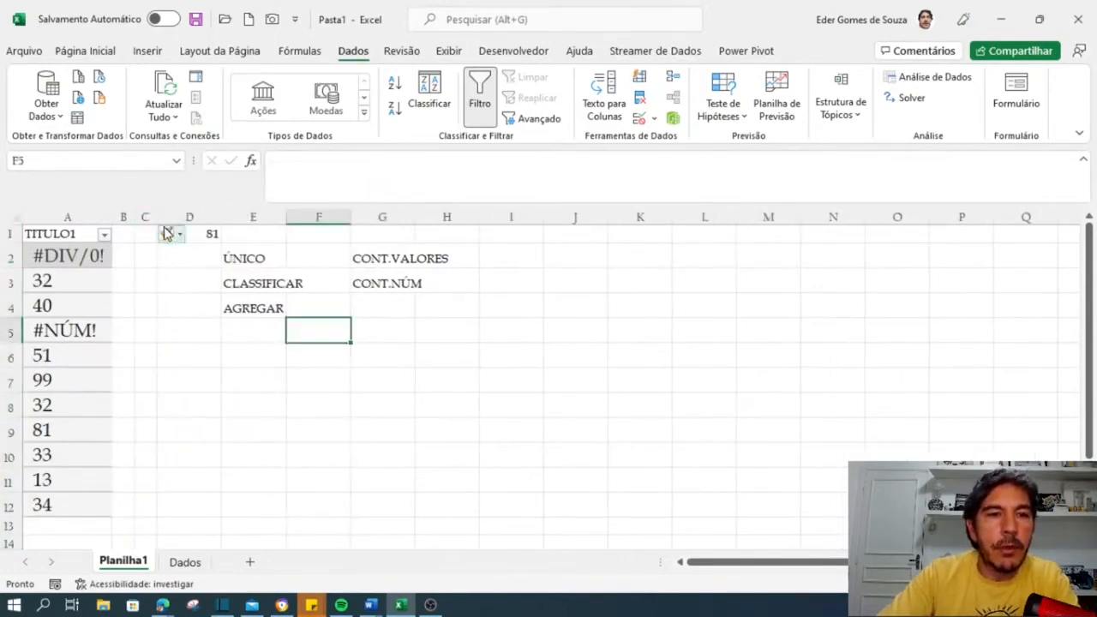
{"action": "left_click_drag", "start_coordinate": [157, 221], "coordinate": [230, 228]}
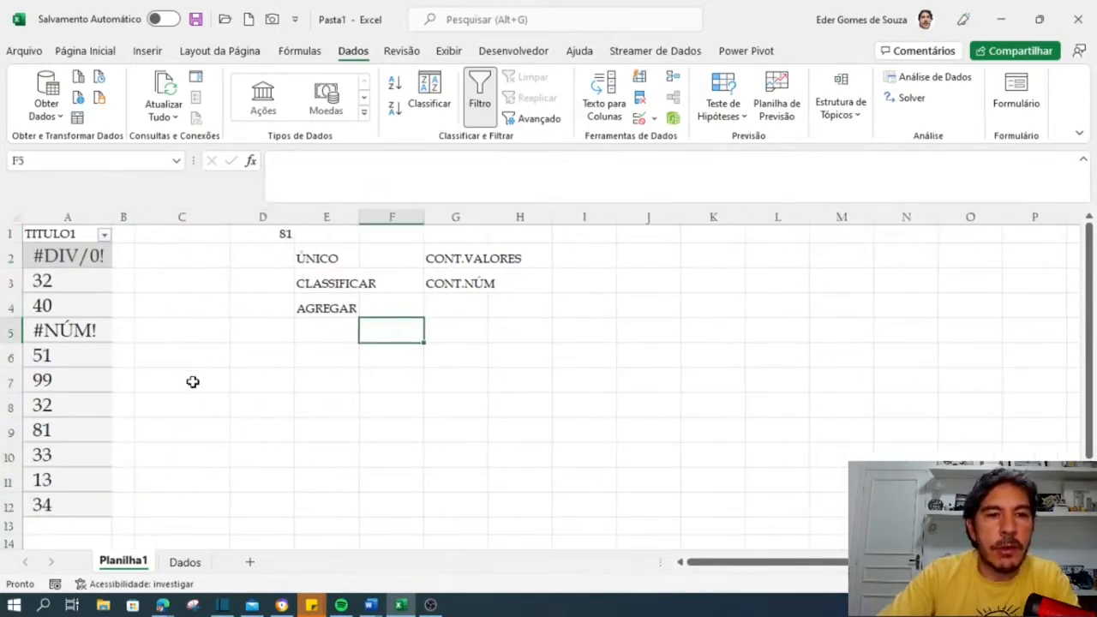
{"action": "left_click", "coordinate": [192, 381]}
Step: Start a formula in cell C1
{"action": "left_click", "coordinate": [178, 239]}
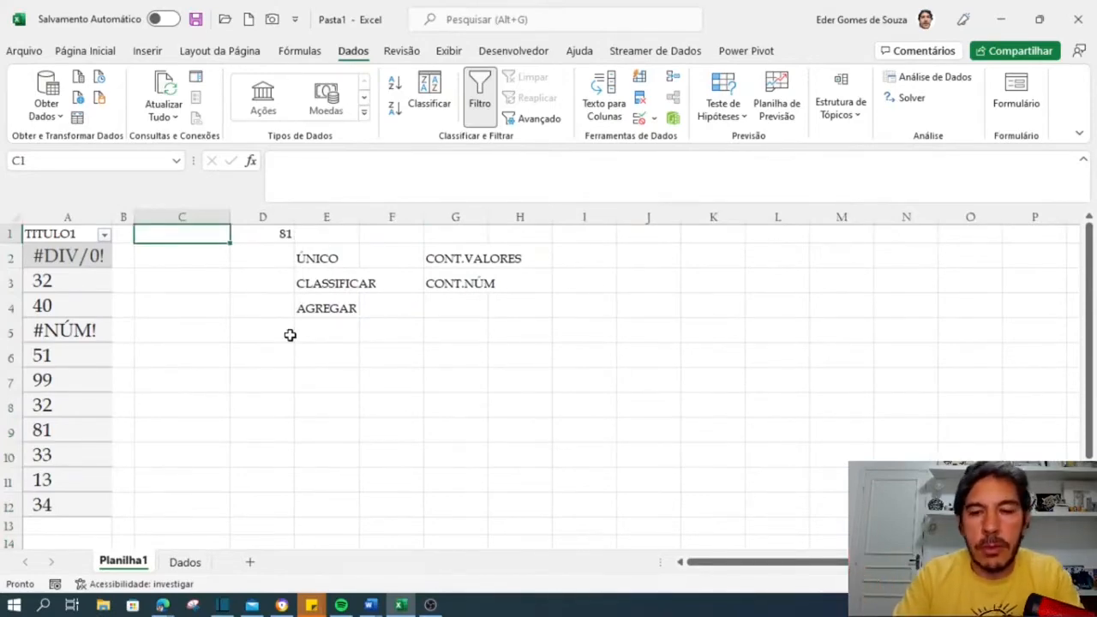
{"action": "type", "text": "="}
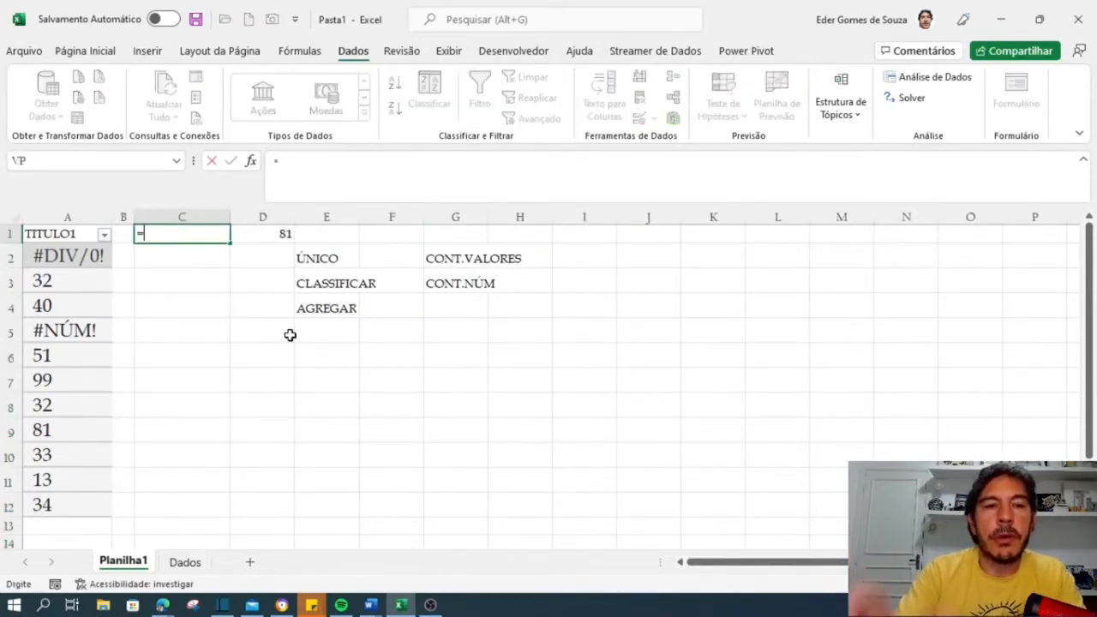
Step: Try looking up the function in C1 as accented ÚNIC and as unaccented UNICO, clearing each attempt
{"action": "type", "text": "ÚNIC"}
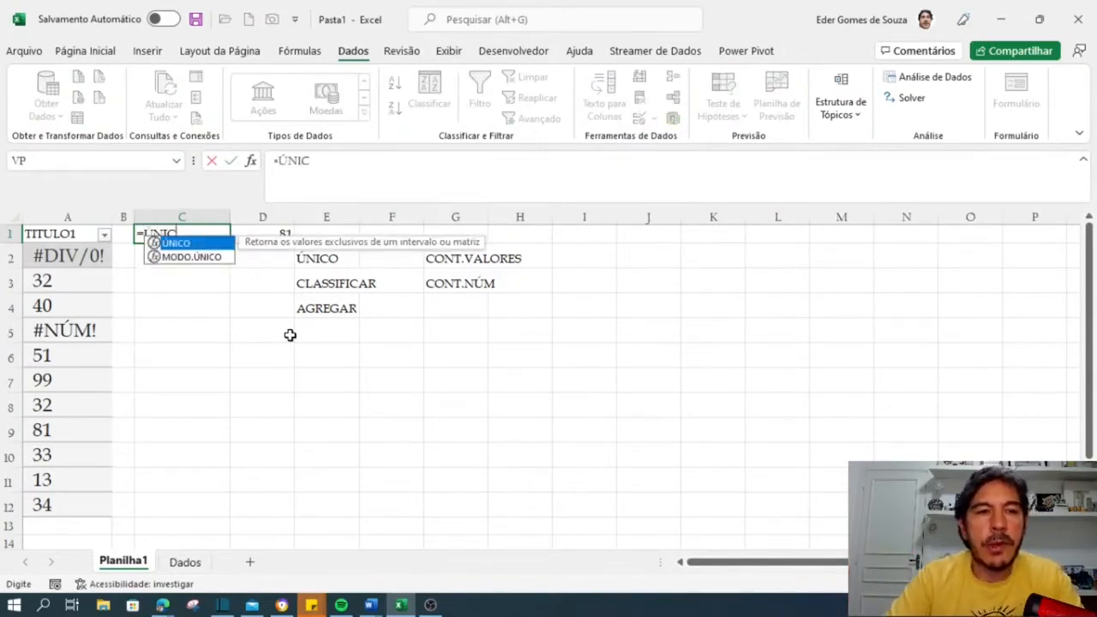
{"action": "key", "text": "BackSpace"}
{"action": "key", "text": "BackSpace"}
{"action": "key", "text": "BackSpace"}
{"action": "key", "text": "BackSpace"}
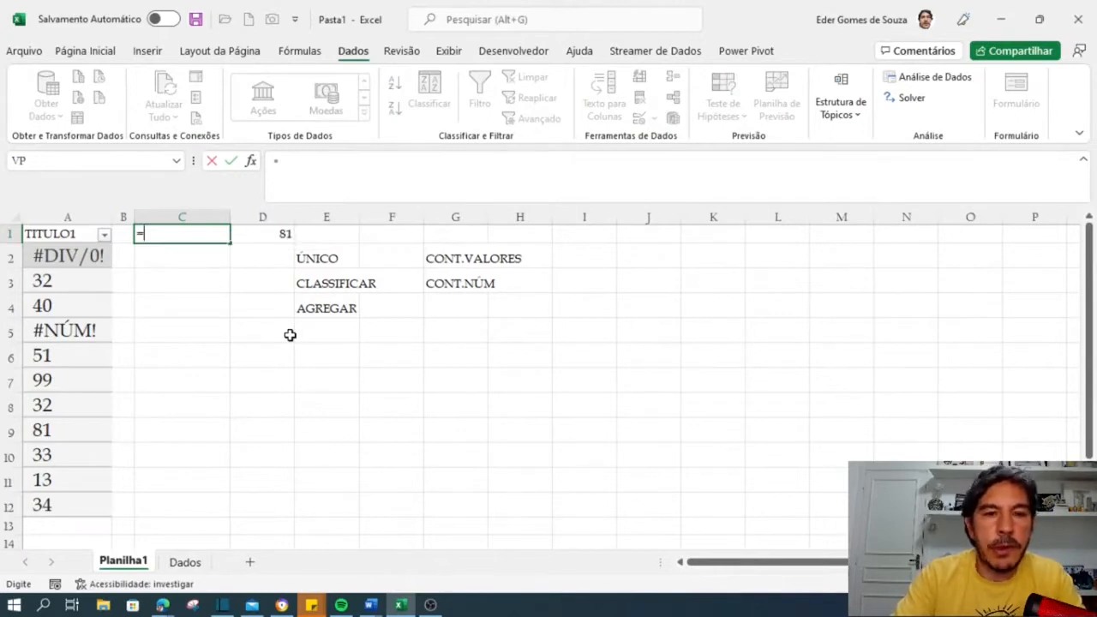
{"action": "type", "text": "UNI"}
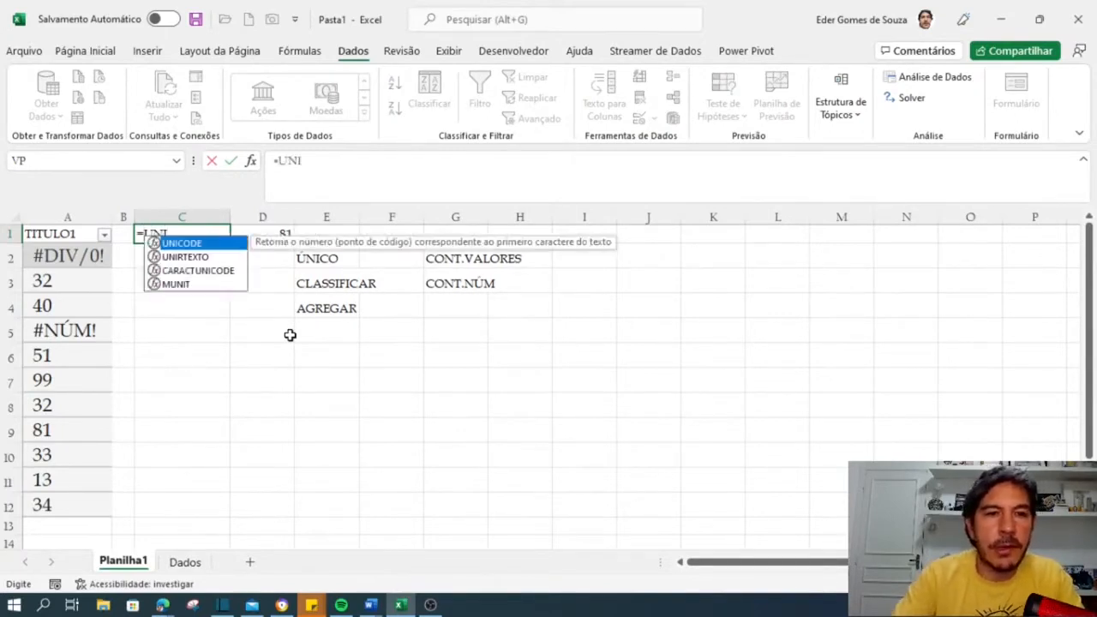
{"action": "type", "text": "CO"}
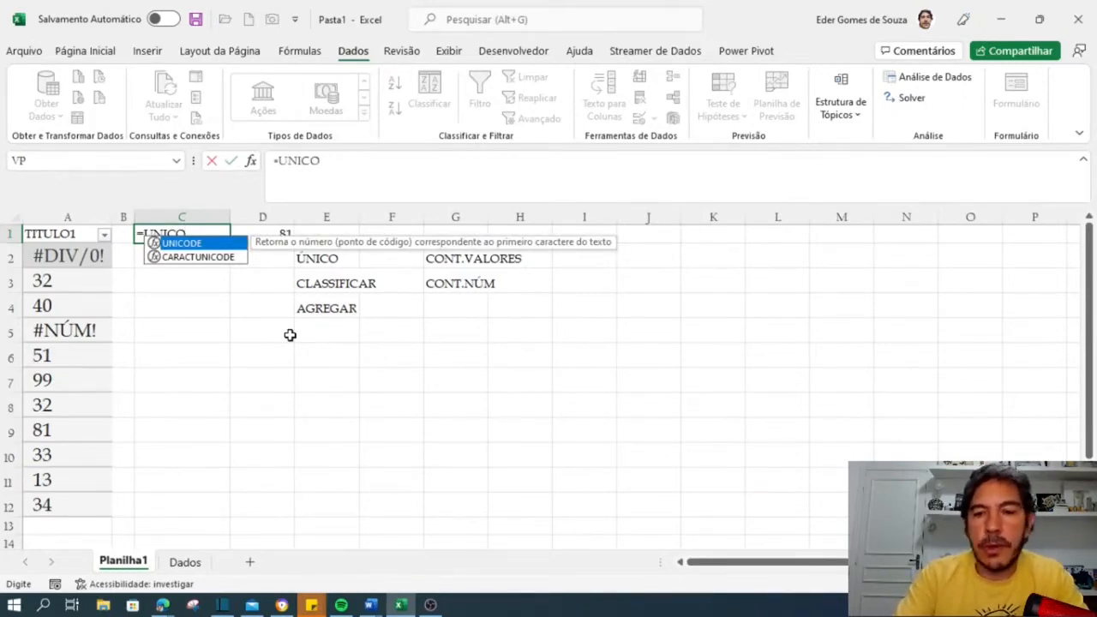
{"action": "key", "text": "BackSpace"}
{"action": "key", "text": "BackSpace"}
{"action": "key", "text": "BackSpace"}
{"action": "key", "text": "BackSpace"}
{"action": "key", "text": "BackSpace"}
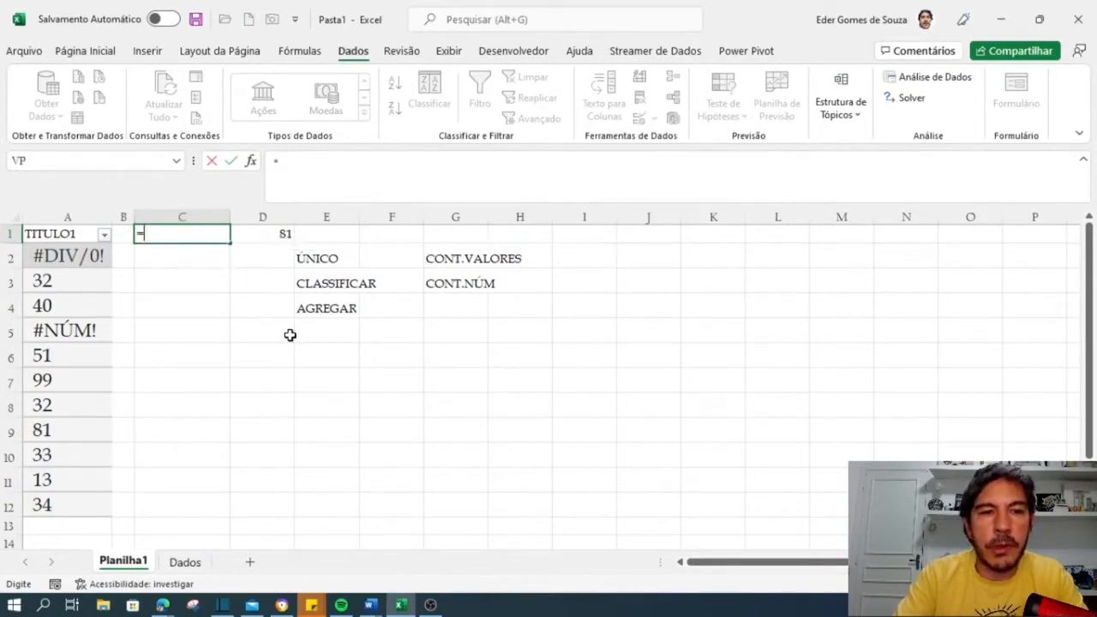
Step: Enter an ÚNICO formula in cell C1 that returns the distinct values of the range A2:A12
{"action": "type", "text": "Ú"}
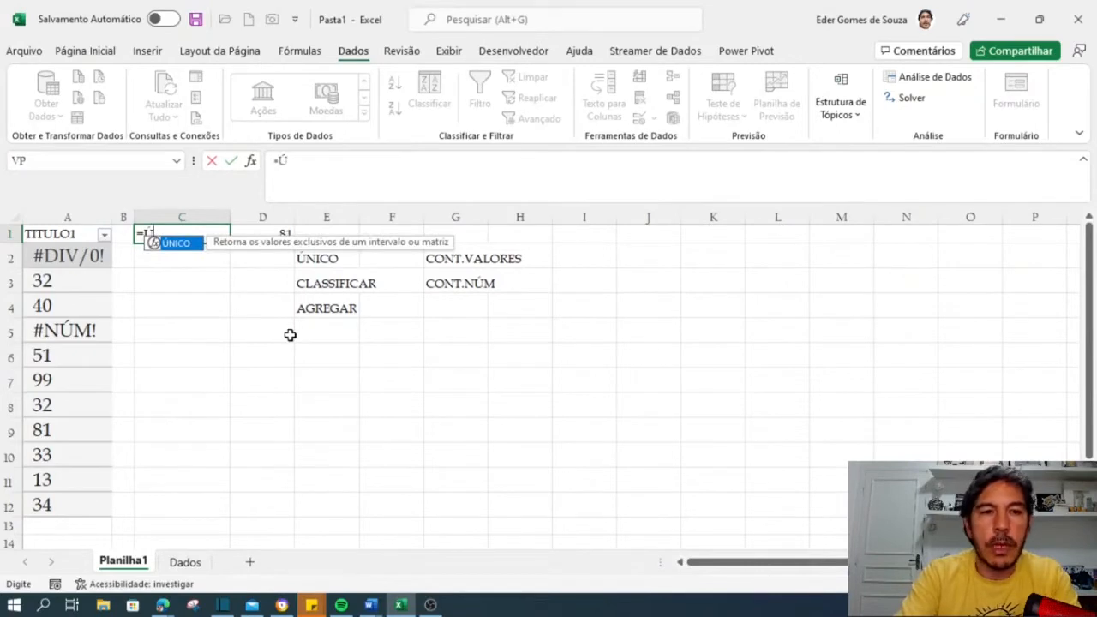
{"action": "type", "text": "CI"}
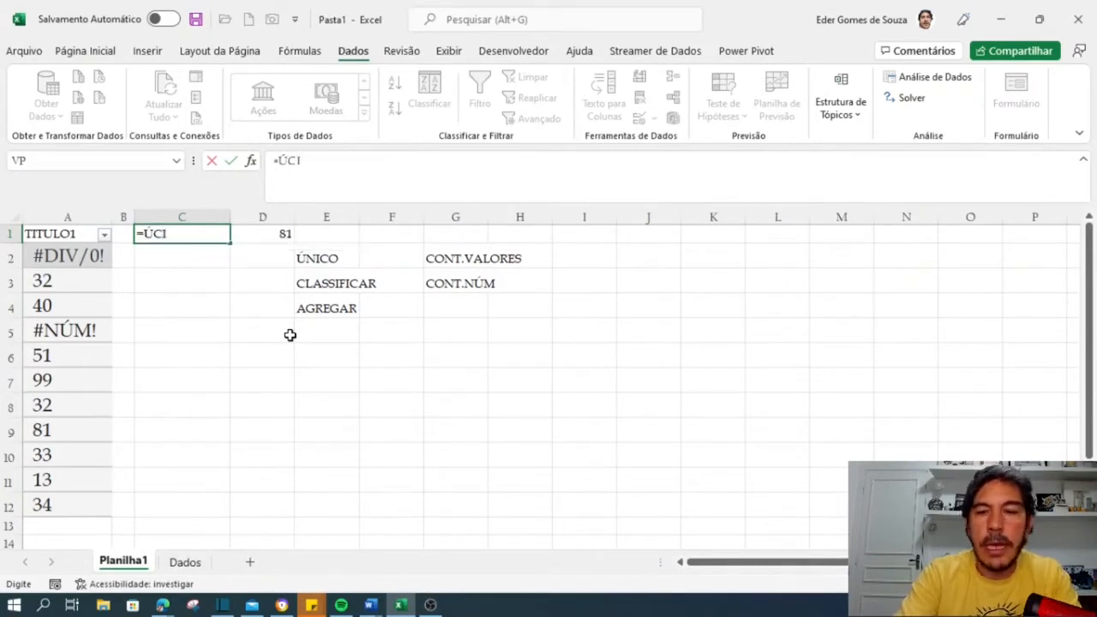
{"action": "key", "text": "BackSpace"}
{"action": "key", "text": "BackSpace"}
{"action": "key", "text": "Tab"}
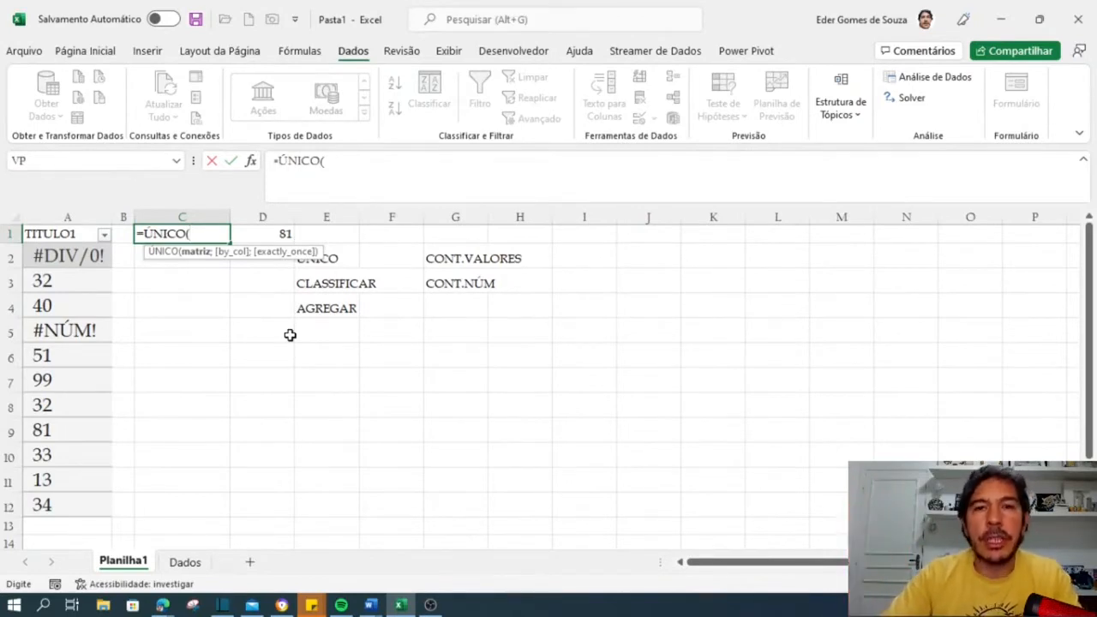
{"action": "left_click", "coordinate": [55, 260]}
{"action": "left_click_drag", "start_coordinate": [55, 260], "coordinate": [28, 509]}
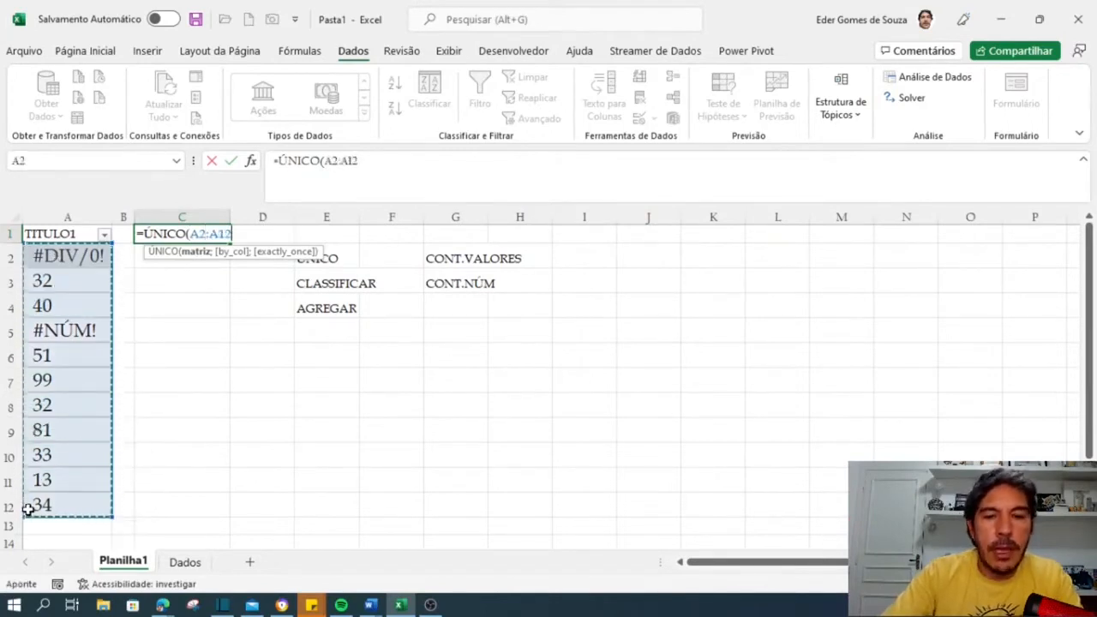
{"action": "type", "text": ")"}
{"action": "key", "text": "Return"}
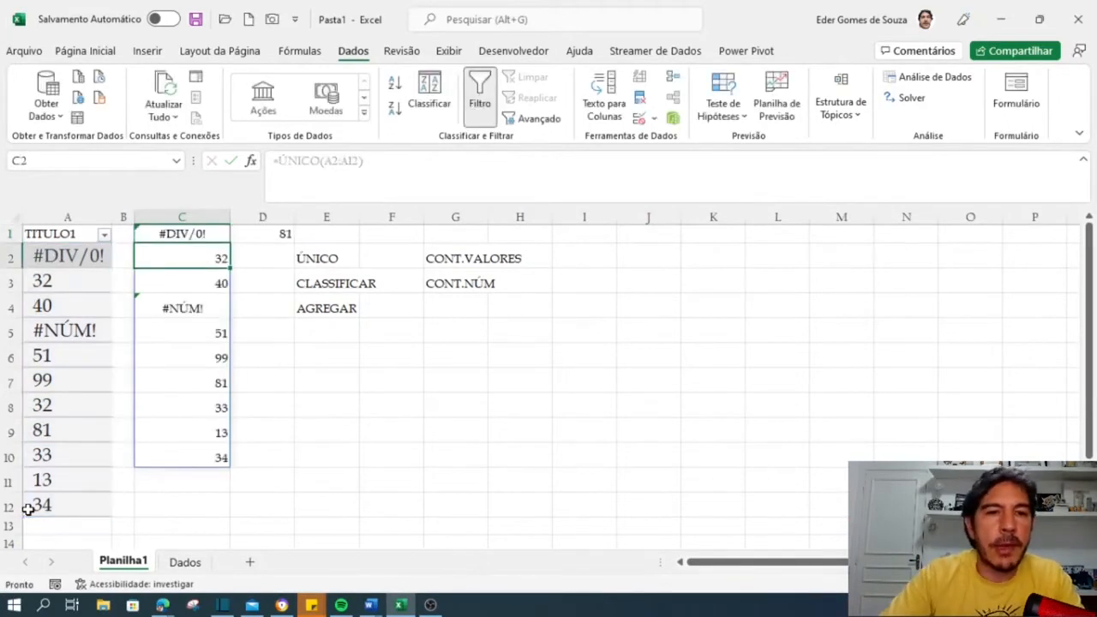
Step: Compare the unique list in column C with the repeated 32 entries in cells A3 and A8
{"action": "left_click", "coordinate": [296, 439]}
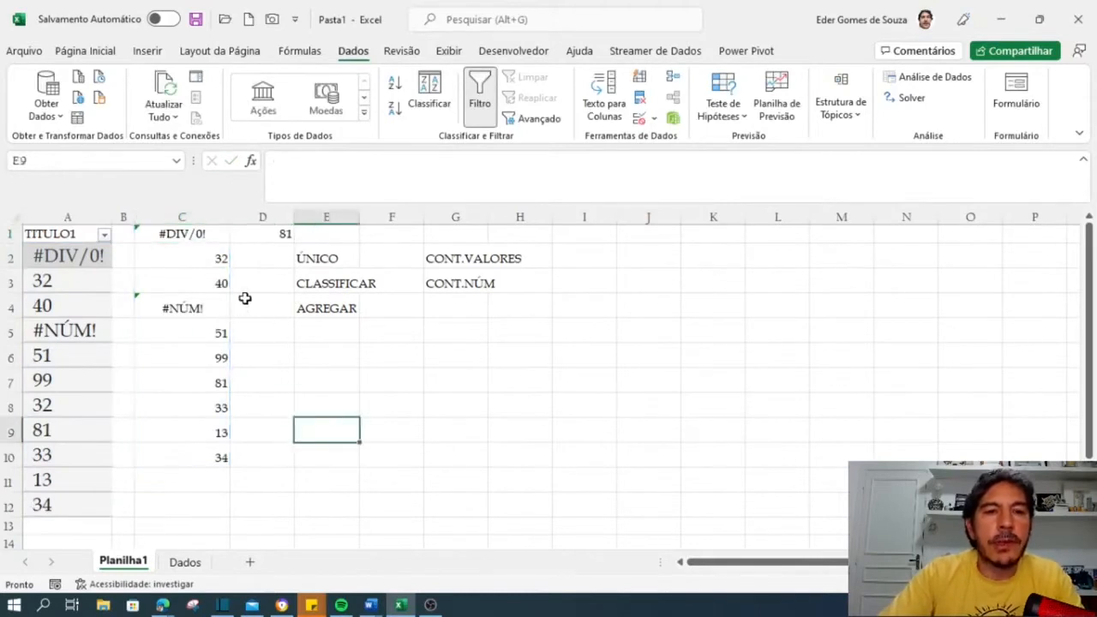
{"action": "left_click", "coordinate": [206, 234]}
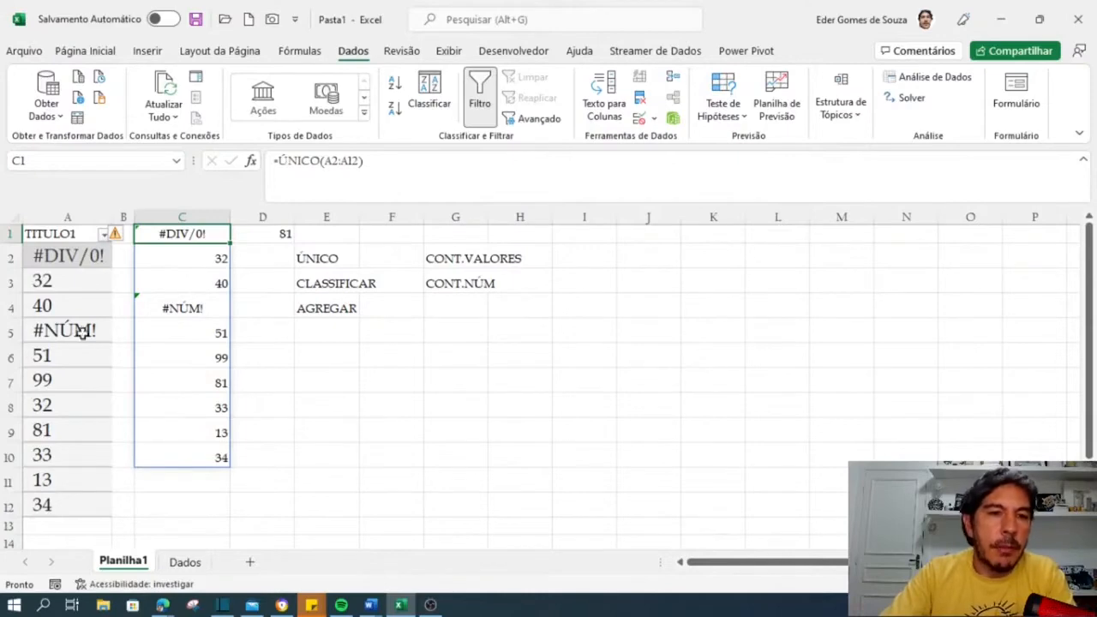
{"action": "left_click", "coordinate": [62, 279]}
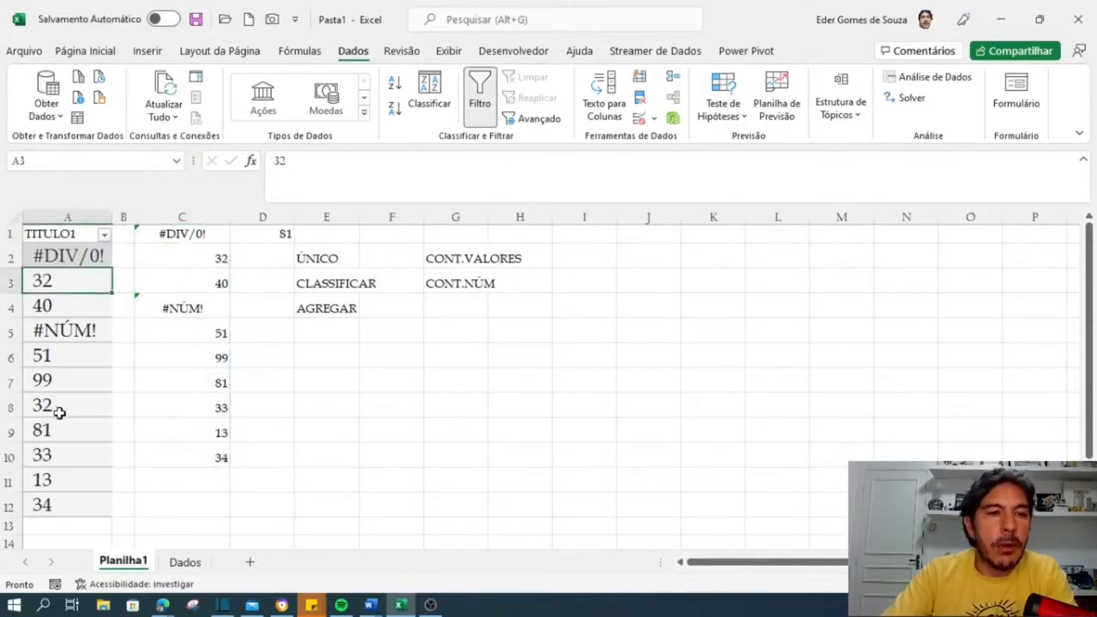
{"action": "left_click", "coordinate": [175, 257]}
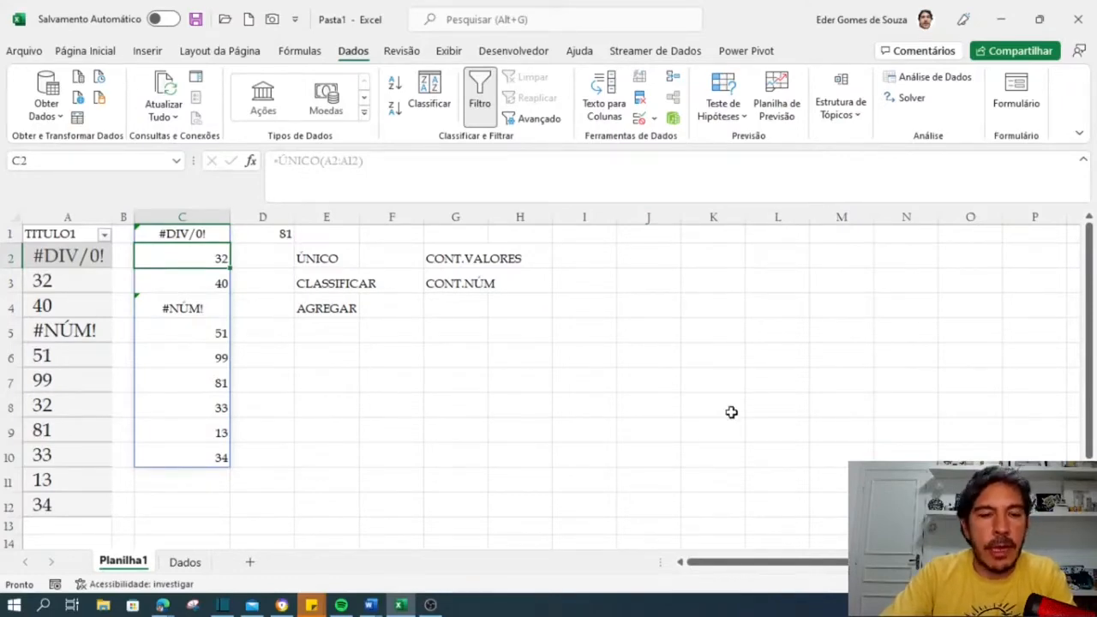
{"action": "left_click", "coordinate": [390, 381]}
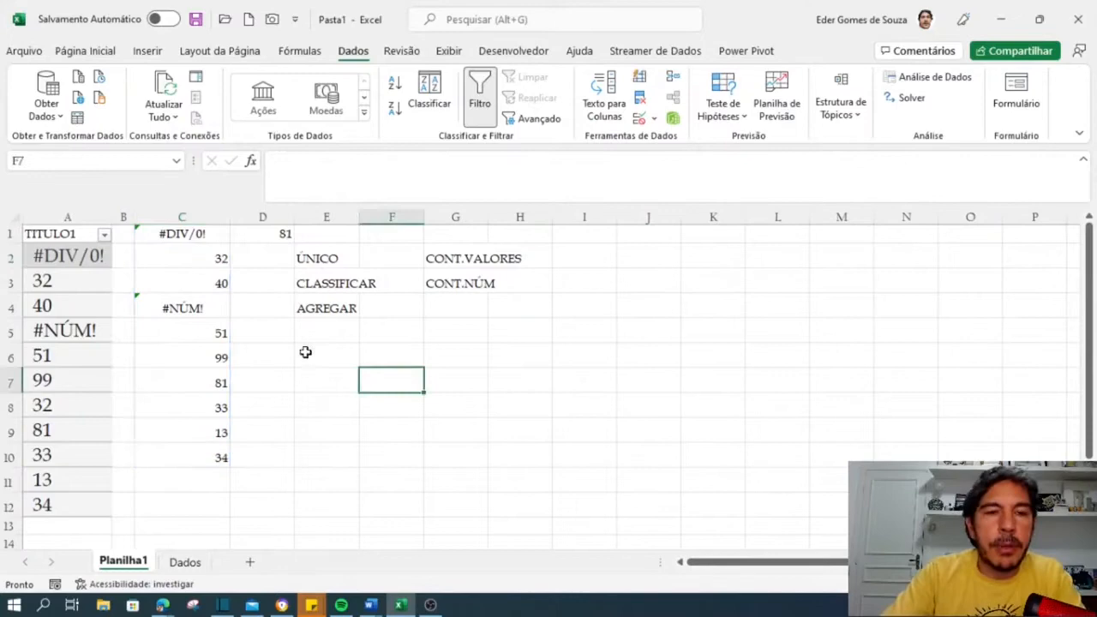
Step: Examine how the ÚNICO formula is shown in cell C1 versus the spilled cell C2
{"action": "left_click", "coordinate": [182, 257]}
{"action": "left_click", "coordinate": [177, 231]}
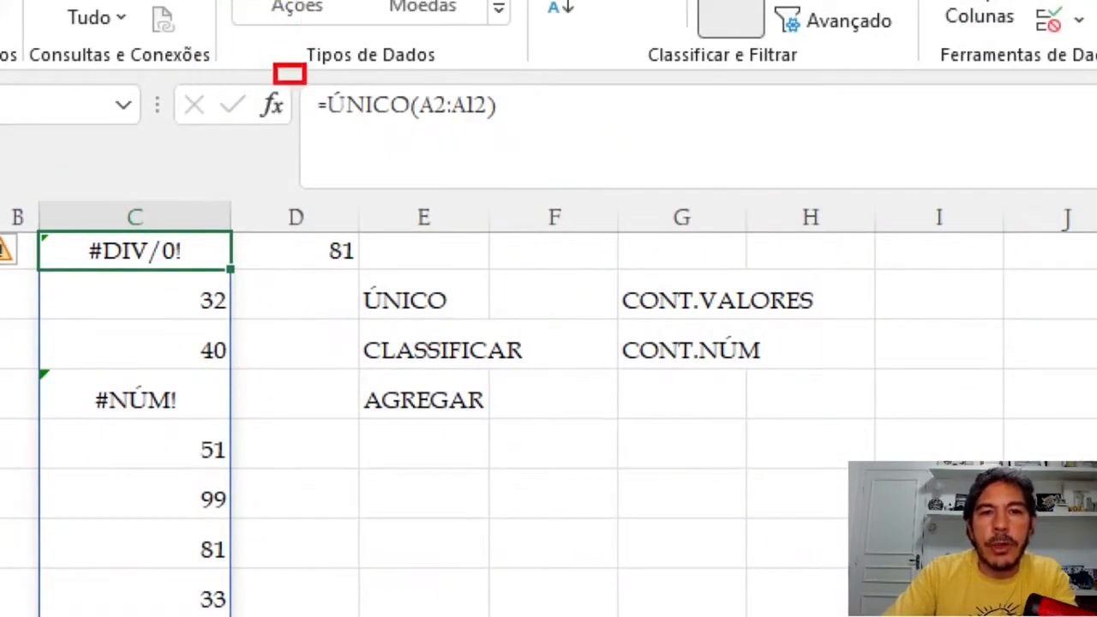
{"action": "left_click_drag", "start_coordinate": [304, 84], "coordinate": [520, 161]}
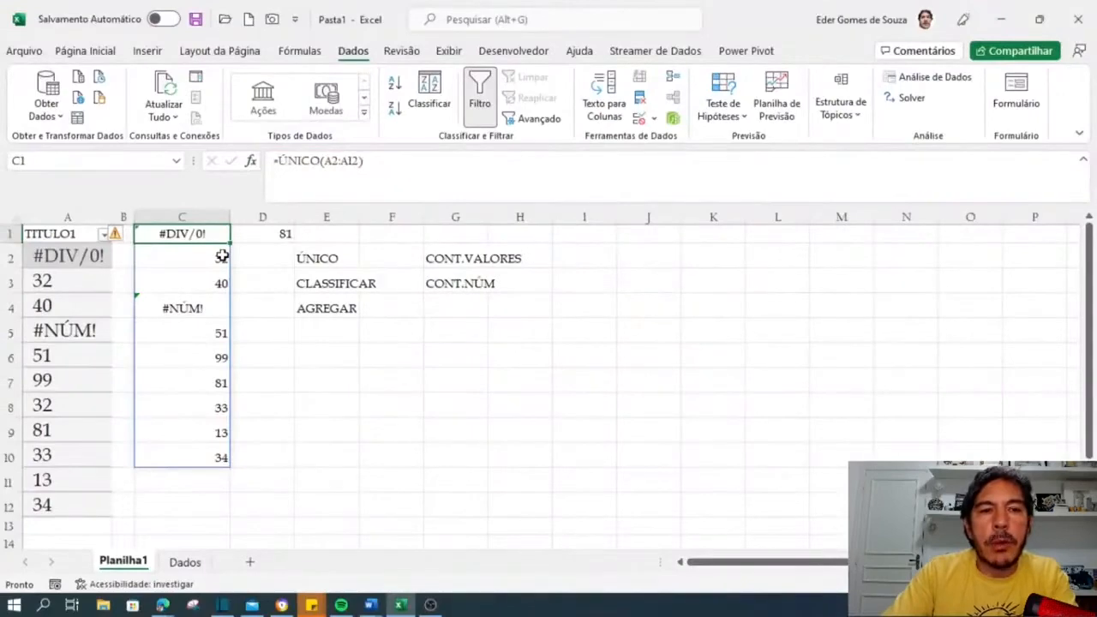
{"action": "left_click", "coordinate": [217, 296]}
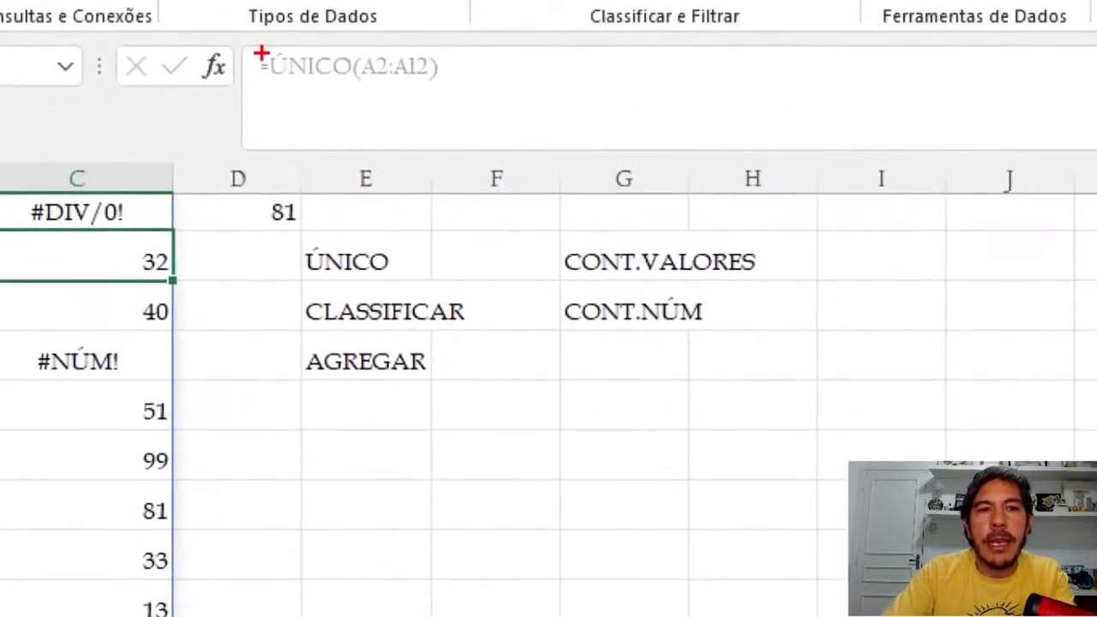
{"action": "mouse_move", "coordinate": [246, 43]}
{"action": "left_mouse_down"}
{"action": "mouse_move", "coordinate": [391, 87]}
{"action": "mouse_move", "coordinate": [504, 89]}
{"action": "left_mouse_up"}
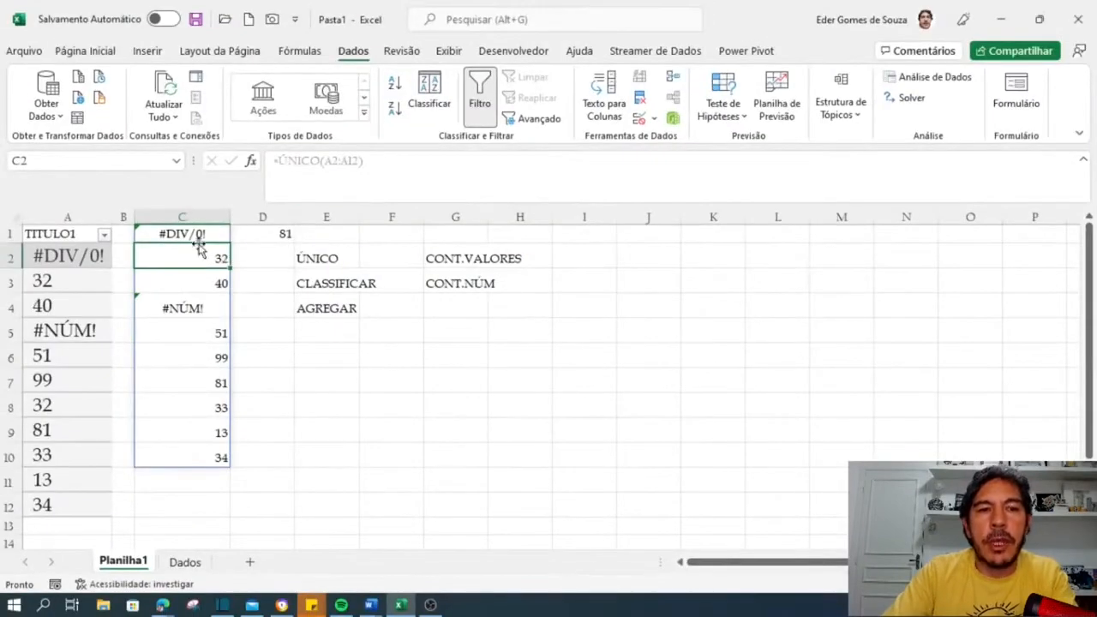
{"action": "left_click", "coordinate": [102, 184]}
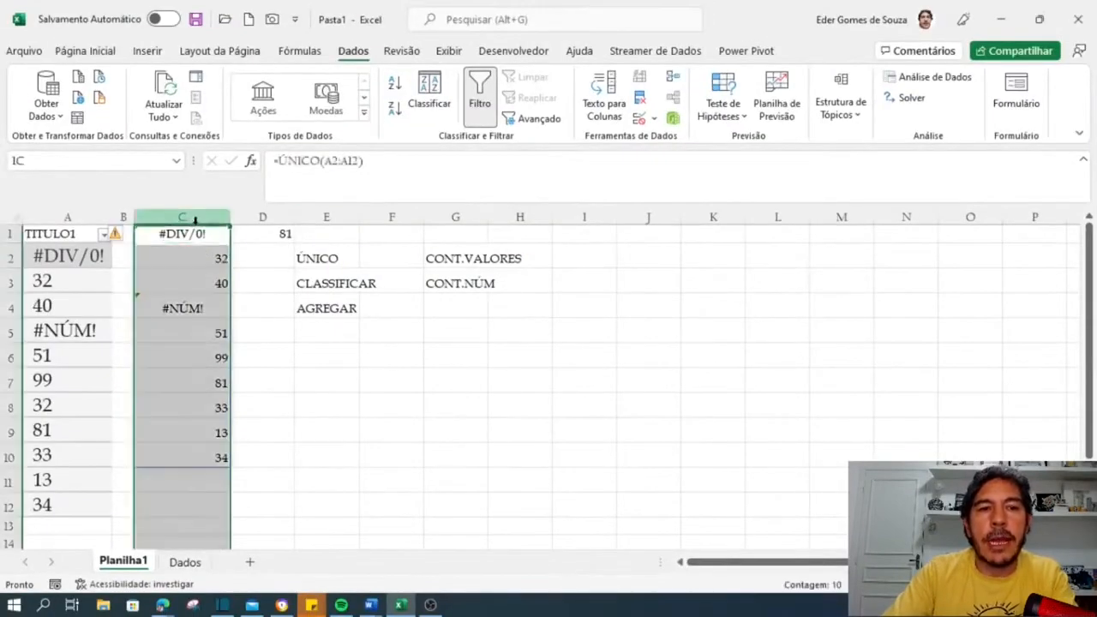
{"action": "left_click", "coordinate": [195, 232]}
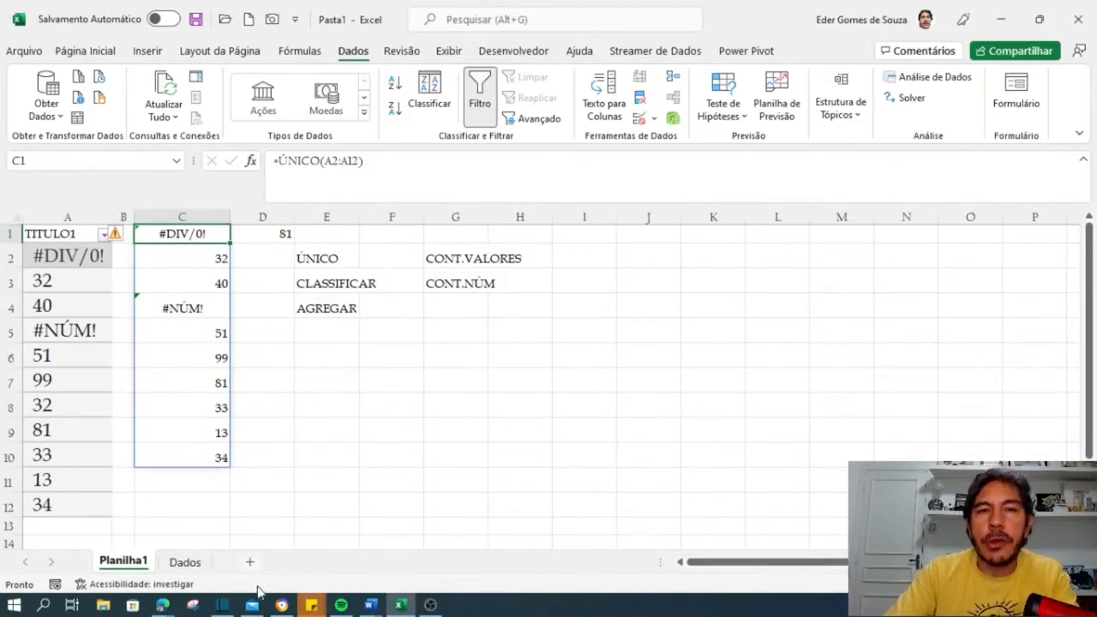
{"action": "left_click", "coordinate": [274, 334]}
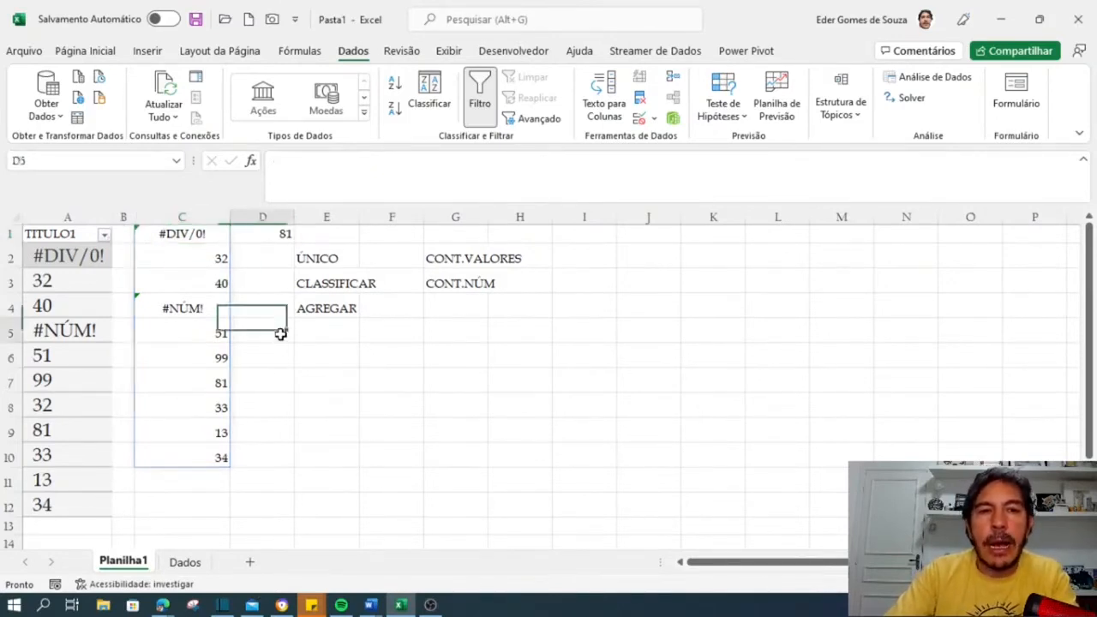
Step: Re-enter the ÚNICO formula in cell C1 as a legacy array formula enclosed in braces
{"action": "left_click", "coordinate": [181, 237]}
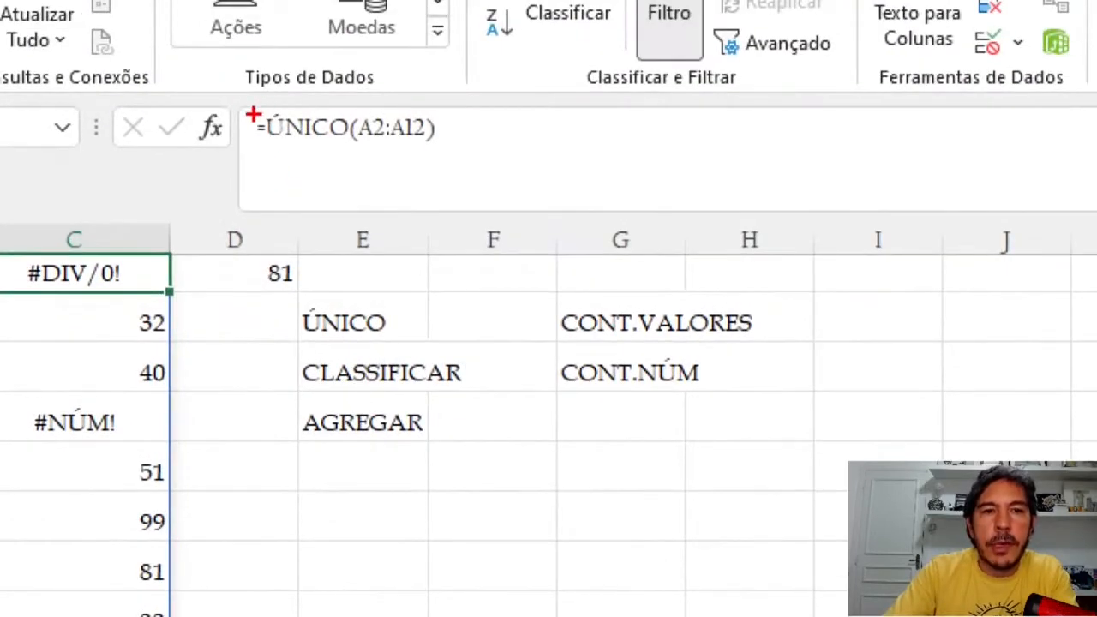
{"action": "left_click_drag", "start_coordinate": [271, 108], "coordinate": [271, 200]}
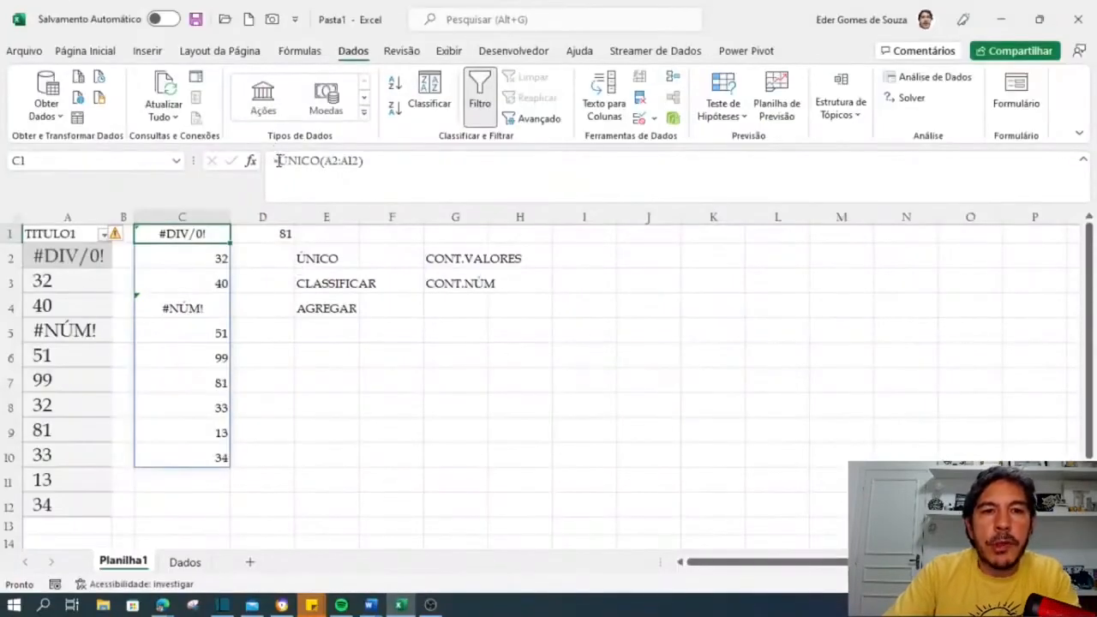
{"action": "left_click", "coordinate": [283, 172]}
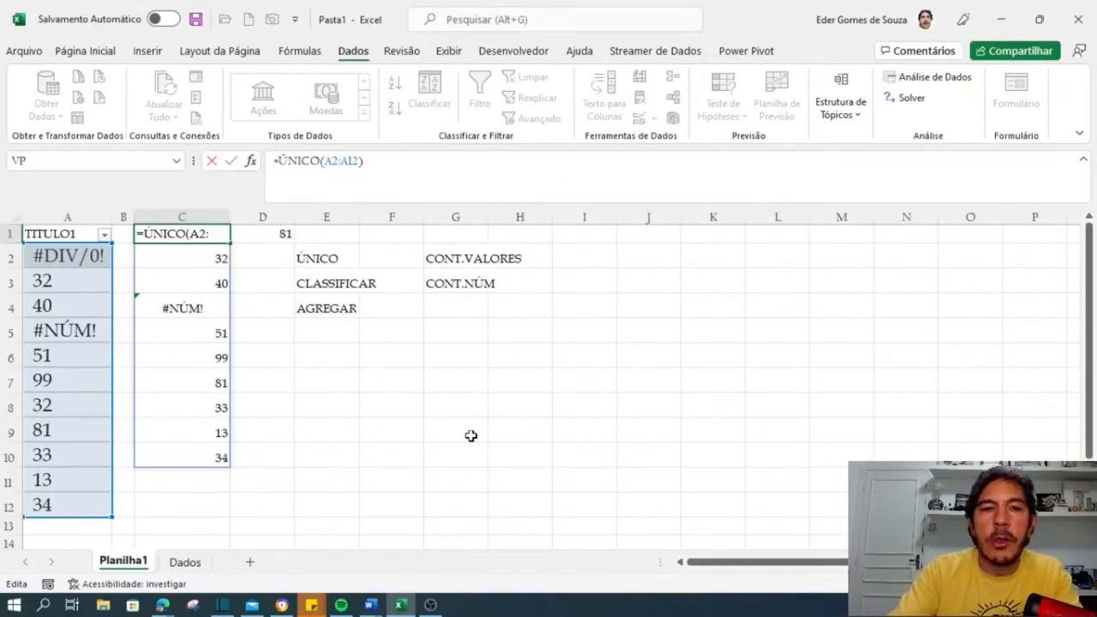
{"action": "key", "text": "ctrl+shift+Return"}
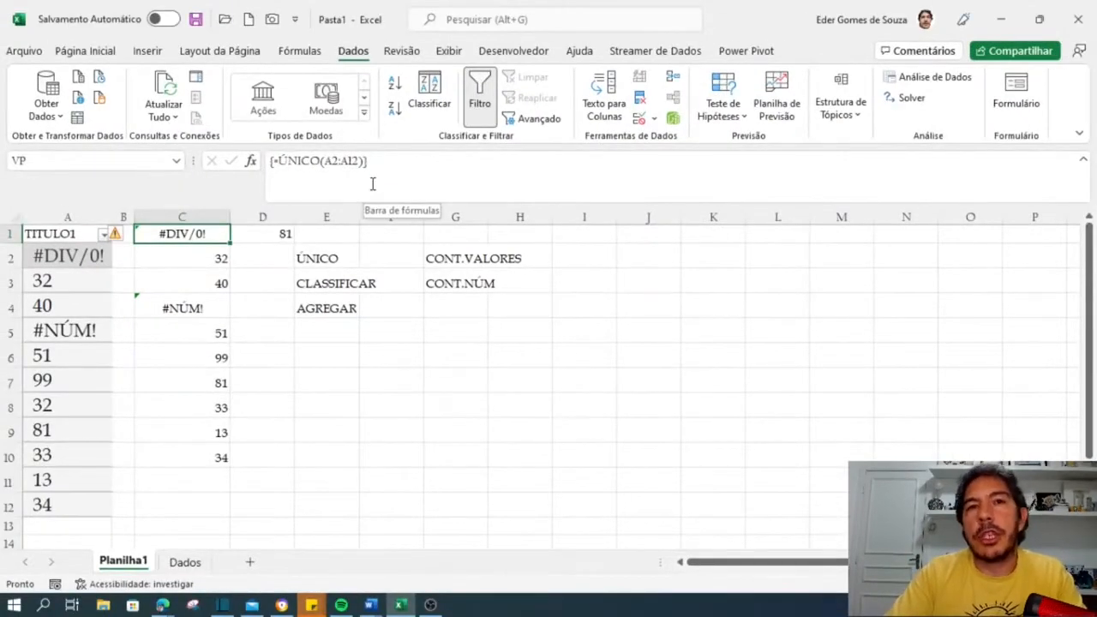
Step: Inspect the braced array formula cell by cell down the results in column C, and select C1:C10
{"action": "key", "text": "Down"}
{"action": "key", "text": "Down"}
{"action": "key", "text": "Down"}
{"action": "key", "text": "Down"}
{"action": "key", "text": "Down"}
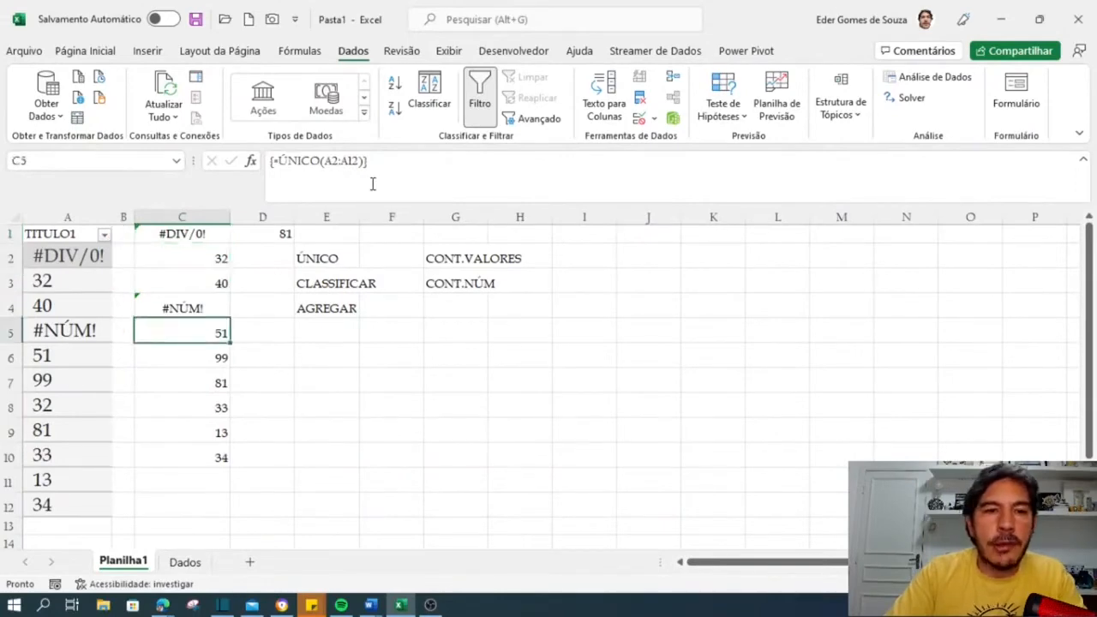
{"action": "key", "text": "Down"}
{"action": "key", "text": "Down"}
{"action": "key", "text": "Down"}
{"action": "key", "text": "Down"}
{"action": "key", "text": "Up"}
{"action": "key", "text": "Up"}
{"action": "key", "text": "Up"}
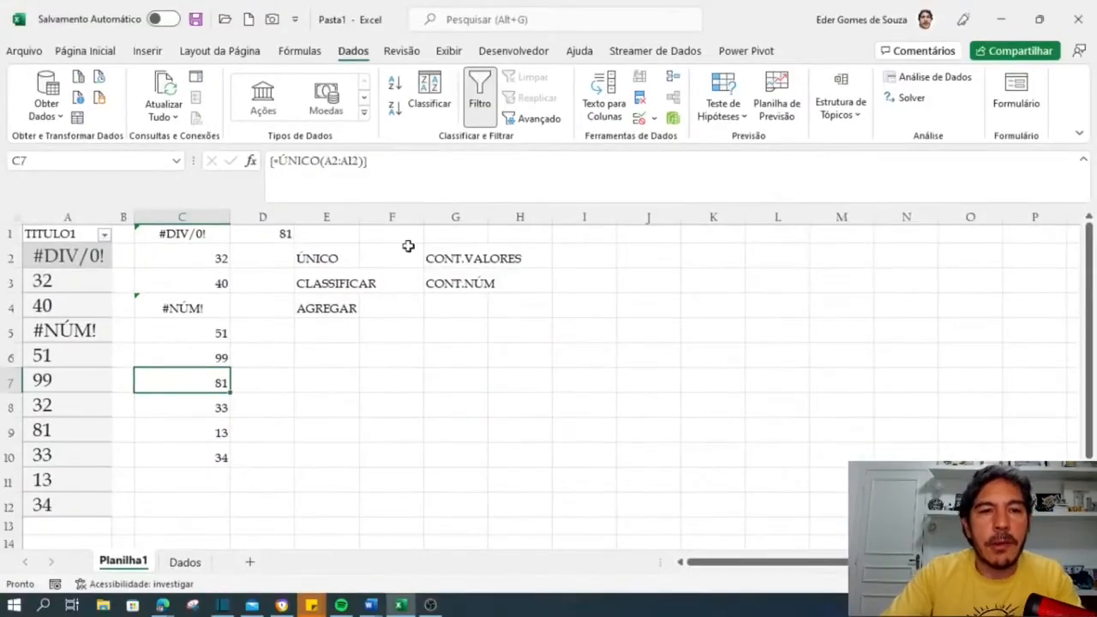
{"action": "left_click_drag", "start_coordinate": [196, 234], "coordinate": [190, 459]}
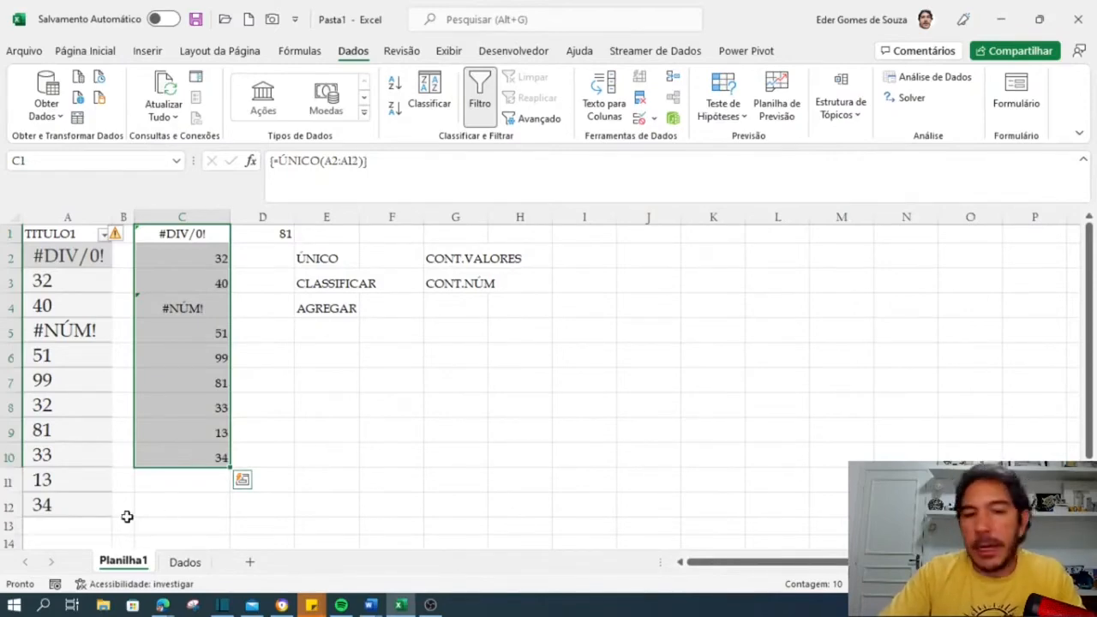
{"action": "key", "text": "alt+Tab"}
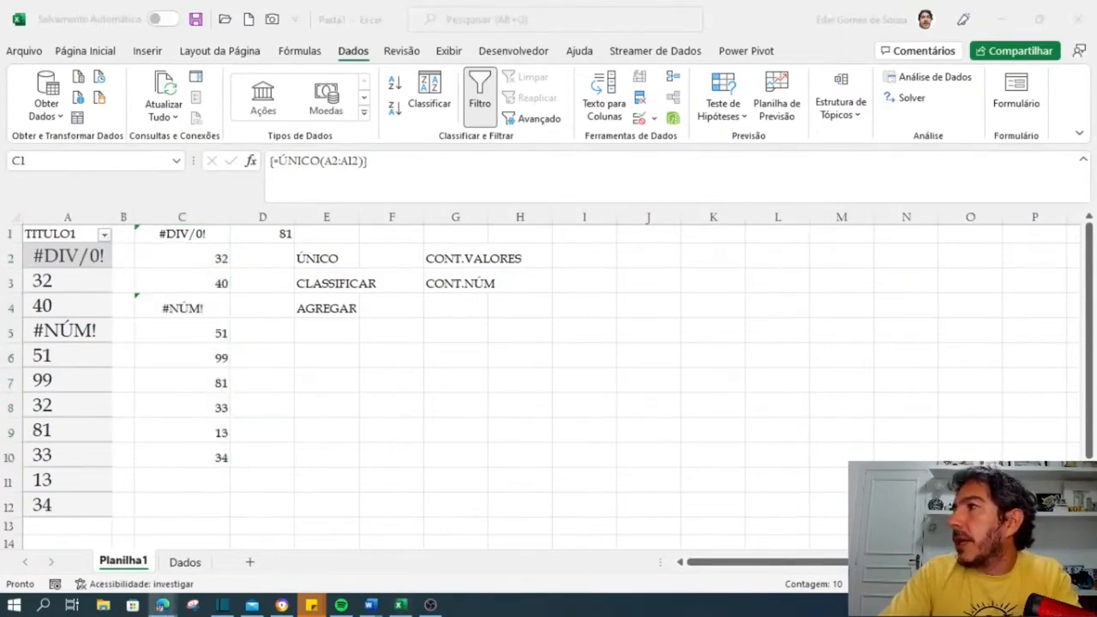
{"action": "key", "text": "alt+Tab"}
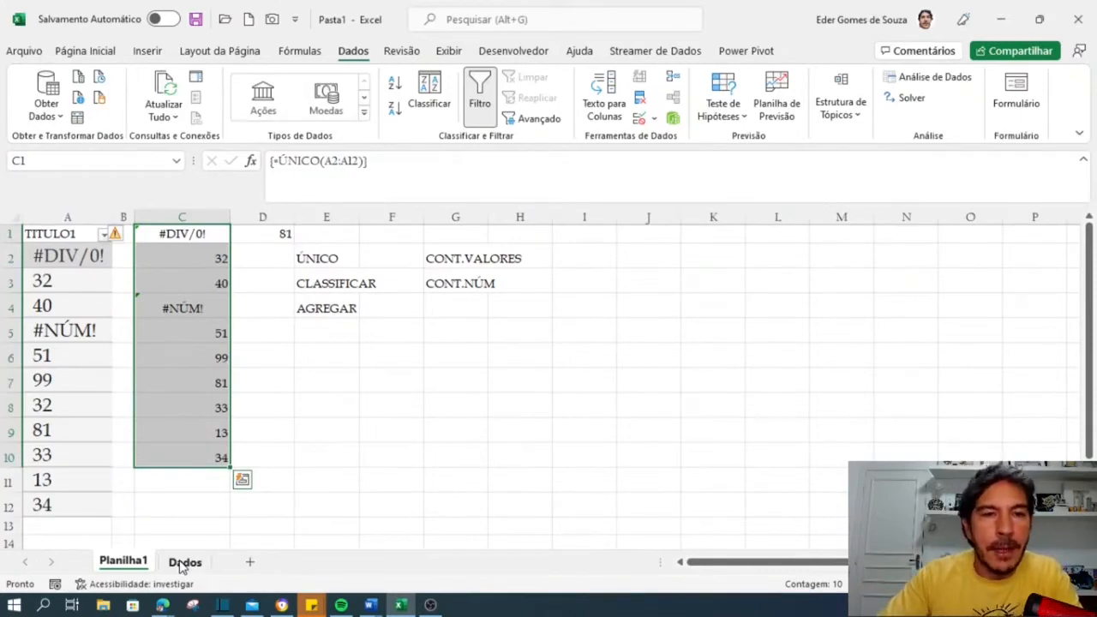
{"action": "left_click", "coordinate": [371, 452]}
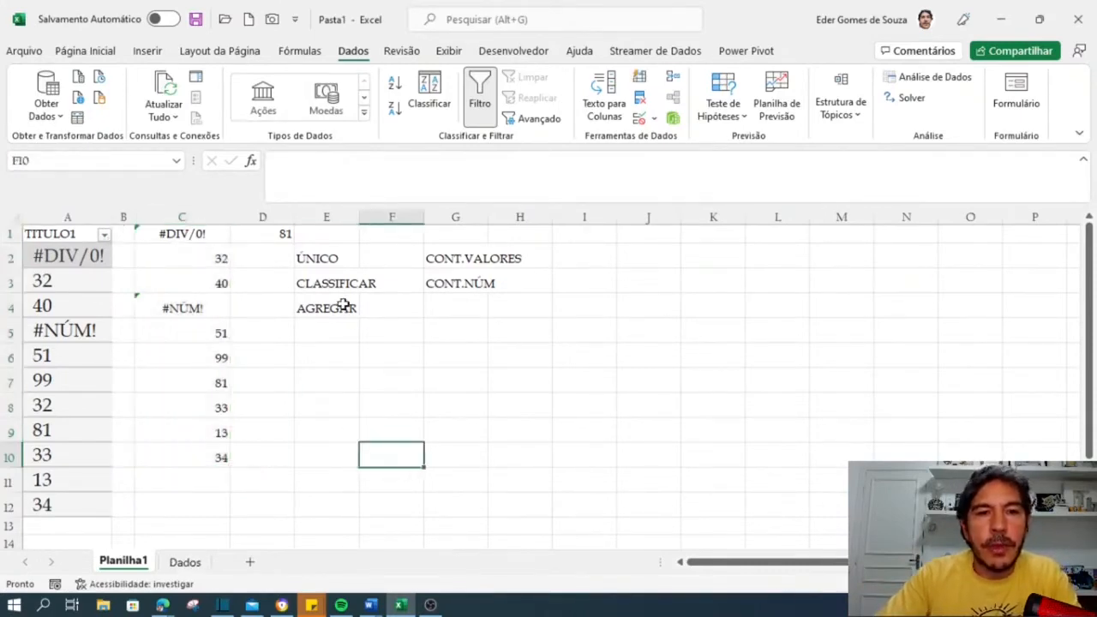
{"action": "left_click", "coordinate": [300, 288]}
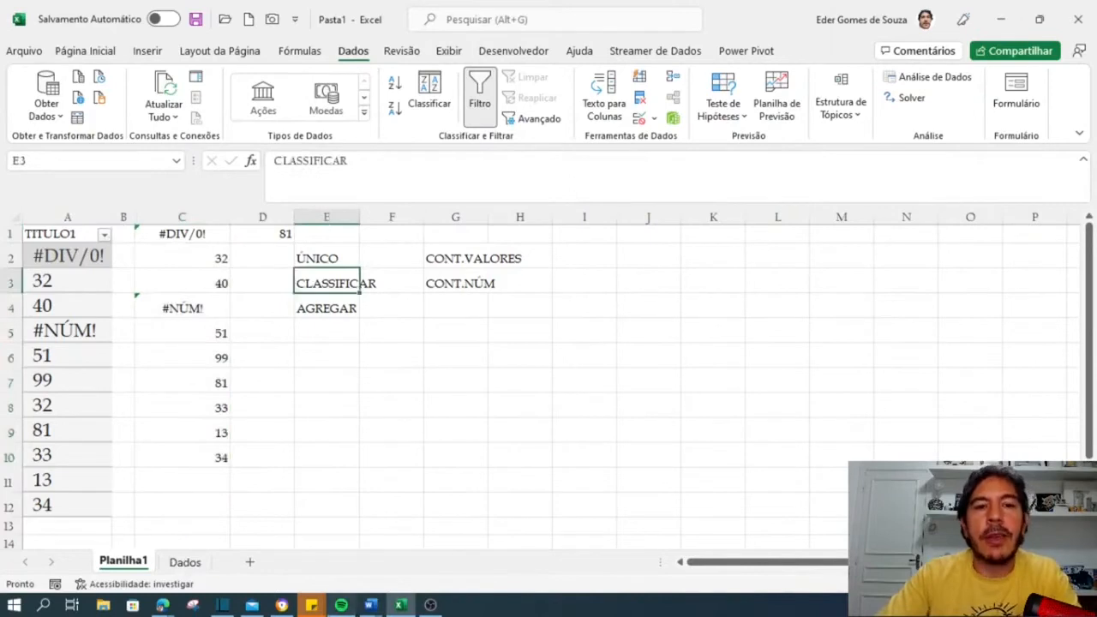
{"action": "mouse_move", "coordinate": [341, 605]}
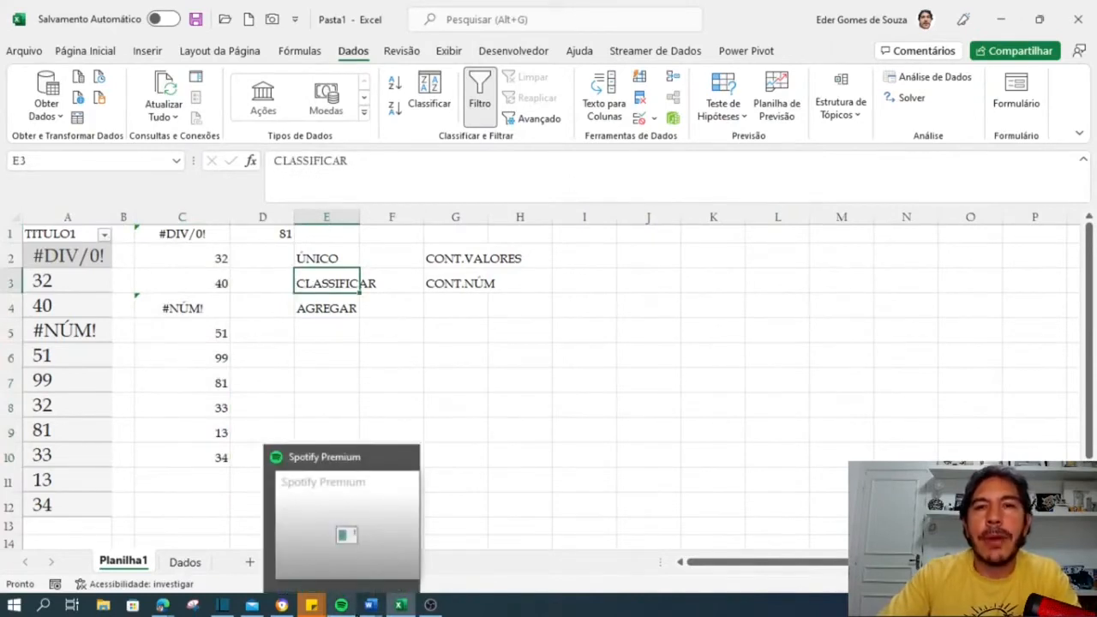
Step: Clear all contents of column C, removing the ÚNICO array formula and its results
{"action": "left_click", "coordinate": [191, 234]}
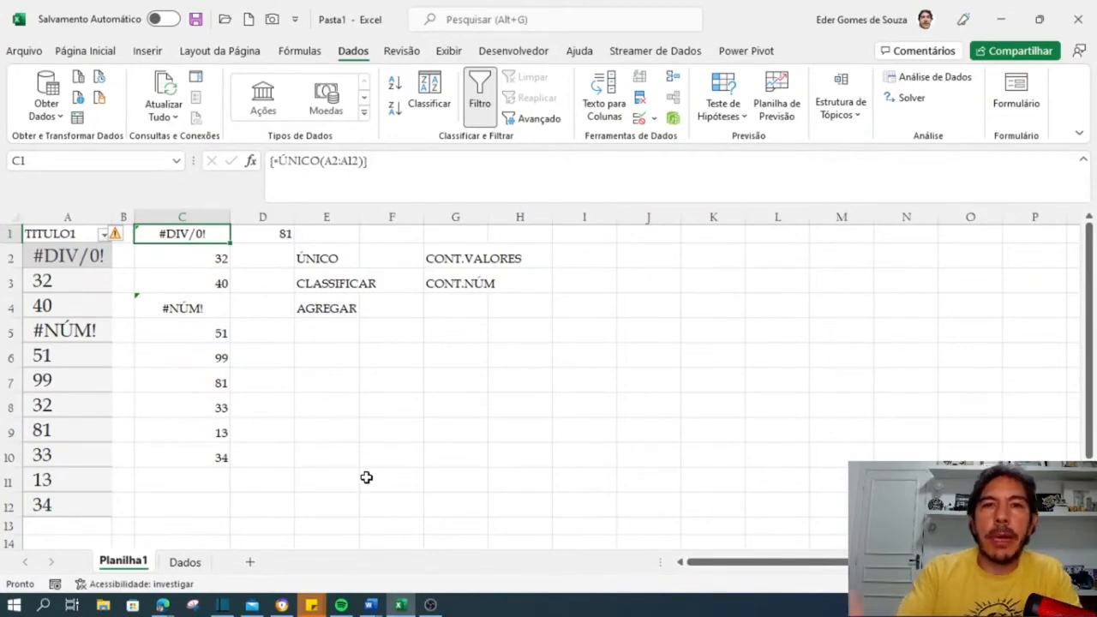
{"action": "left_click", "coordinate": [202, 215]}
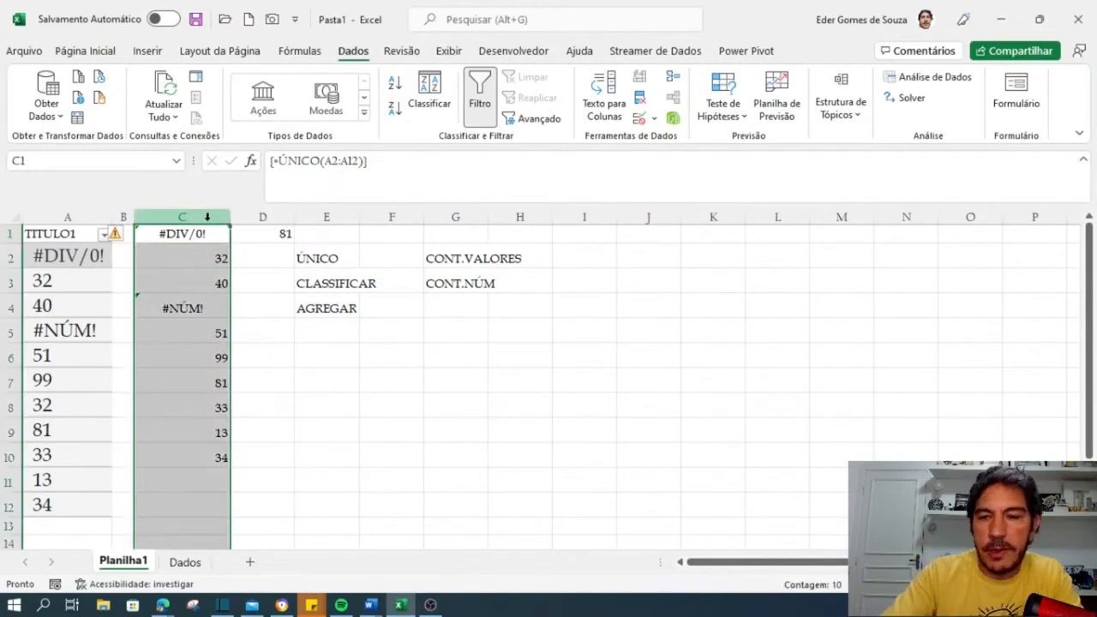
{"action": "key", "text": "Delete"}
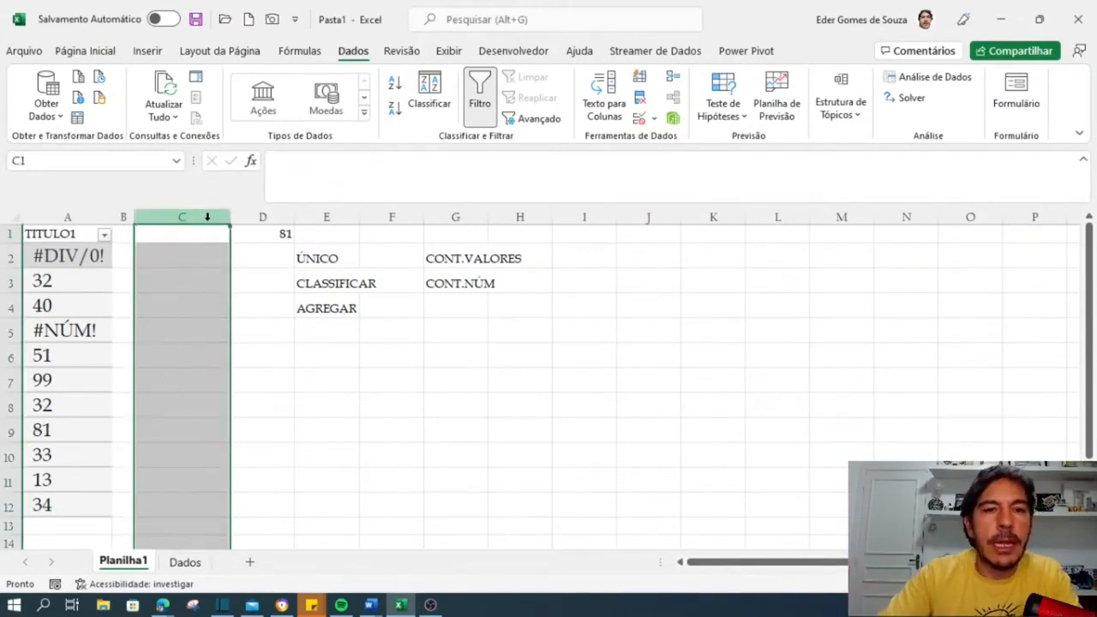
Step: Replace the #DIV/0! error in cell A2 with 12 and the #NÚM! error in cell A5 with 34
{"action": "left_click", "coordinate": [79, 312]}
{"action": "left_click", "coordinate": [69, 256]}
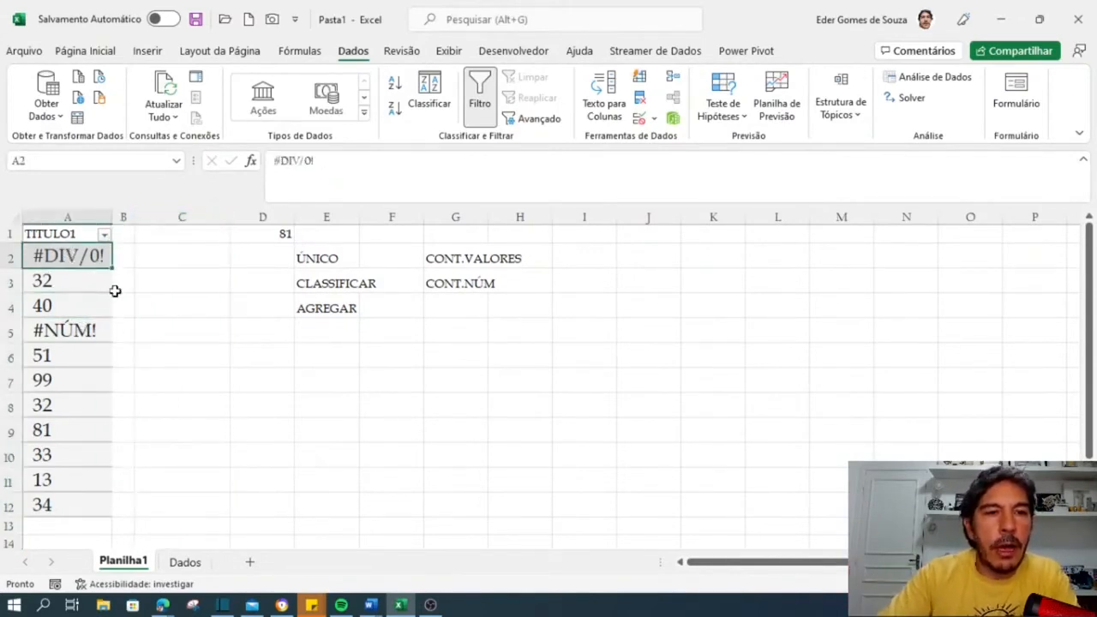
{"action": "type", "text": "12"}
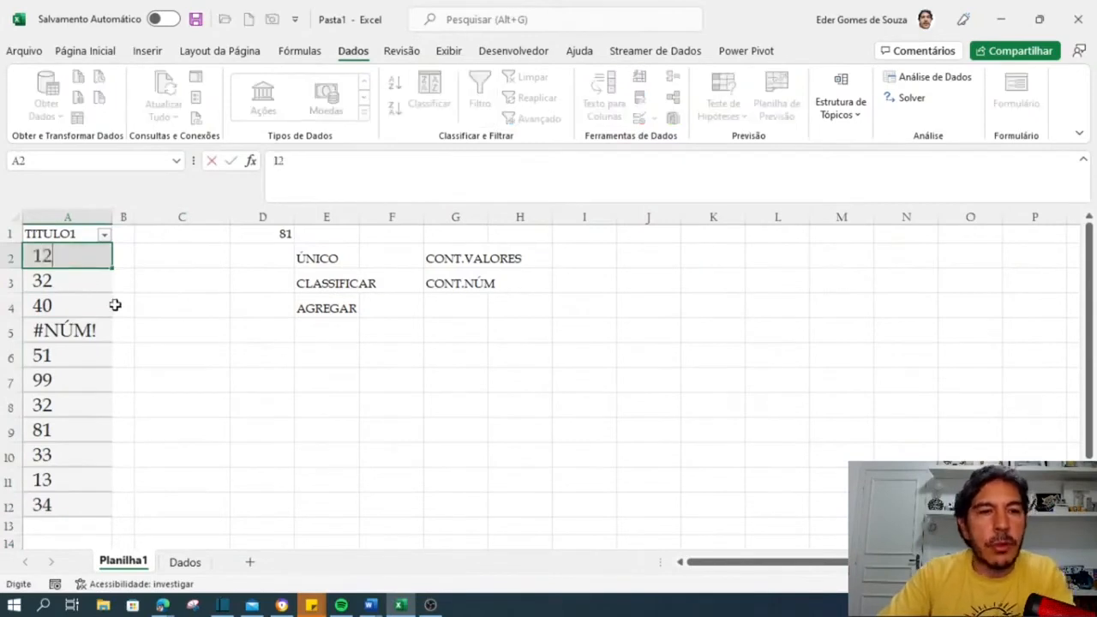
{"action": "left_click", "coordinate": [115, 304]}
{"action": "left_click", "coordinate": [65, 330]}
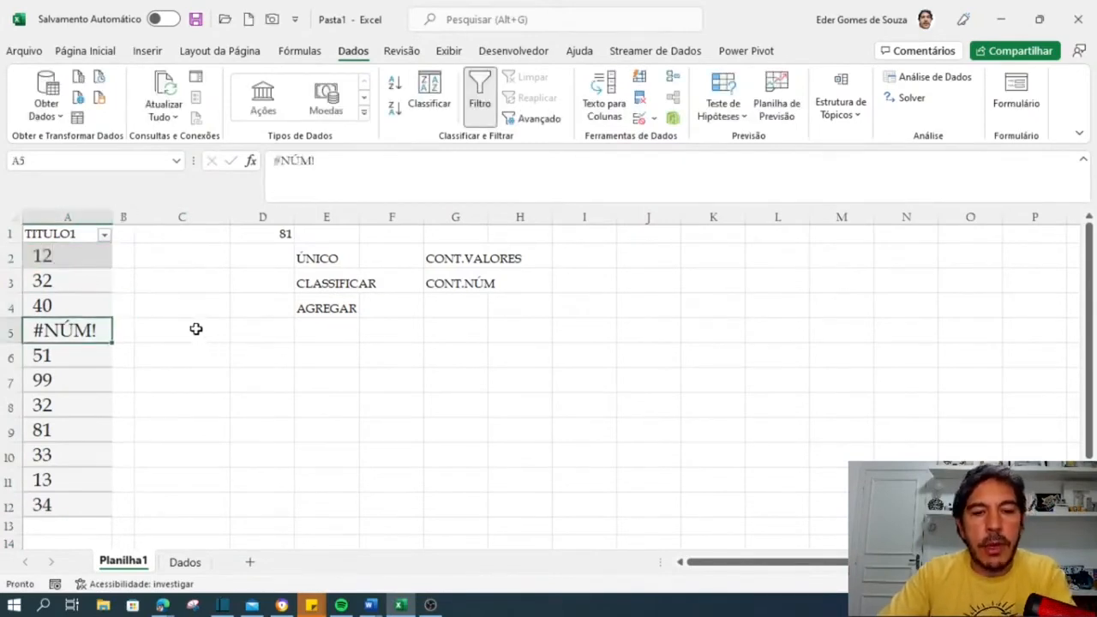
{"action": "type", "text": "34"}
{"action": "left_click", "coordinate": [196, 371]}
{"action": "left_click", "coordinate": [51, 233]}
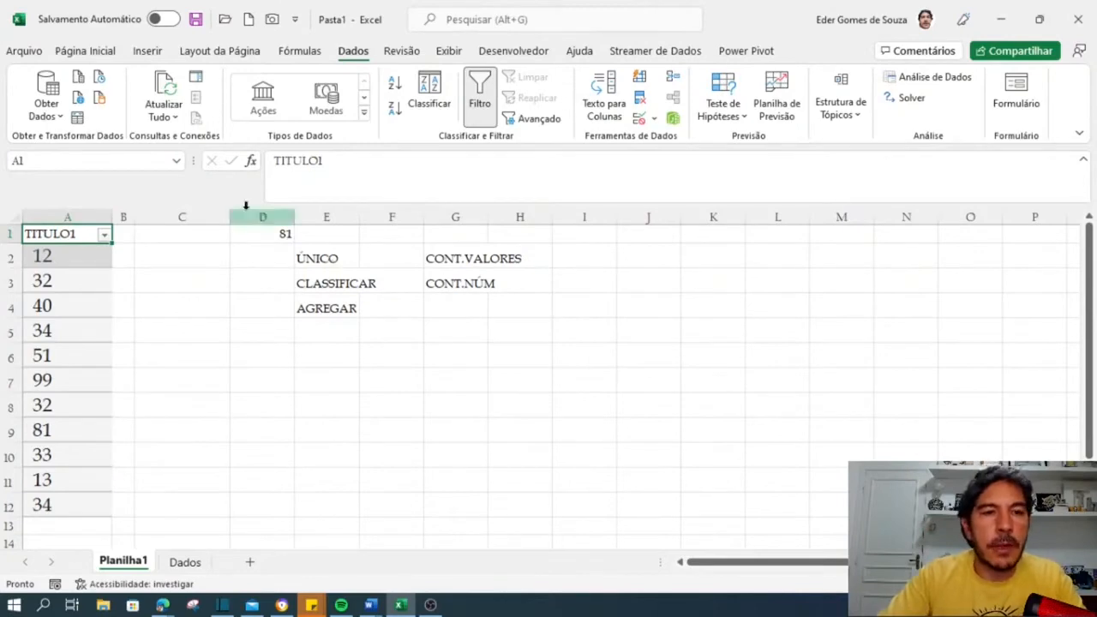
{"action": "left_click", "coordinate": [73, 262]}
Step: Enter =ÚNICO(A2:A12) in cell C1 to list the distinct values of column A
{"action": "left_click", "coordinate": [176, 238]}
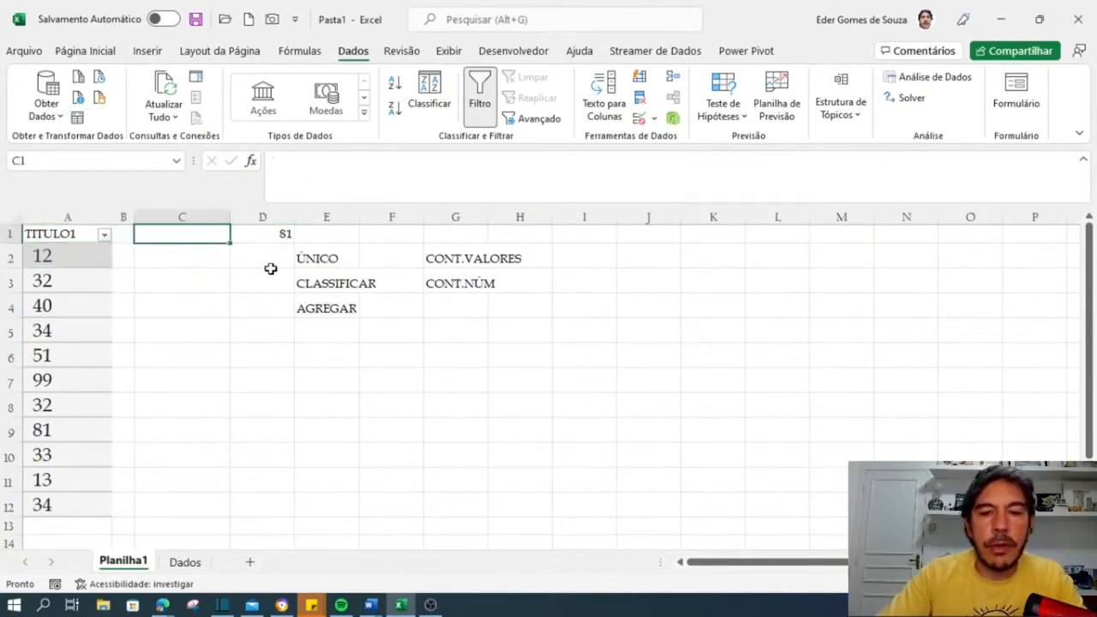
{"action": "type", "text": "=Ú"}
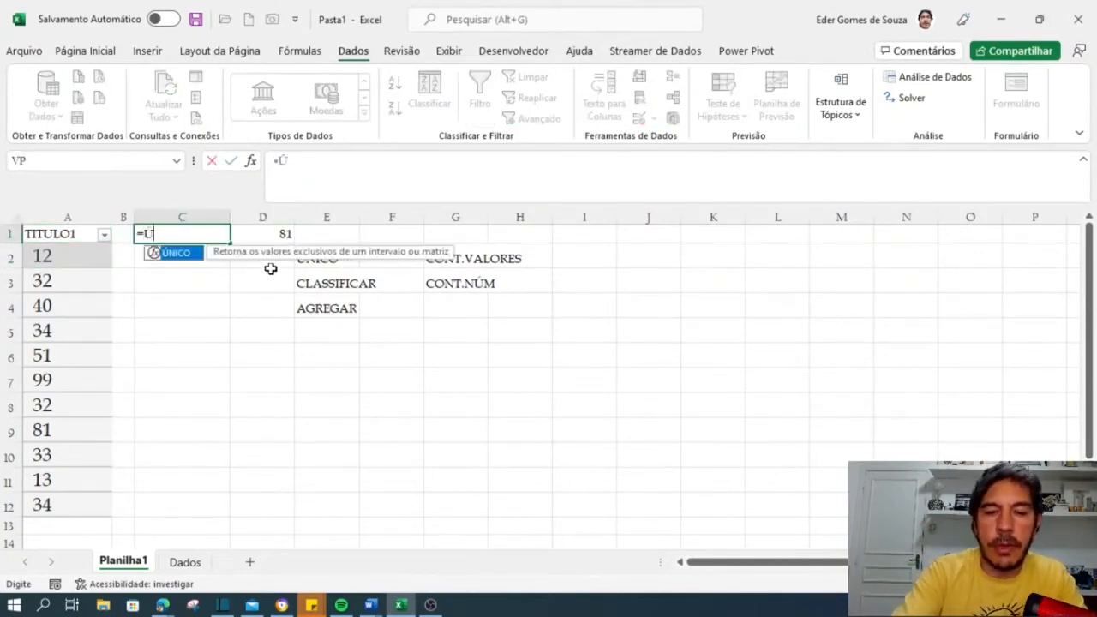
{"action": "type", "text": "NICO"}
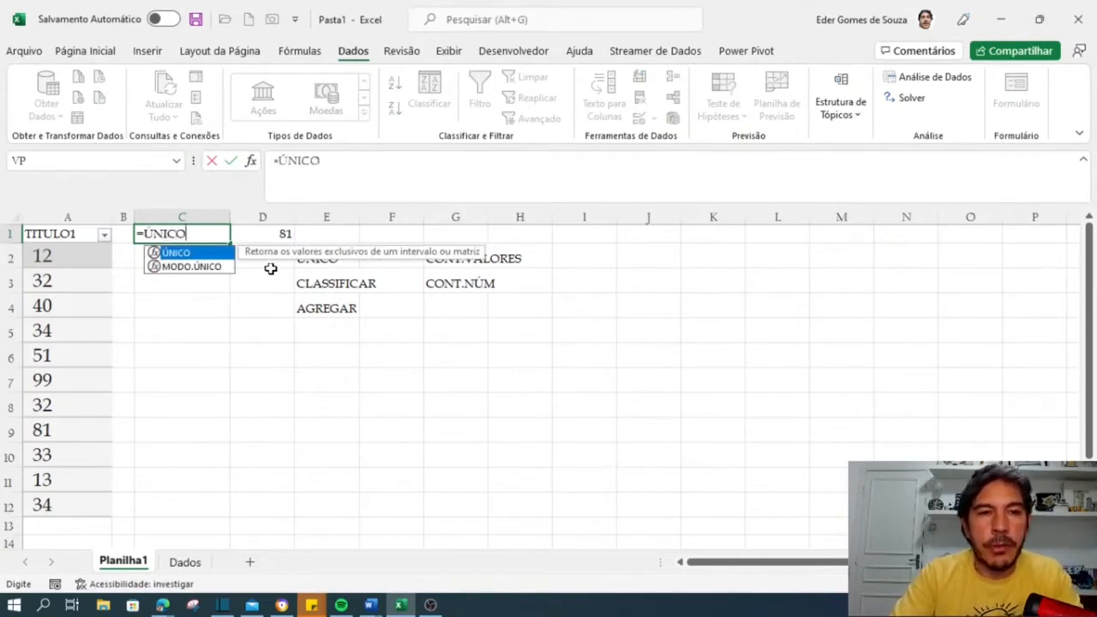
{"action": "type", "text": "("}
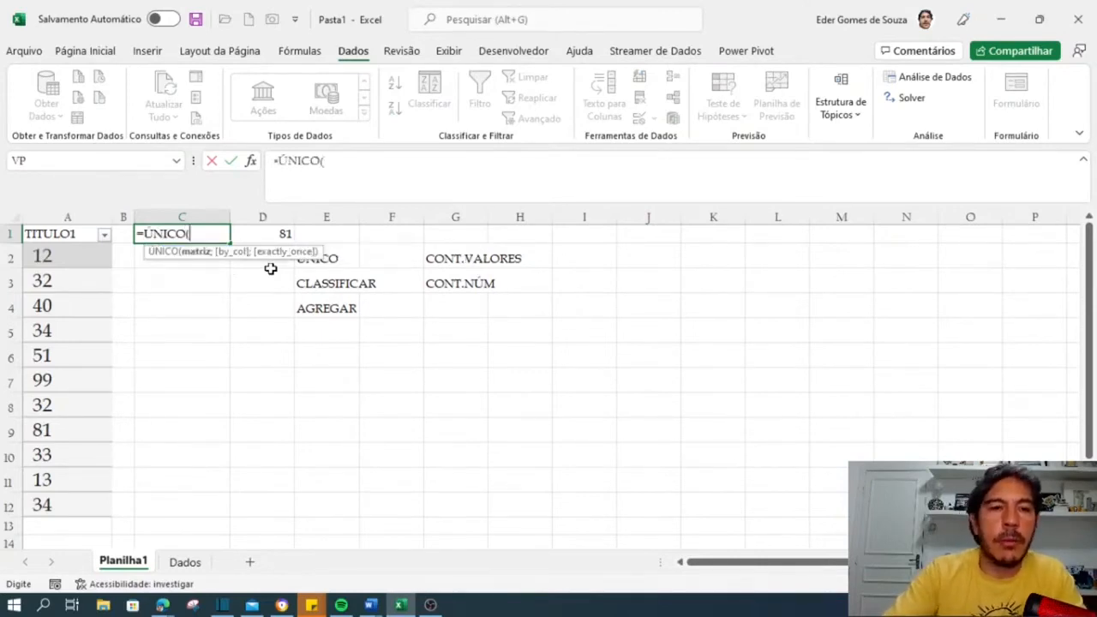
{"action": "left_click_drag", "start_coordinate": [38, 258], "coordinate": [39, 509]}
{"action": "type", "text": ")"}
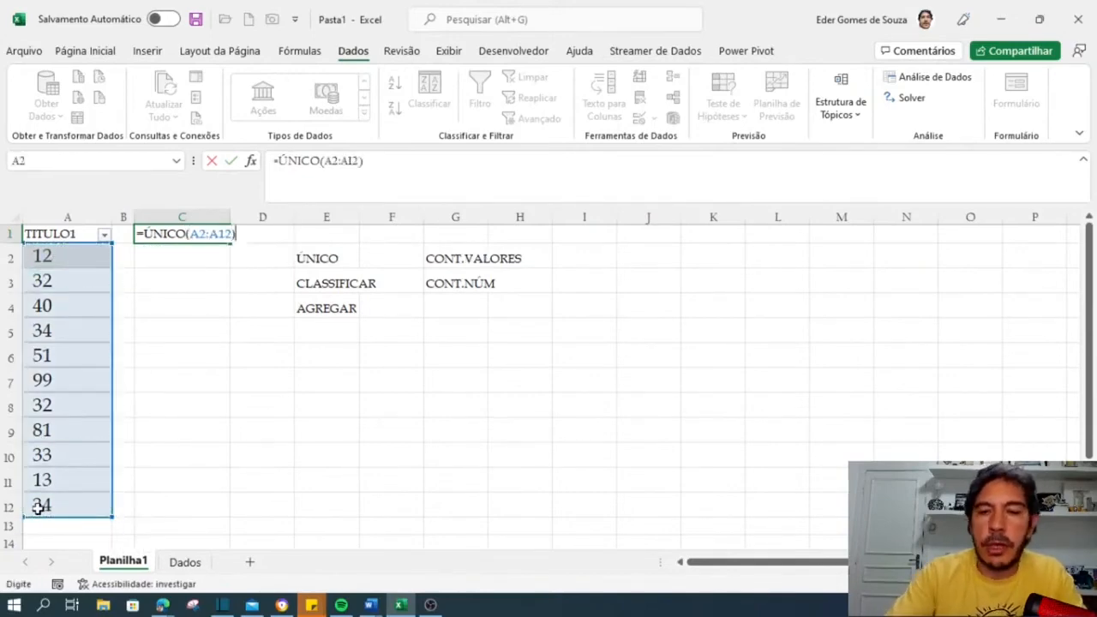
{"action": "key", "text": "Return"}
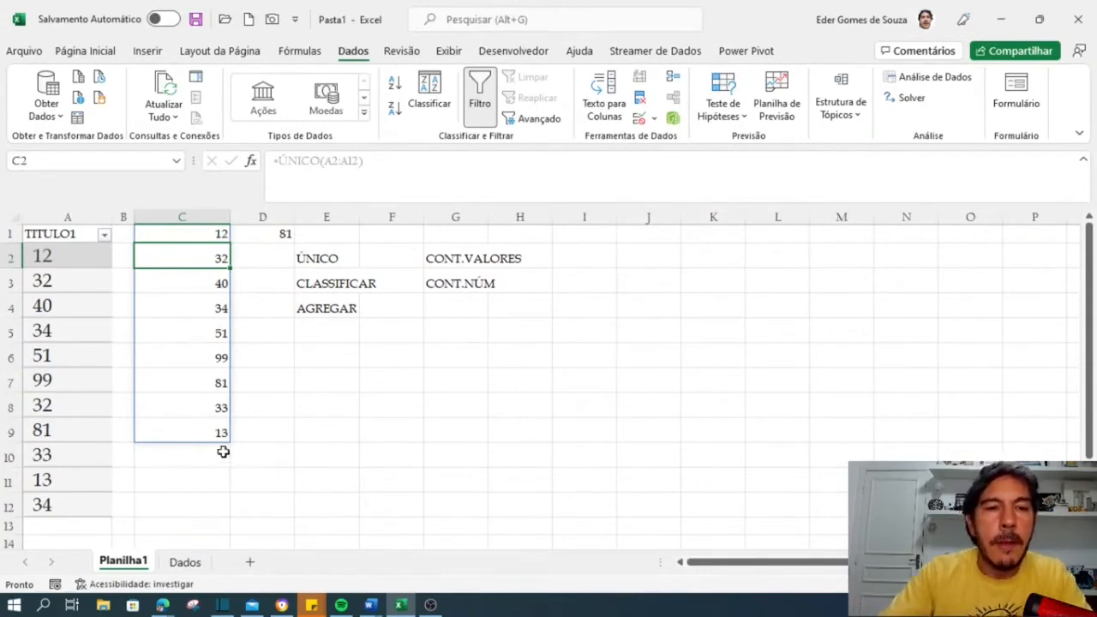
Step: Wrap the ÚNICO formula in cell C1 in CLASSIFICAR, giving =CLASSIFICAR(ÚNICO(A2:A12))
{"action": "left_click", "coordinate": [202, 233]}
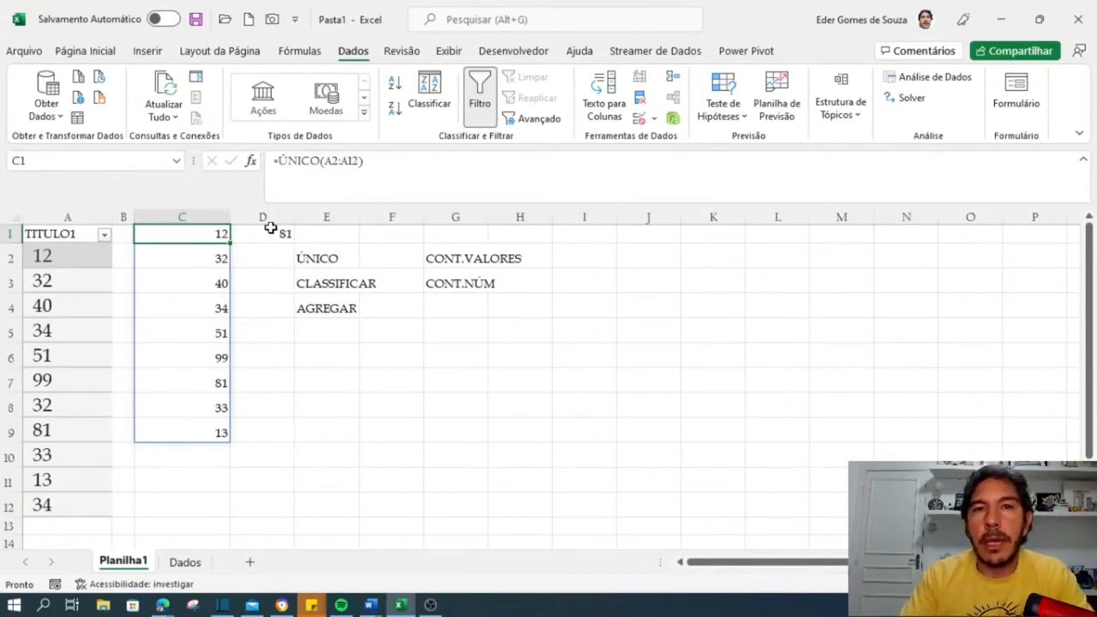
{"action": "key", "text": "F2"}
{"action": "left_click", "coordinate": [278, 163]}
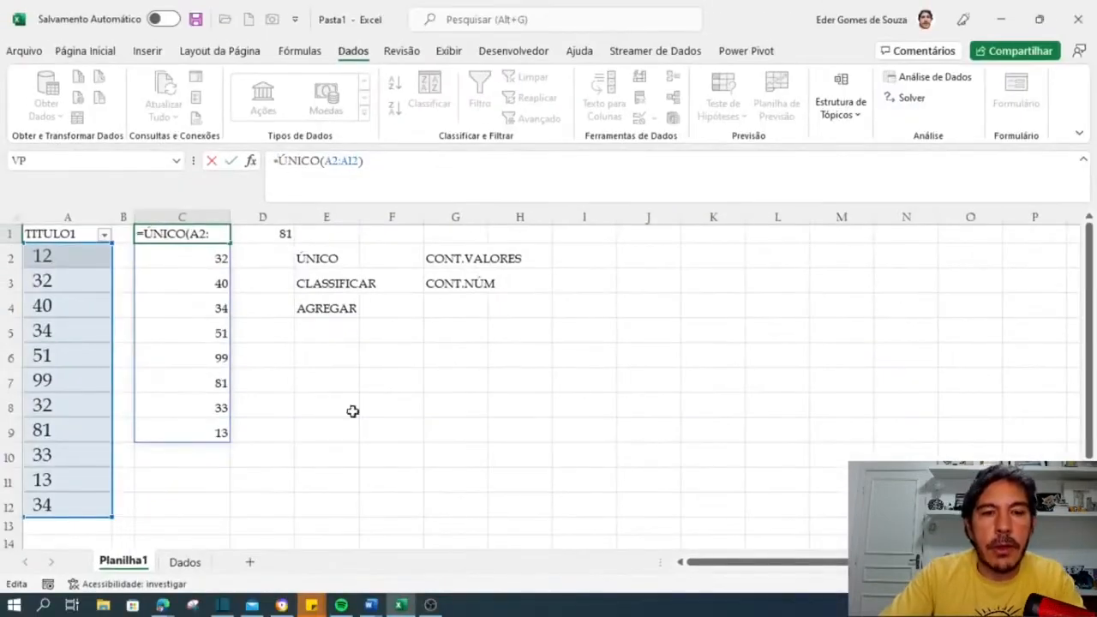
{"action": "type", "text": "CLASS"}
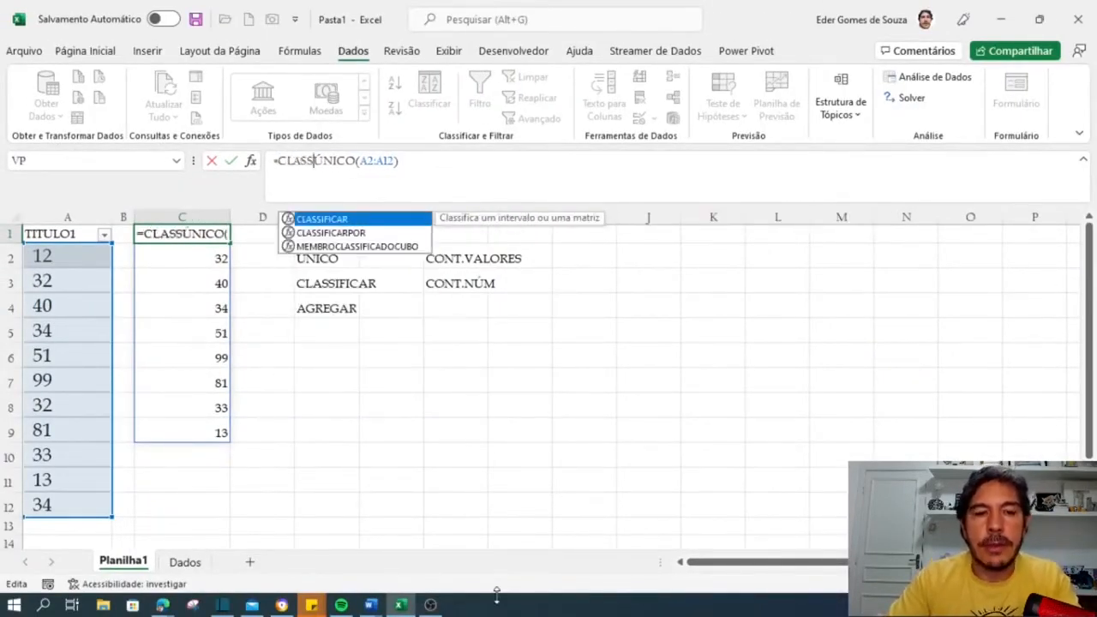
{"action": "key", "text": "Tab"}
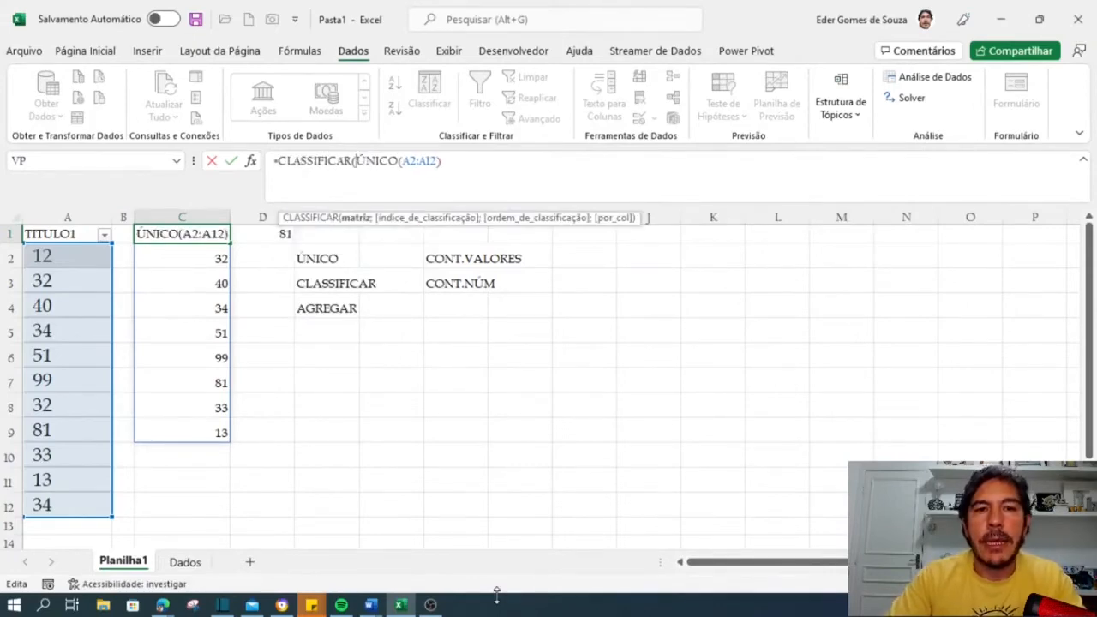
{"action": "left_click", "coordinate": [475, 159]}
{"action": "type", "text": ")"}
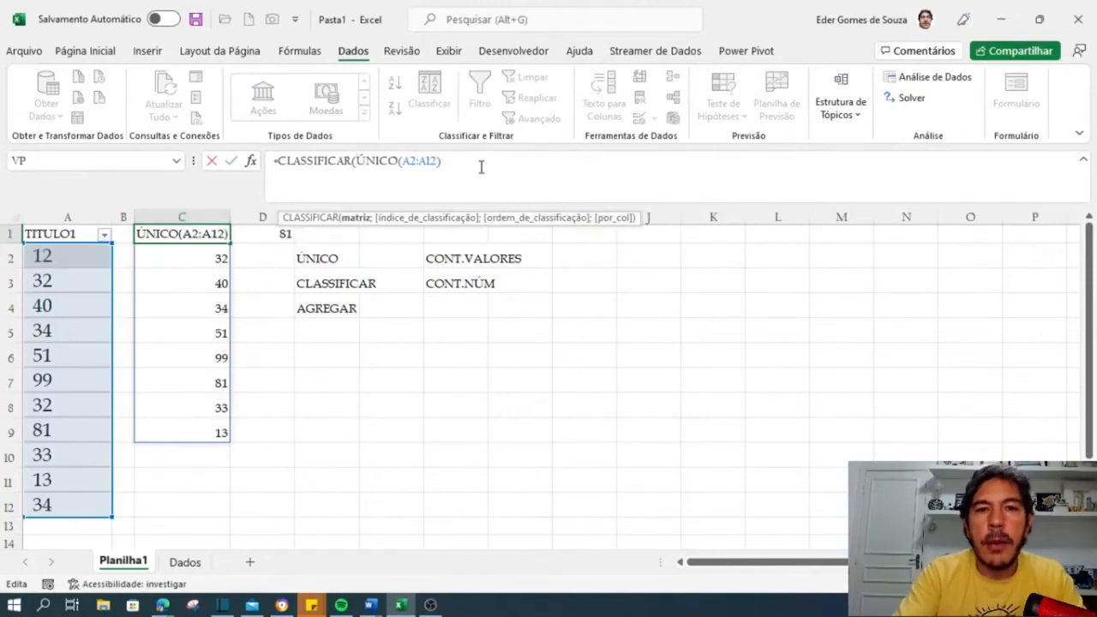
{"action": "type", "text": ")"}
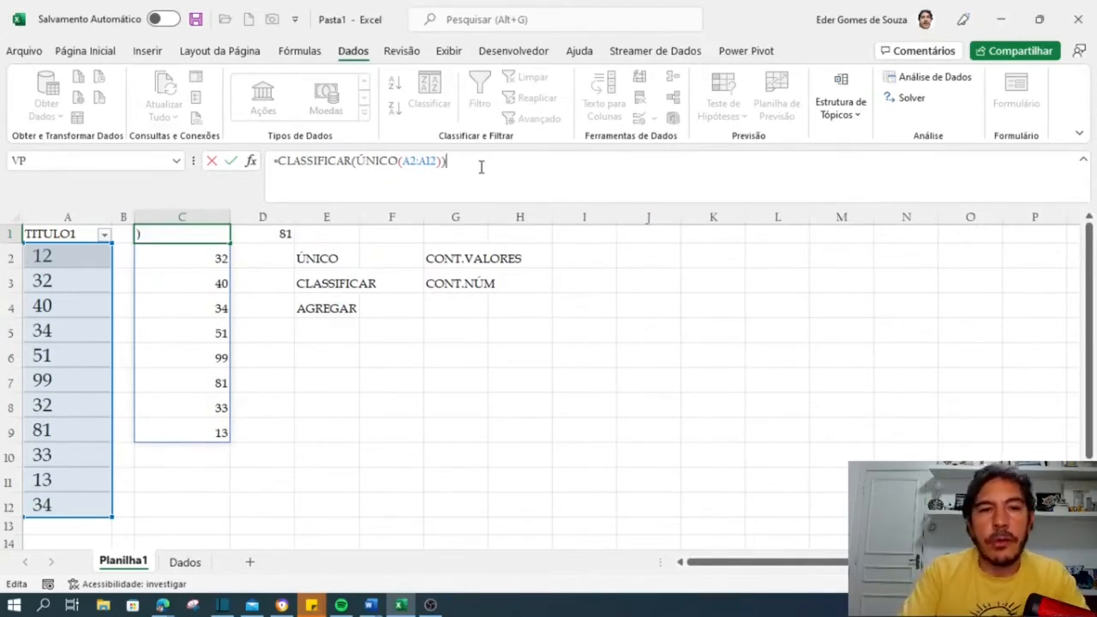
{"action": "key", "text": "Return"}
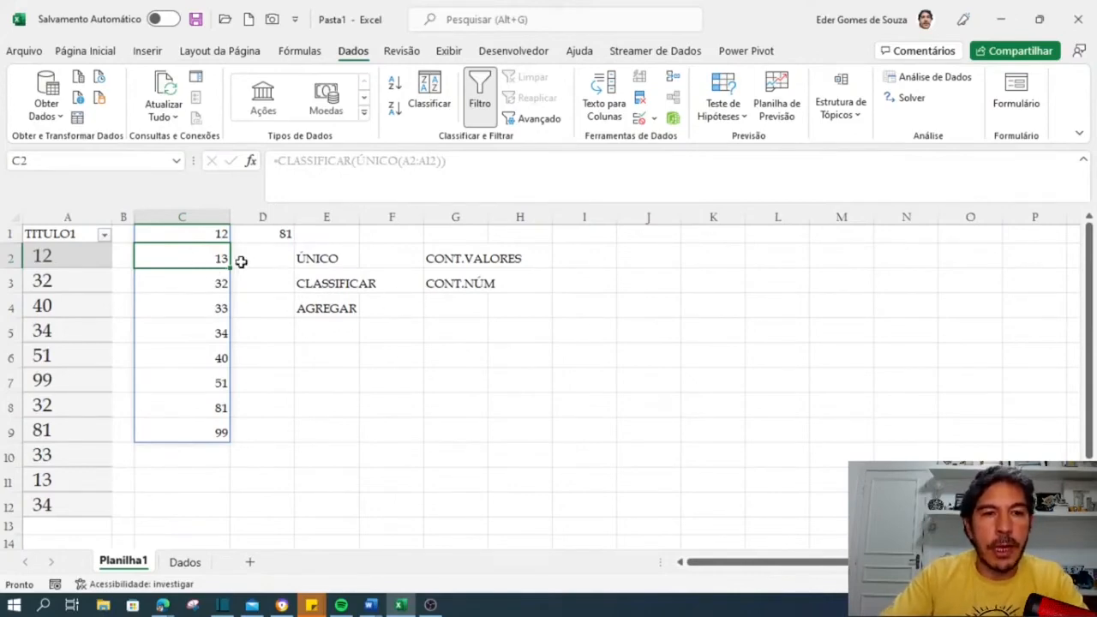
Step: Undo the column C formulas and the number replacements, back to the original errors in cells A2 and A5
{"action": "key", "text": "ctrl+z"}
{"action": "key", "text": "ctrl+z"}
{"action": "key", "text": "ctrl+z"}
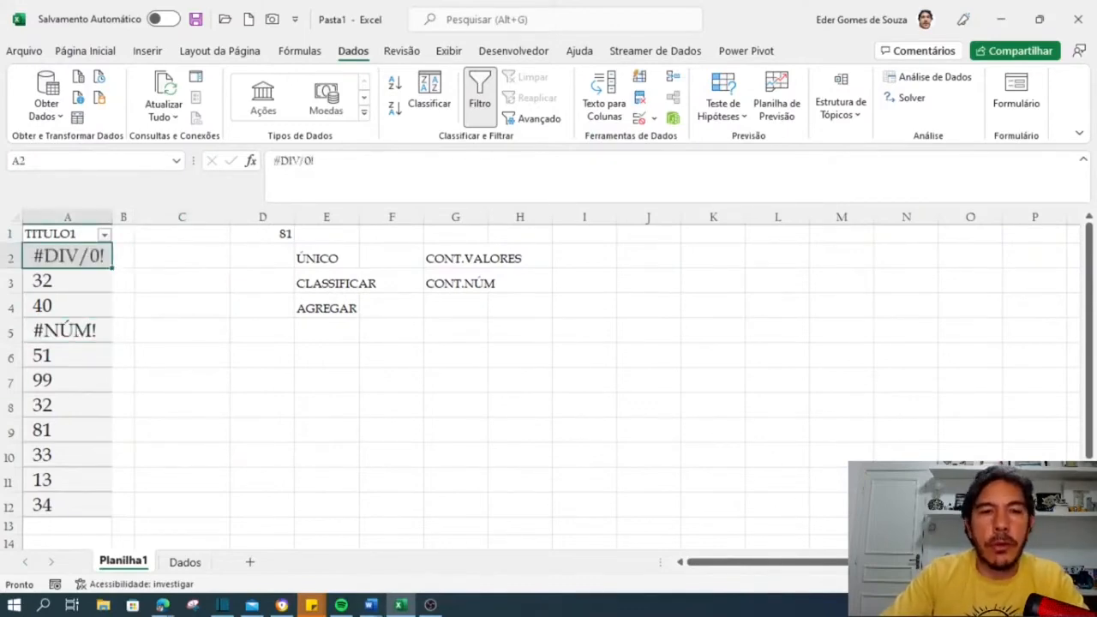
Step: Enter =CONT.VALORES(A2:A12) in cell C1 to count the non-empty cells of the list
{"action": "left_click", "coordinate": [181, 234]}
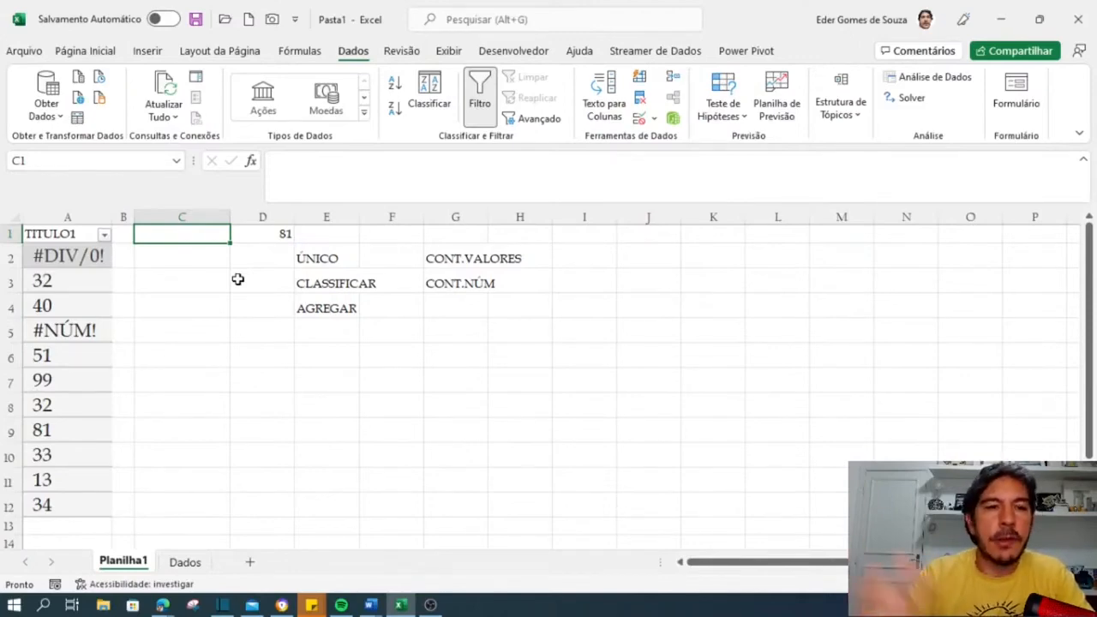
{"action": "type", "text": "="}
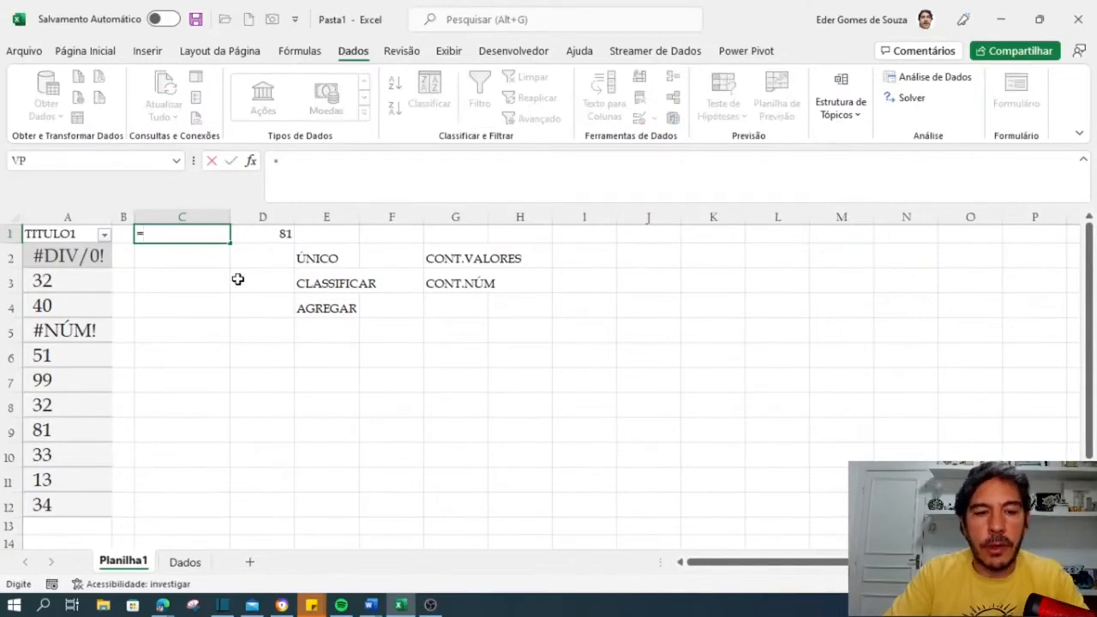
{"action": "type", "text": "CONT"}
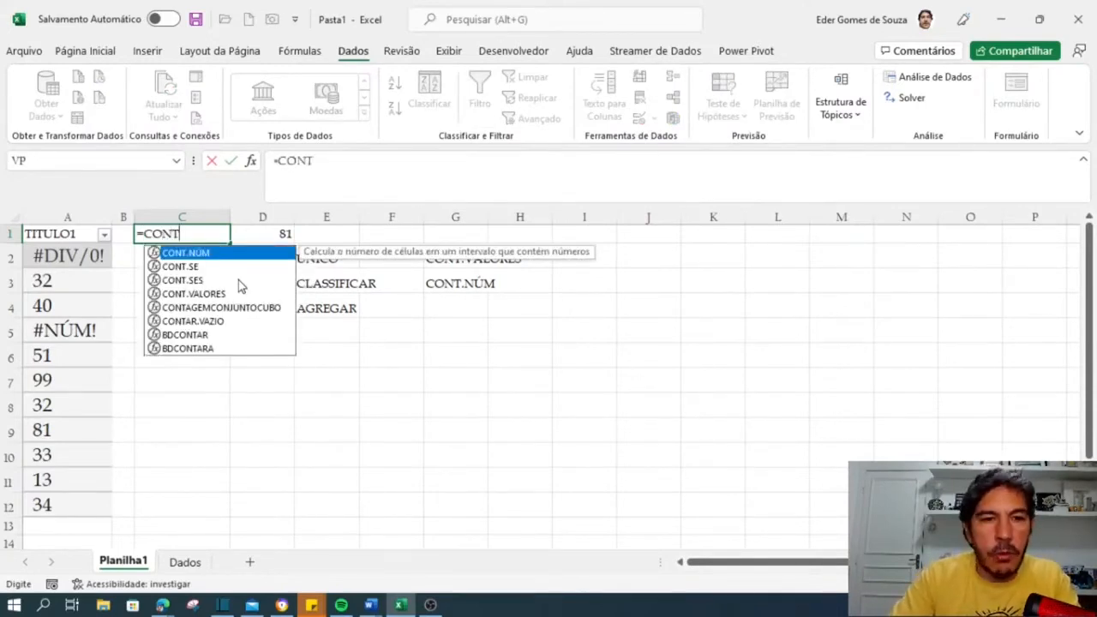
{"action": "key", "text": "Down"}
{"action": "key", "text": "Down"}
{"action": "key", "text": "Down"}
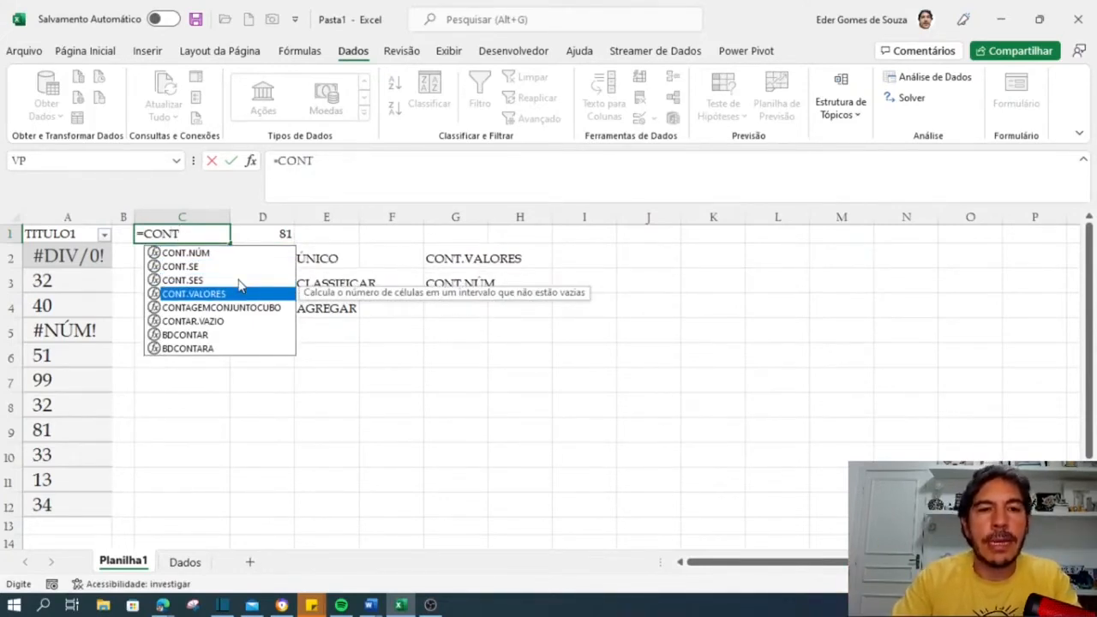
{"action": "key", "text": "Tab"}
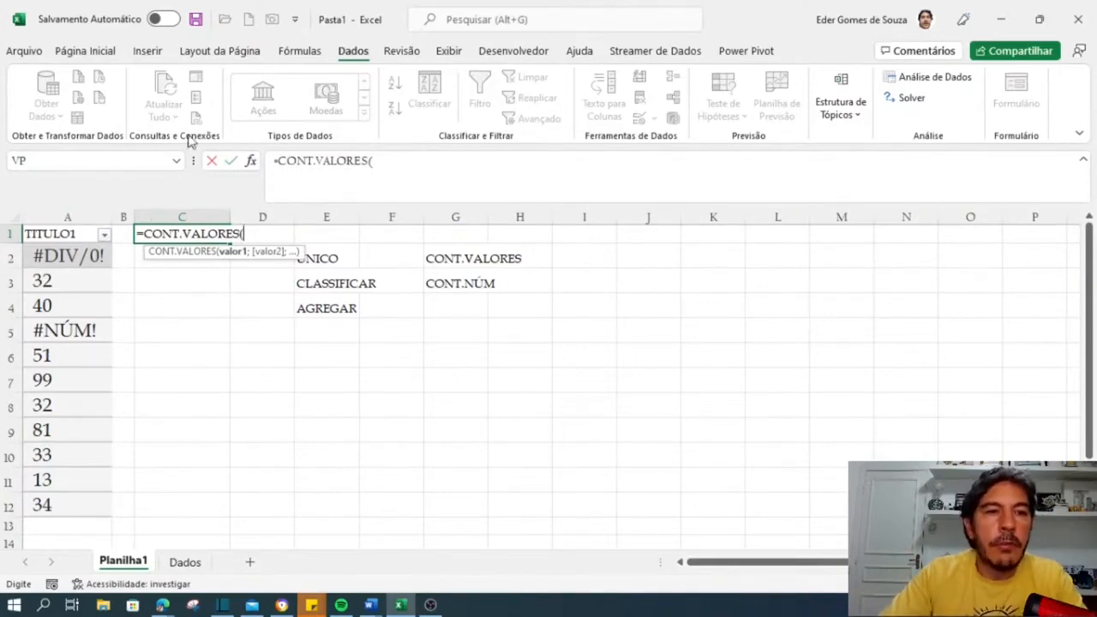
{"action": "left_click_drag", "start_coordinate": [44, 257], "coordinate": [51, 506]}
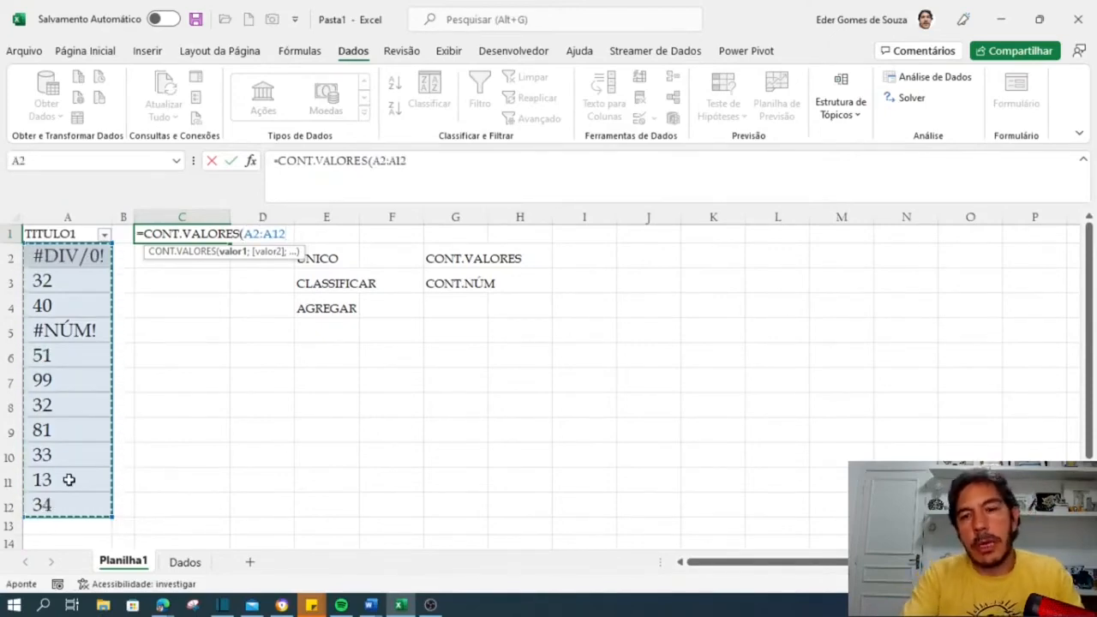
{"action": "type", "text": ")"}
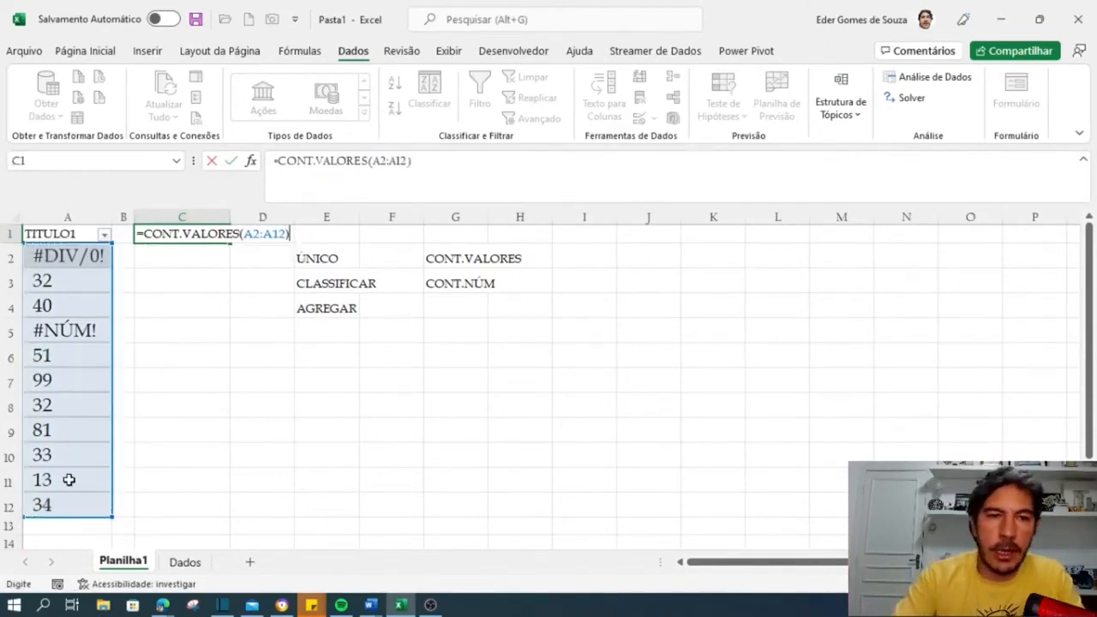
{"action": "key", "text": "Return"}
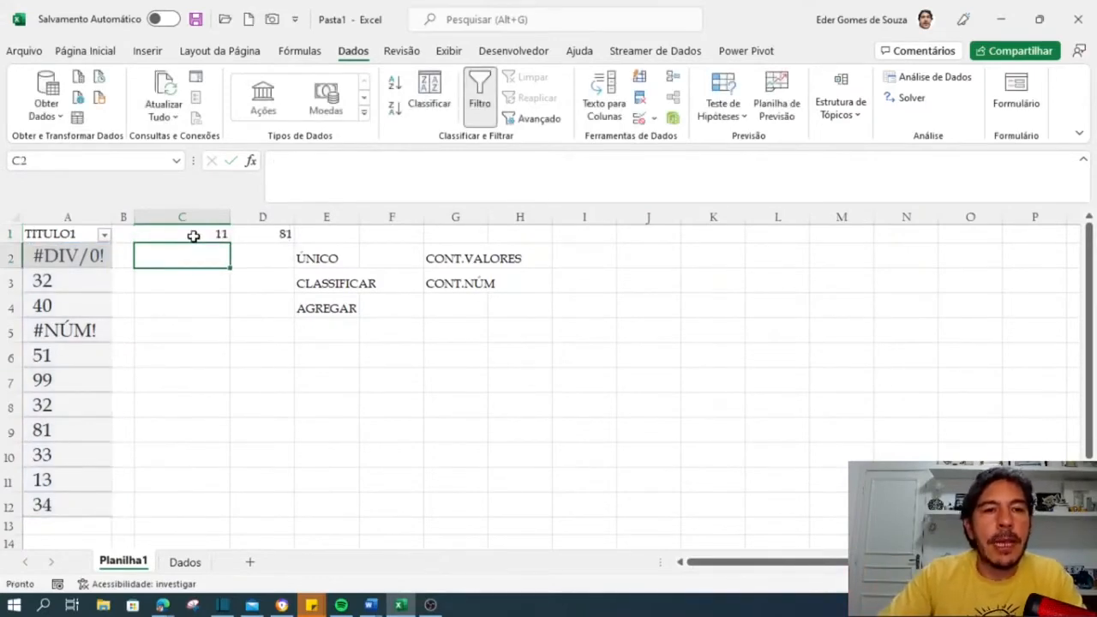
Step: Compare the CONT.VALORES result in cell C1 with the list in A2:A12, and clear C1
{"action": "left_click", "coordinate": [194, 237]}
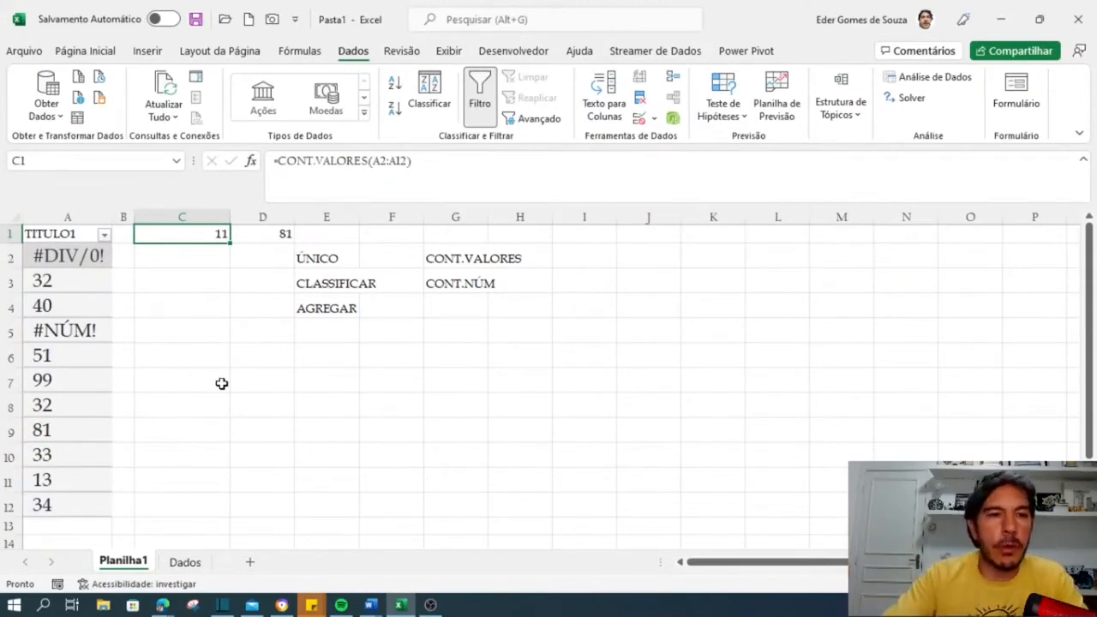
{"action": "left_click_drag", "start_coordinate": [47, 256], "coordinate": [63, 503]}
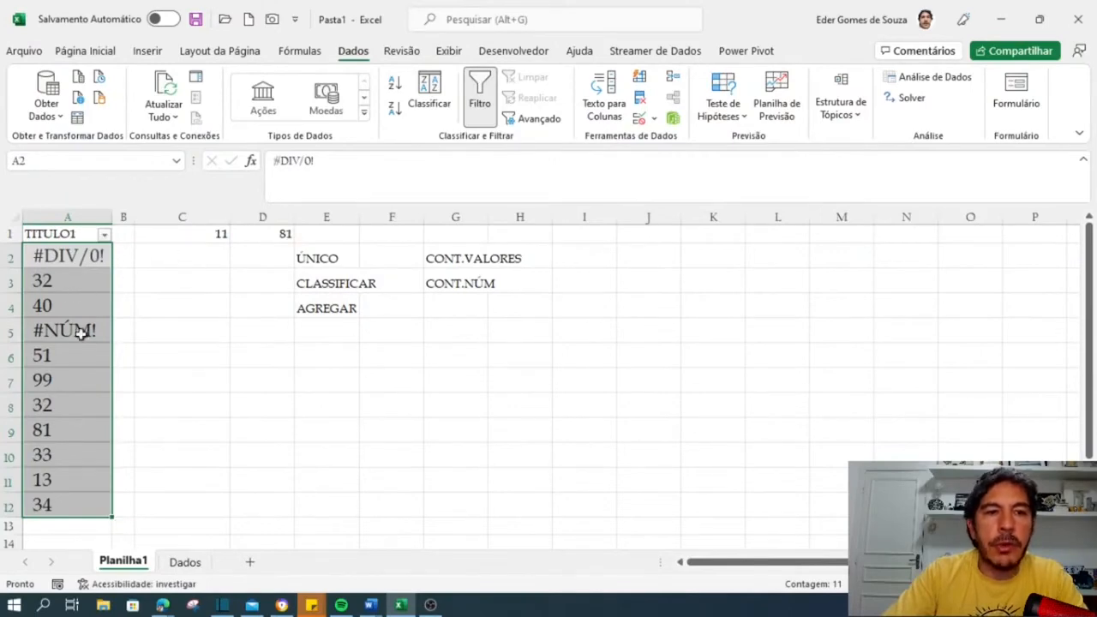
{"action": "left_click", "coordinate": [221, 235]}
{"action": "left_click", "coordinate": [98, 261]}
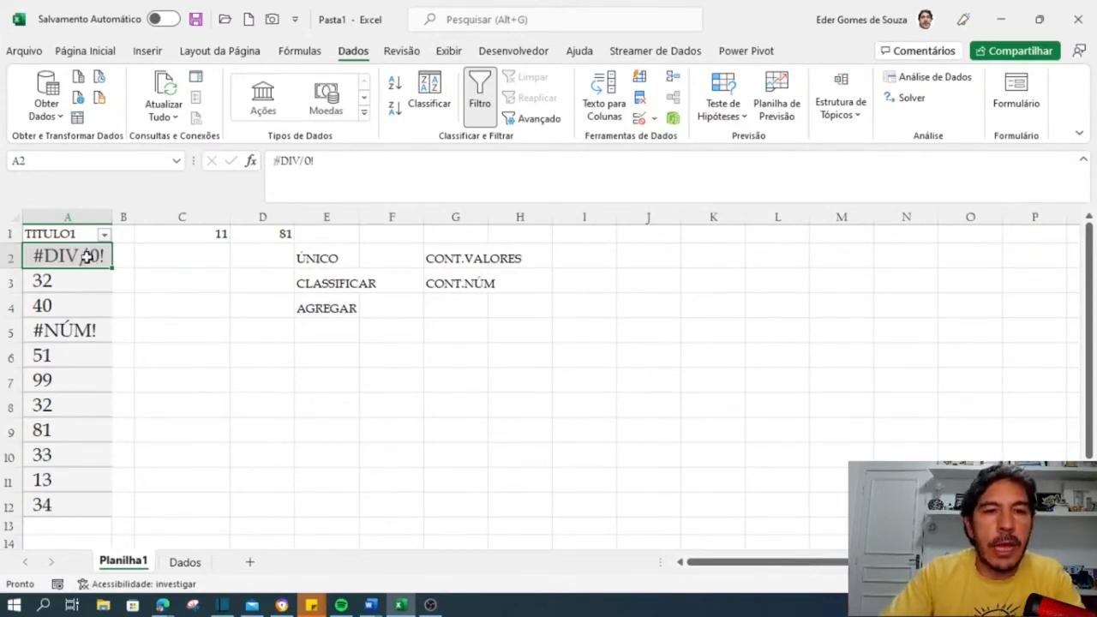
{"action": "left_click", "coordinate": [221, 236]}
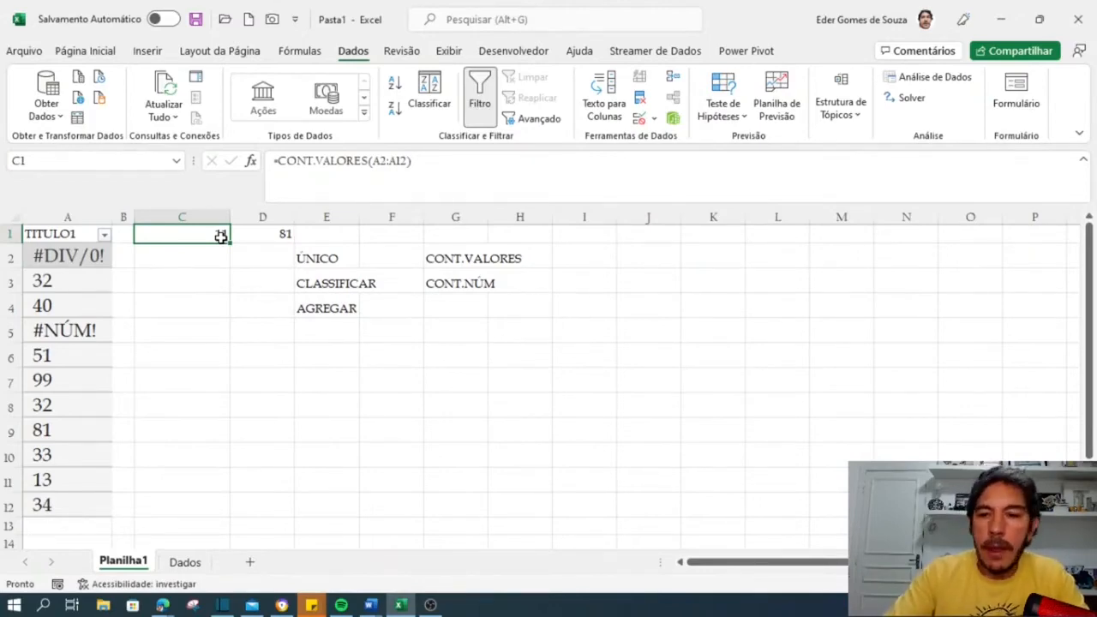
{"action": "key", "text": "Delete"}
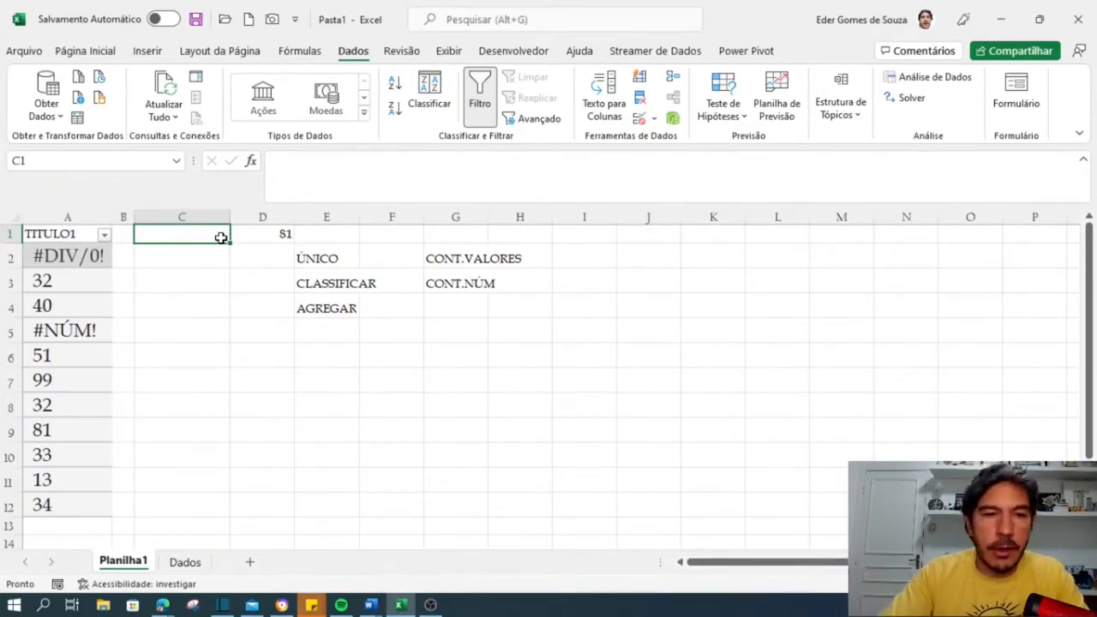
Step: Enter =CONT.NÚM(A2:A12) in cell C1 to count only the numeric cells of the list
{"action": "left_click", "coordinate": [480, 287]}
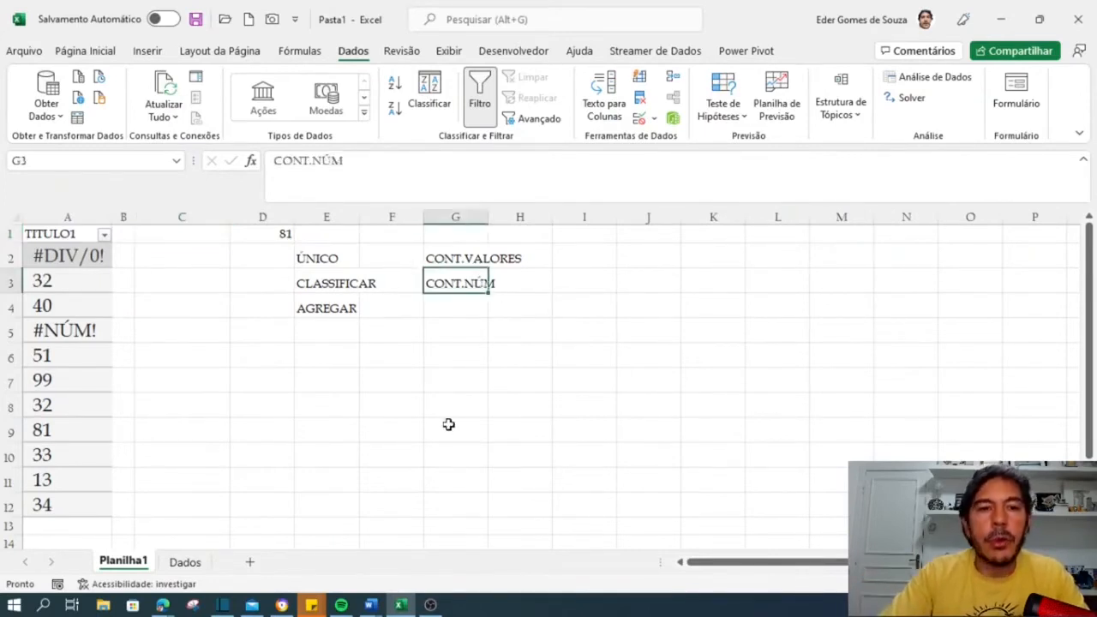
{"action": "left_click", "coordinate": [184, 233]}
{"action": "type", "text": "="}
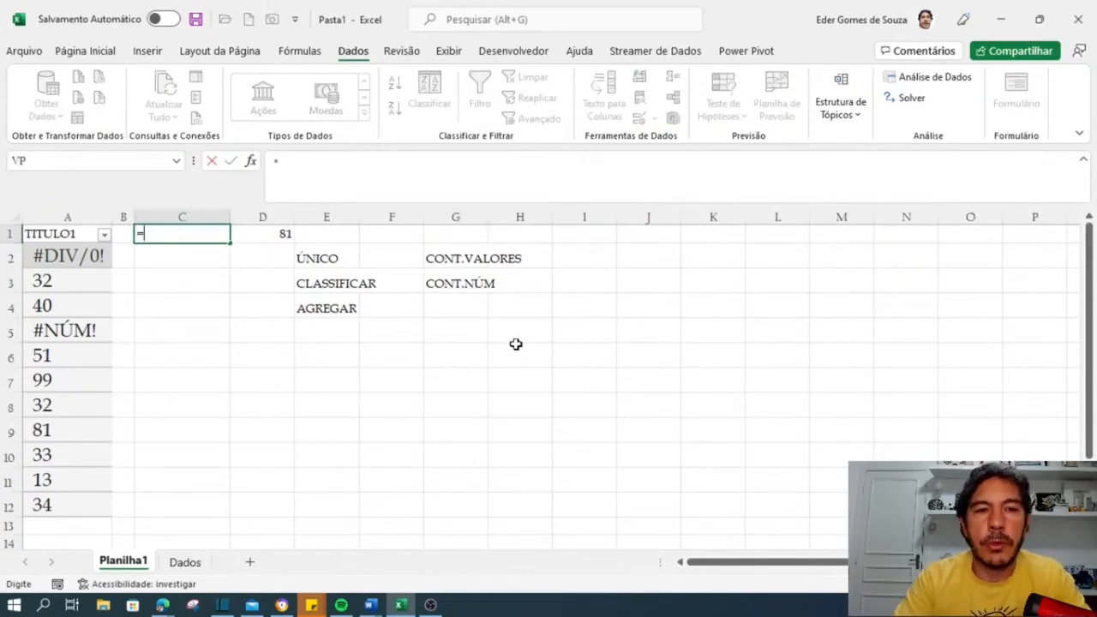
{"action": "type", "text": "CO"}
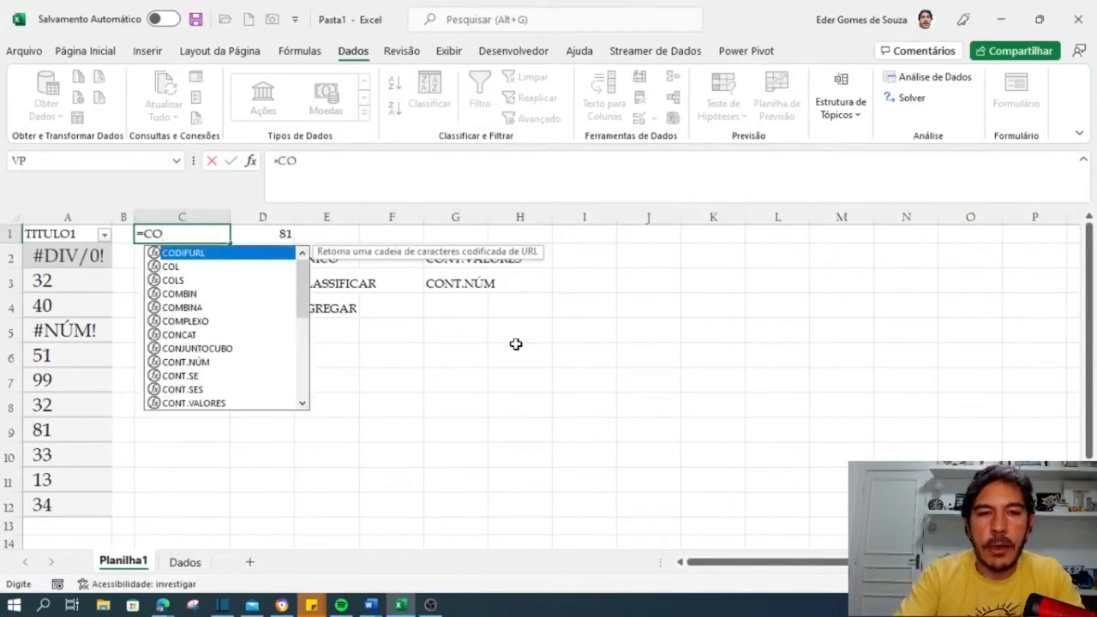
{"action": "type", "text": "N"}
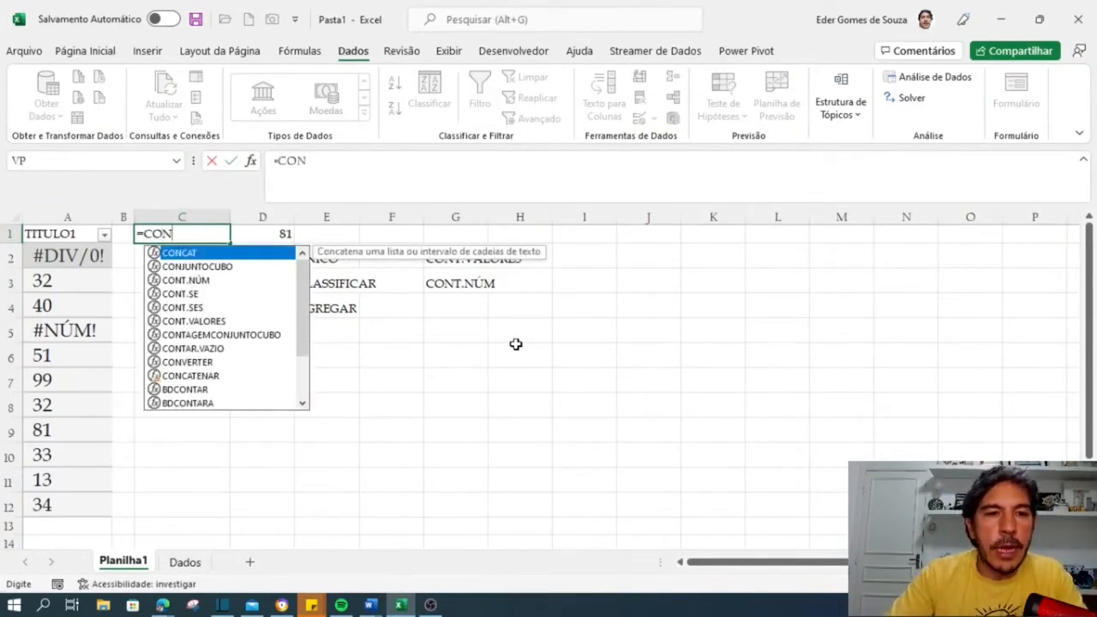
{"action": "key", "text": "Down"}
{"action": "key", "text": "Down"}
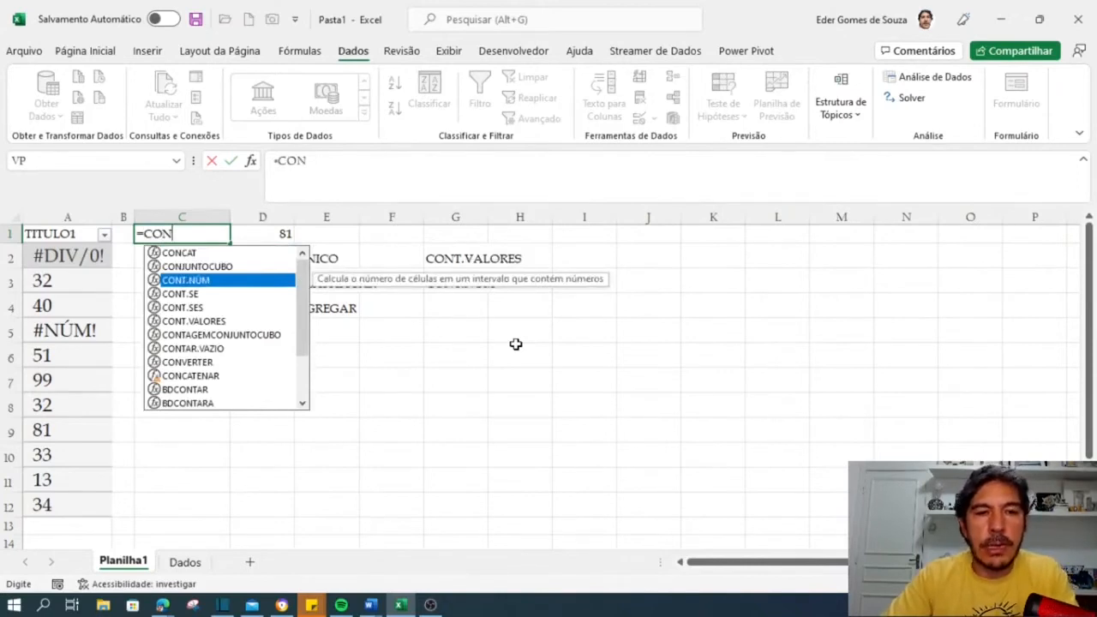
{"action": "key", "text": "Tab"}
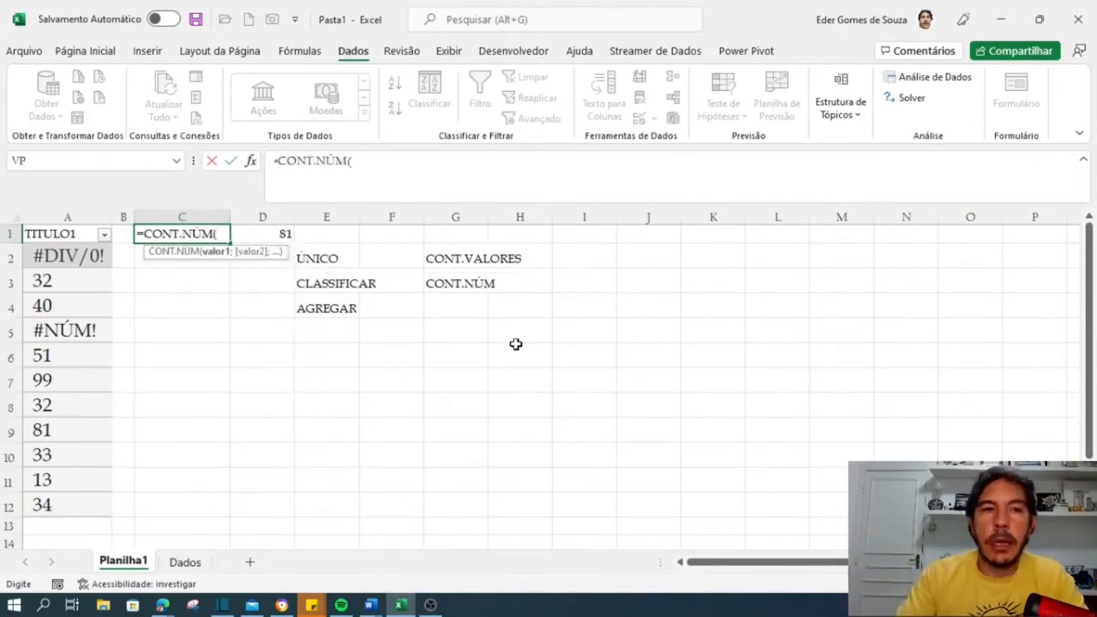
{"action": "left_click", "coordinate": [69, 259]}
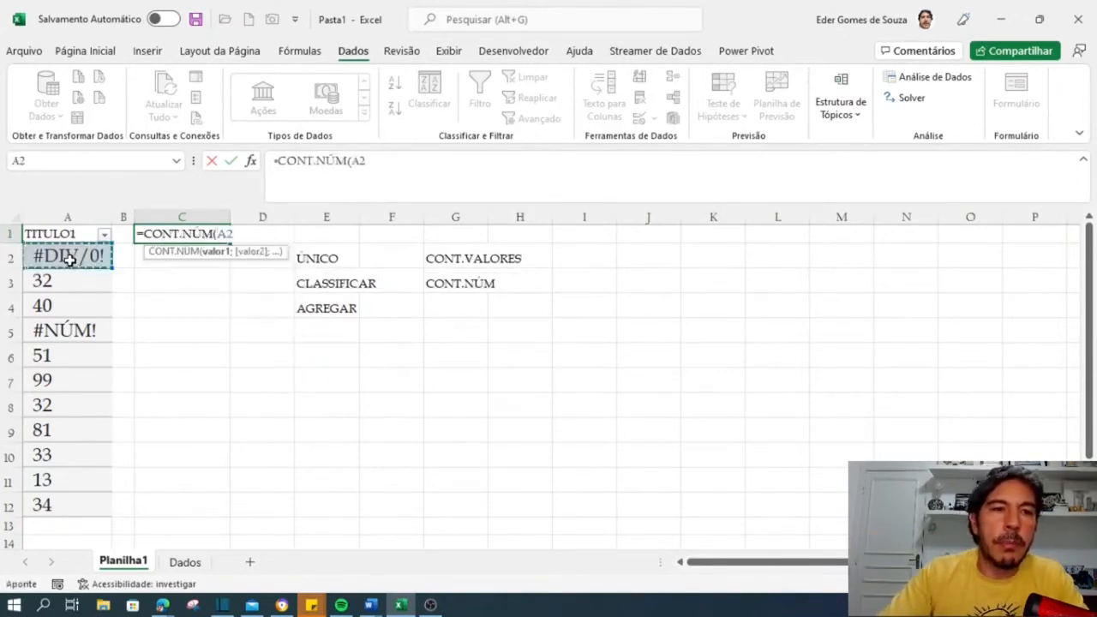
{"action": "left_click_drag", "start_coordinate": [69, 259], "coordinate": [77, 504]}
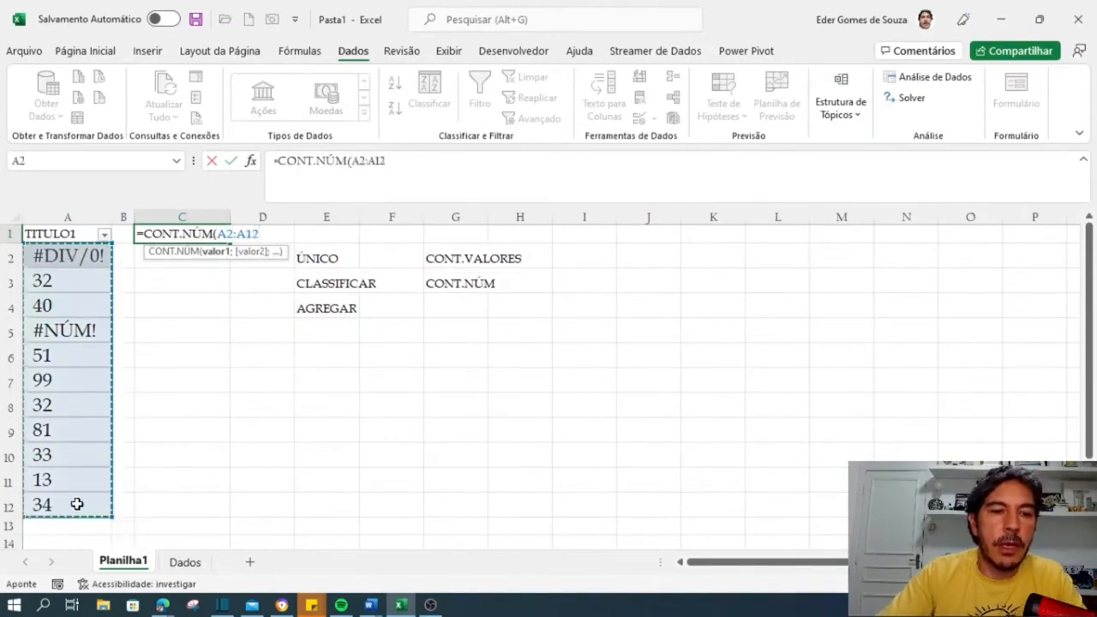
{"action": "type", "text": ")"}
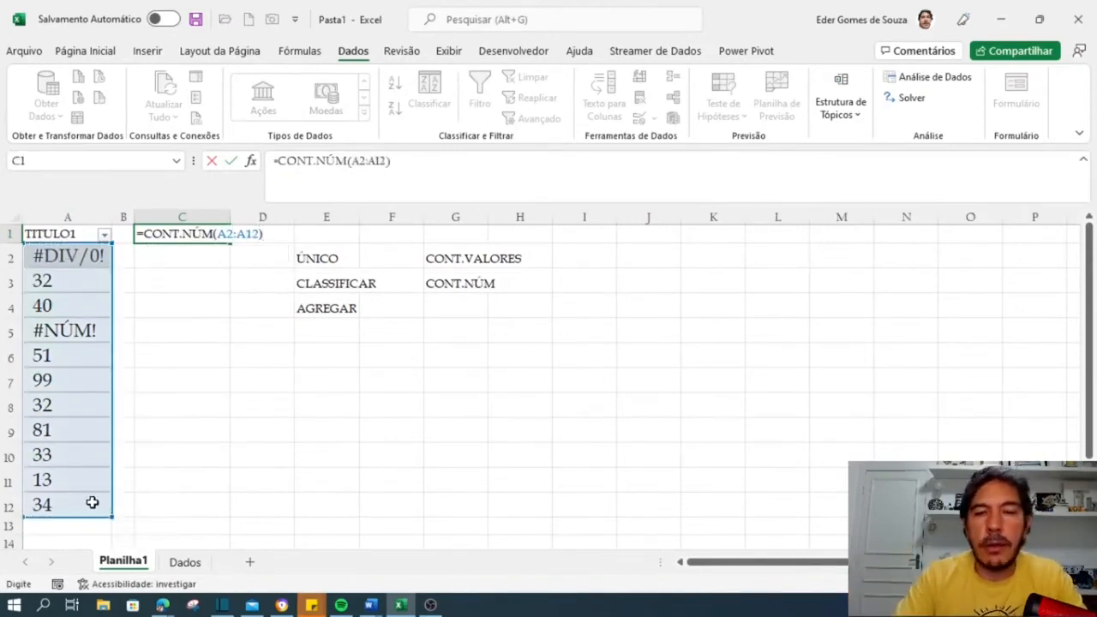
{"action": "key", "text": "Return"}
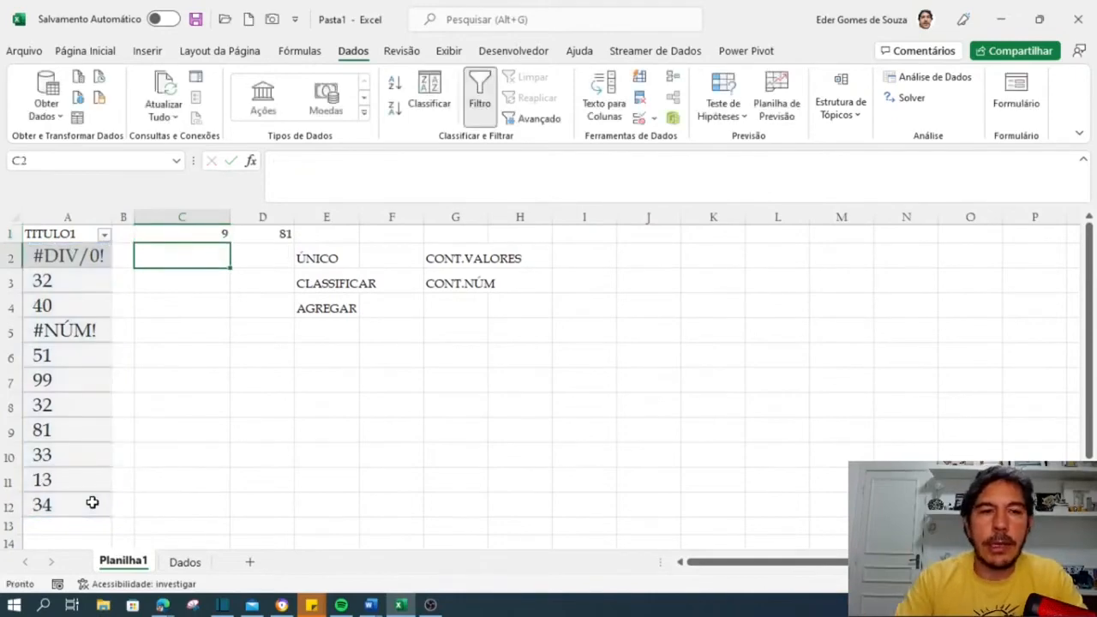
Step: Check the CONT.NÚM result in cell C1 against the error cells A2 and A5 of the list
{"action": "left_click", "coordinate": [182, 234]}
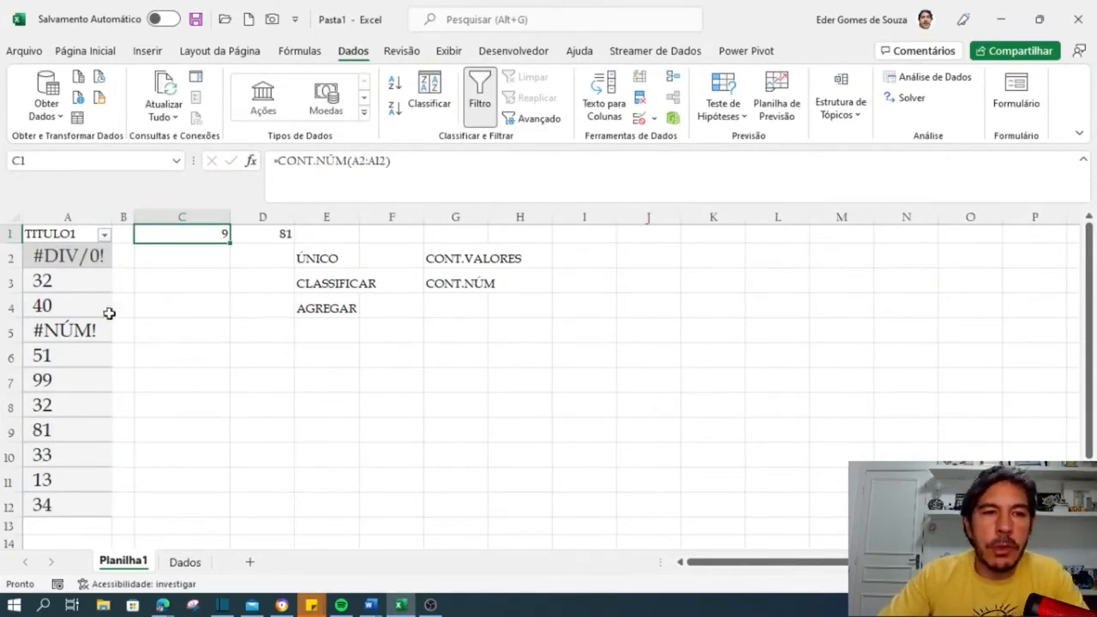
{"action": "left_click", "coordinate": [86, 256]}
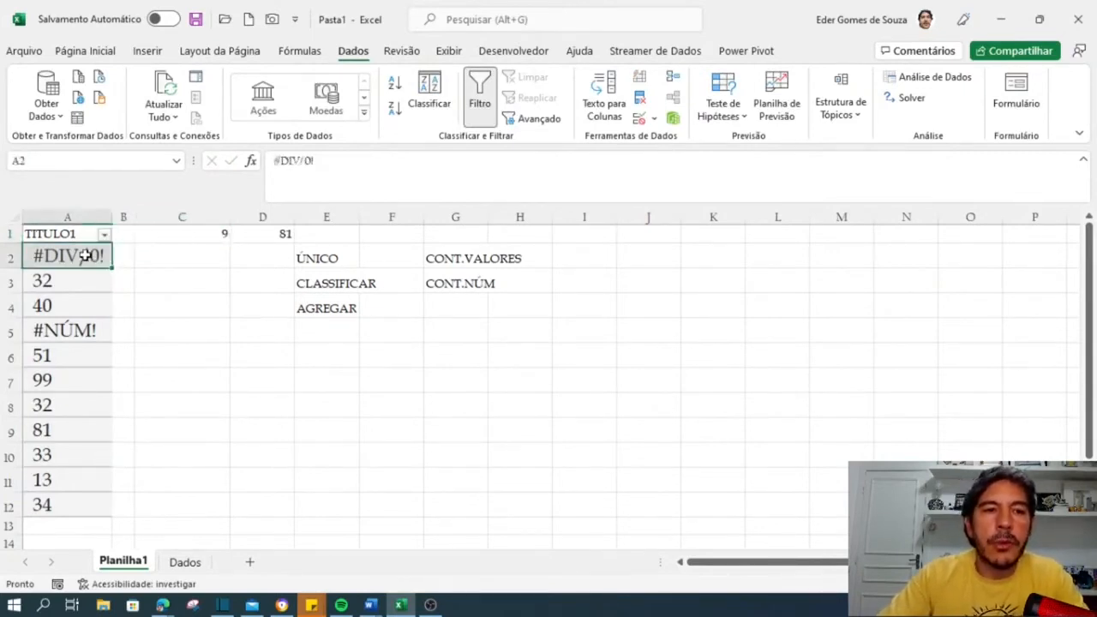
{"action": "left_click", "coordinate": [94, 331], "text": "ctrl"}
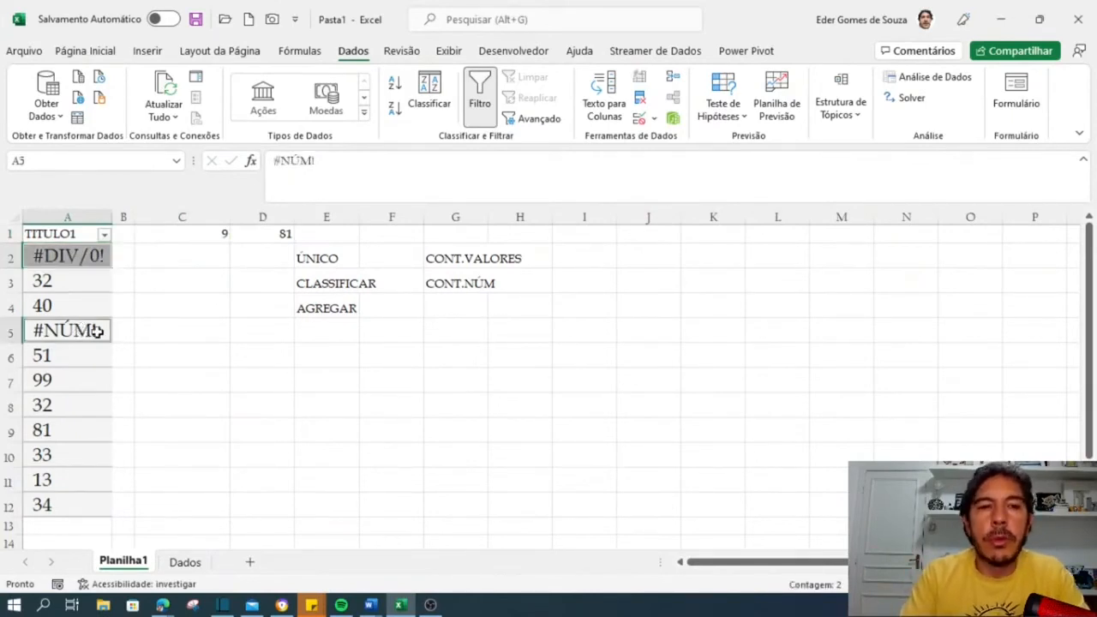
{"action": "left_click", "coordinate": [208, 246]}
{"action": "left_click", "coordinate": [204, 237]}
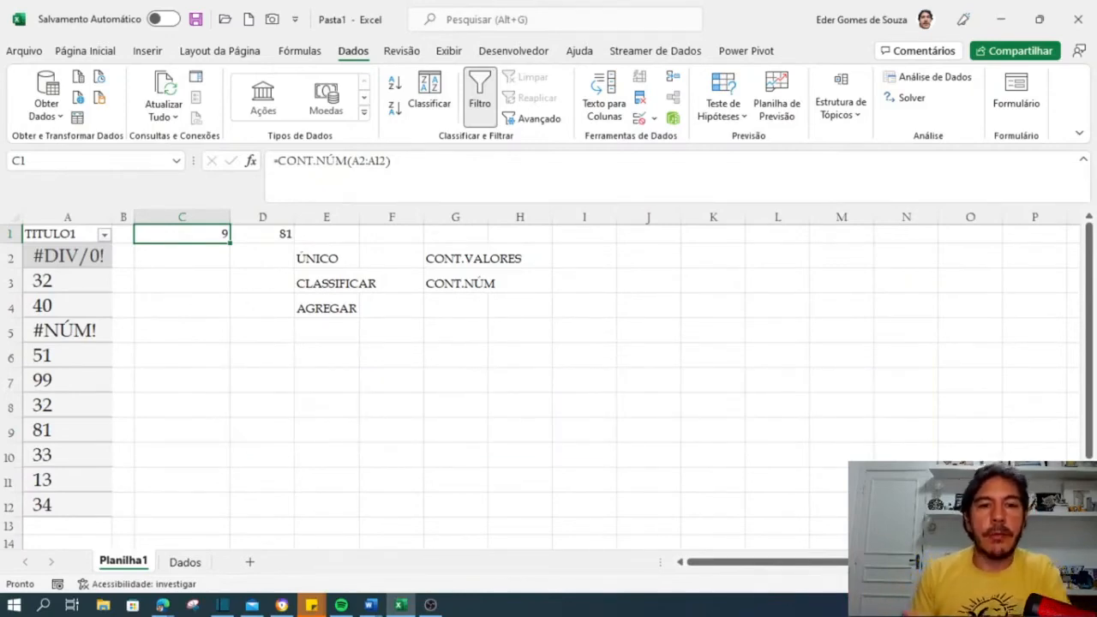
{"action": "key", "text": "alt+Tab"}
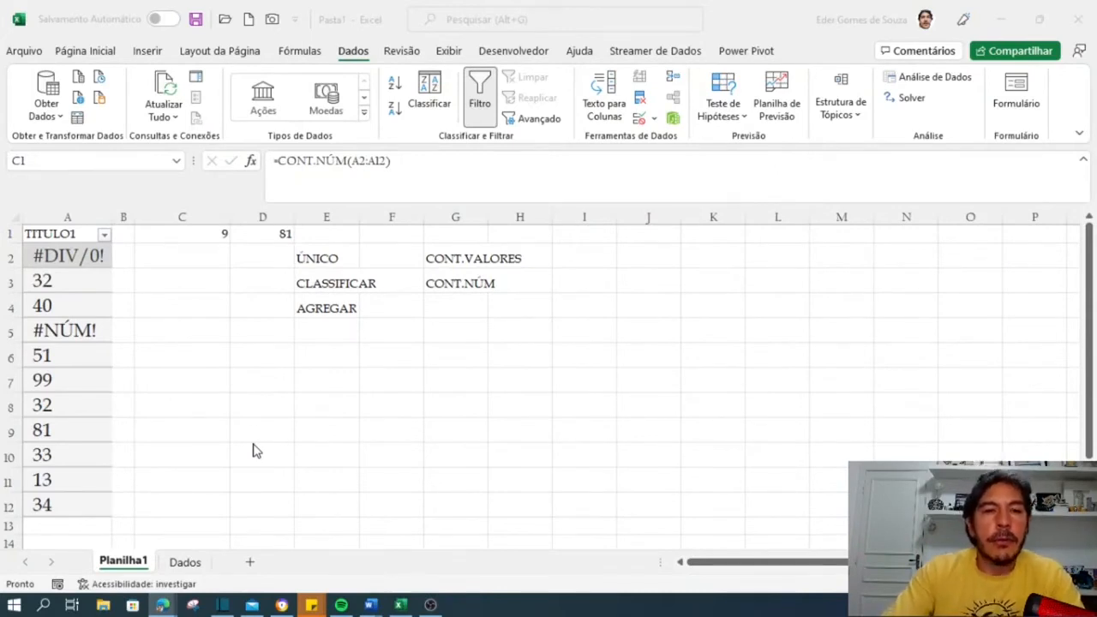
Step: Clear the contents of the range C1:H6, including the formulas and the function name notes
{"action": "left_click", "coordinate": [212, 240]}
{"action": "left_click_drag", "start_coordinate": [196, 235], "coordinate": [512, 361]}
{"action": "key", "text": "Delete"}
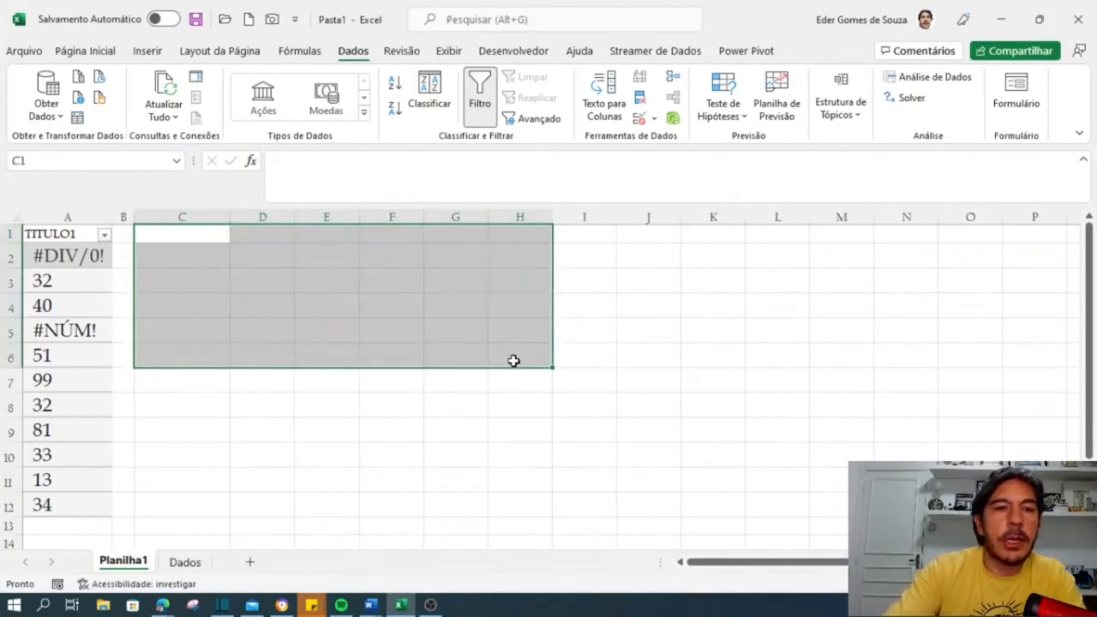
{"action": "left_click", "coordinate": [236, 287]}
Step: Begin an AGREGAR formula in cell C1 with function number 9 (SOMA) as the first argument
{"action": "left_click", "coordinate": [207, 239]}
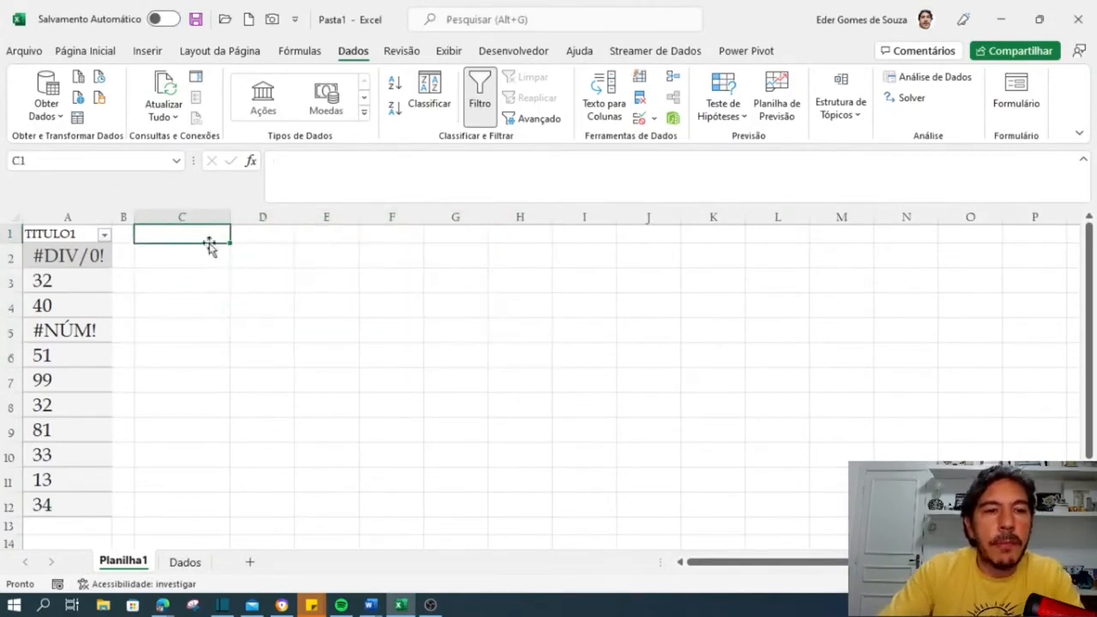
{"action": "type", "text": "="}
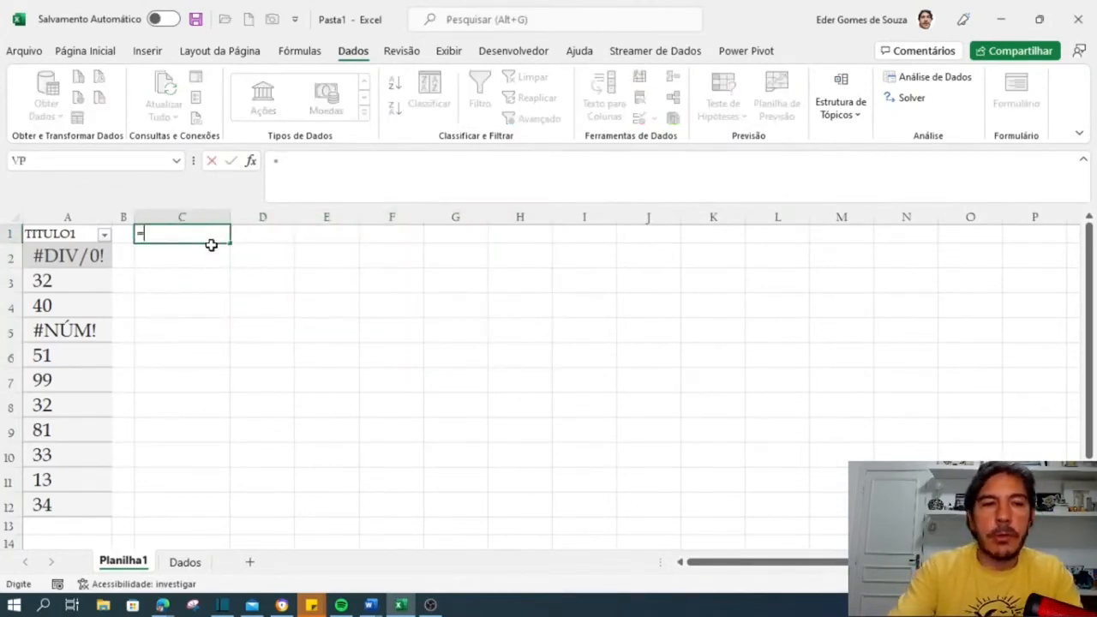
{"action": "type", "text": "AGREG"}
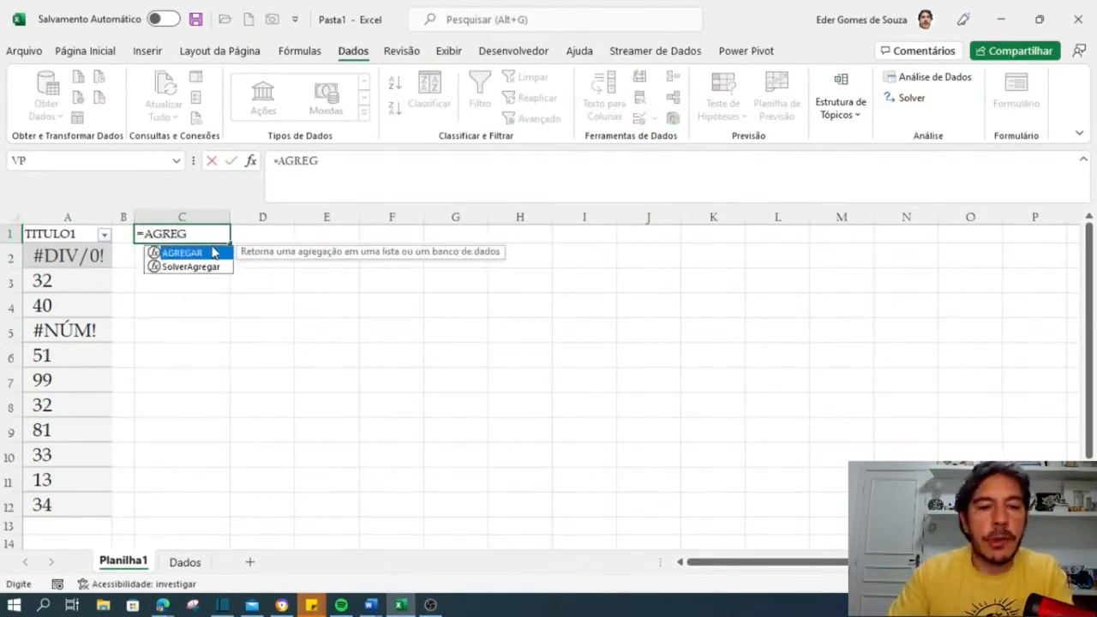
{"action": "double_click", "coordinate": [214, 252]}
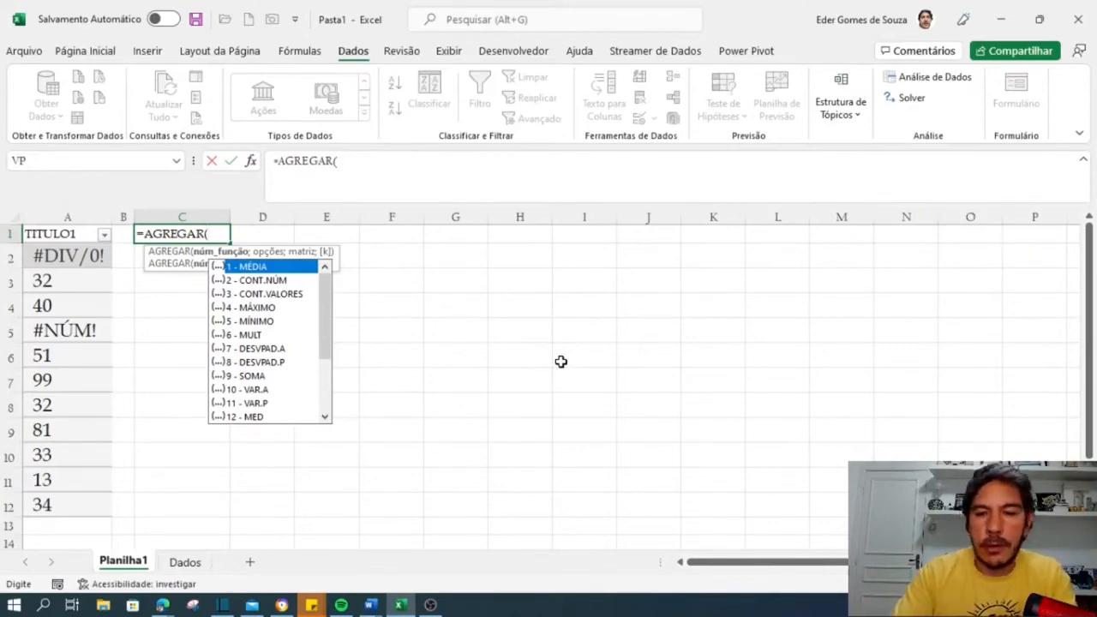
{"action": "key", "text": "Down"}
{"action": "key", "text": "Down"}
{"action": "key", "text": "Down"}
{"action": "key", "text": "Down"}
{"action": "key", "text": "Down"}
{"action": "key", "text": "Down"}
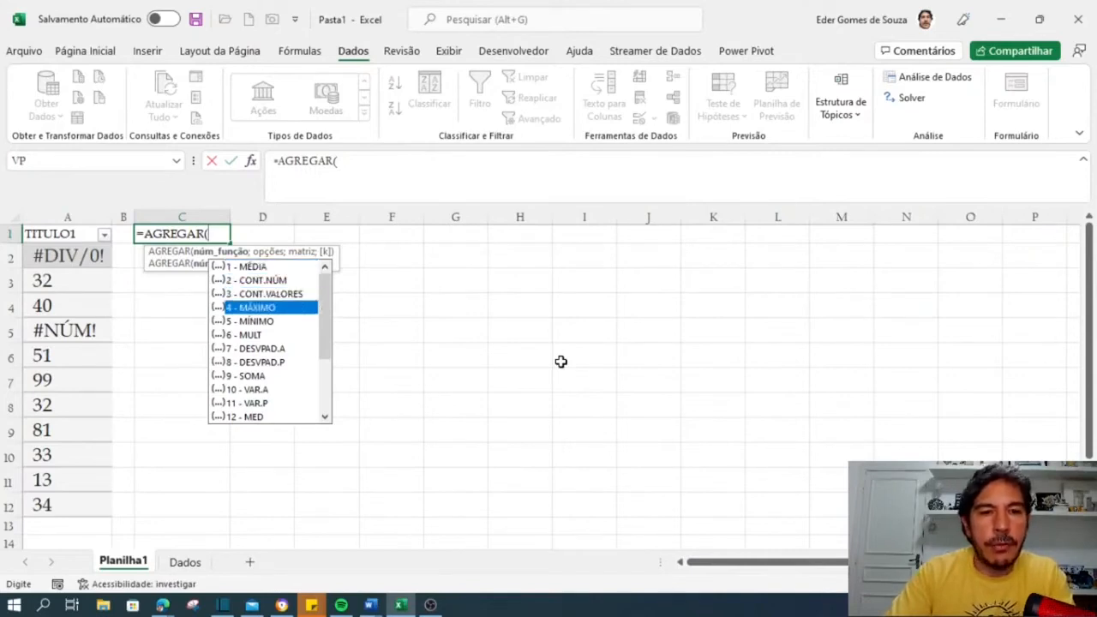
{"action": "key", "text": "Down"}
{"action": "key", "text": "Down"}
{"action": "key", "text": "Tab"}
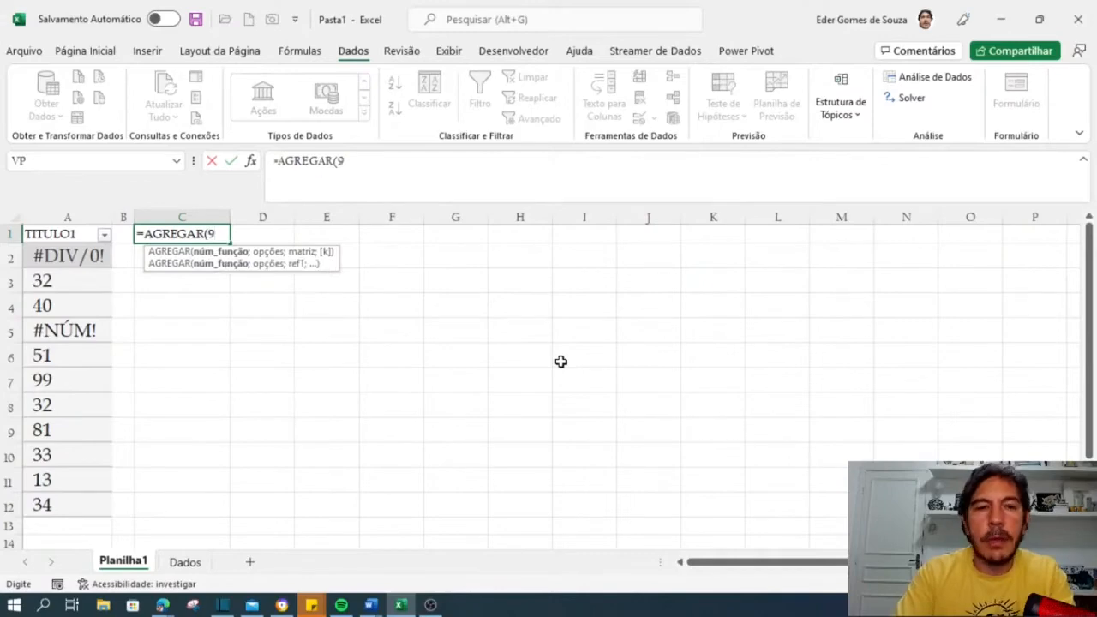
Step: Add option 6 (Ignorar valores de erro) as the second argument of the AGREGAR formula
{"action": "type", "text": ";"}
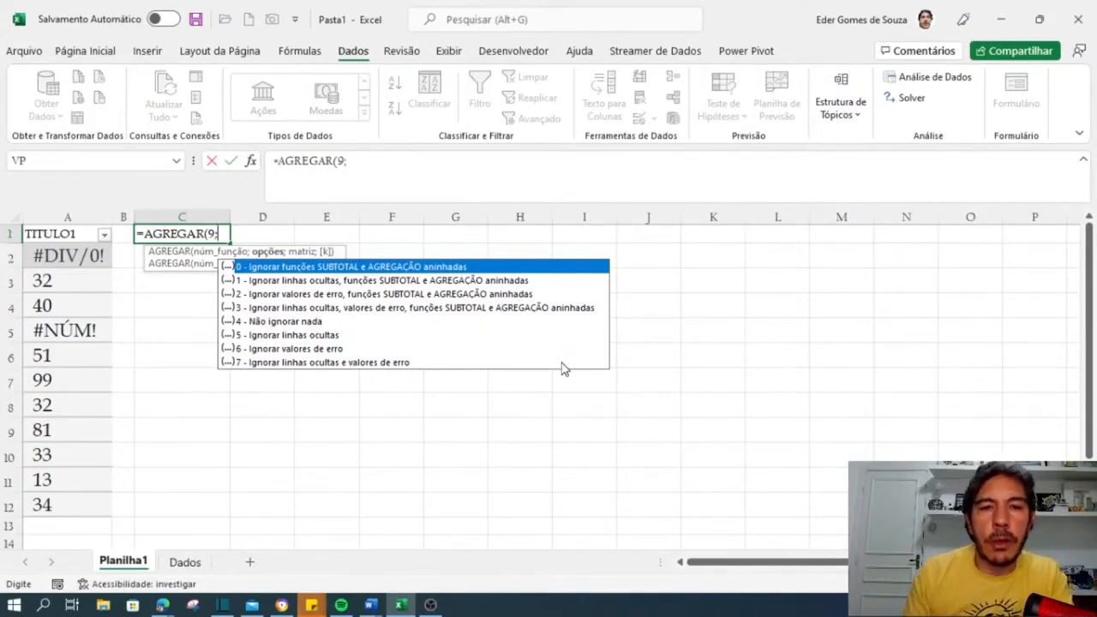
{"action": "key", "text": "Down"}
{"action": "key", "text": "Down"}
{"action": "key", "text": "Down"}
{"action": "key", "text": "Down"}
{"action": "key", "text": "Down"}
{"action": "key", "text": "Down"}
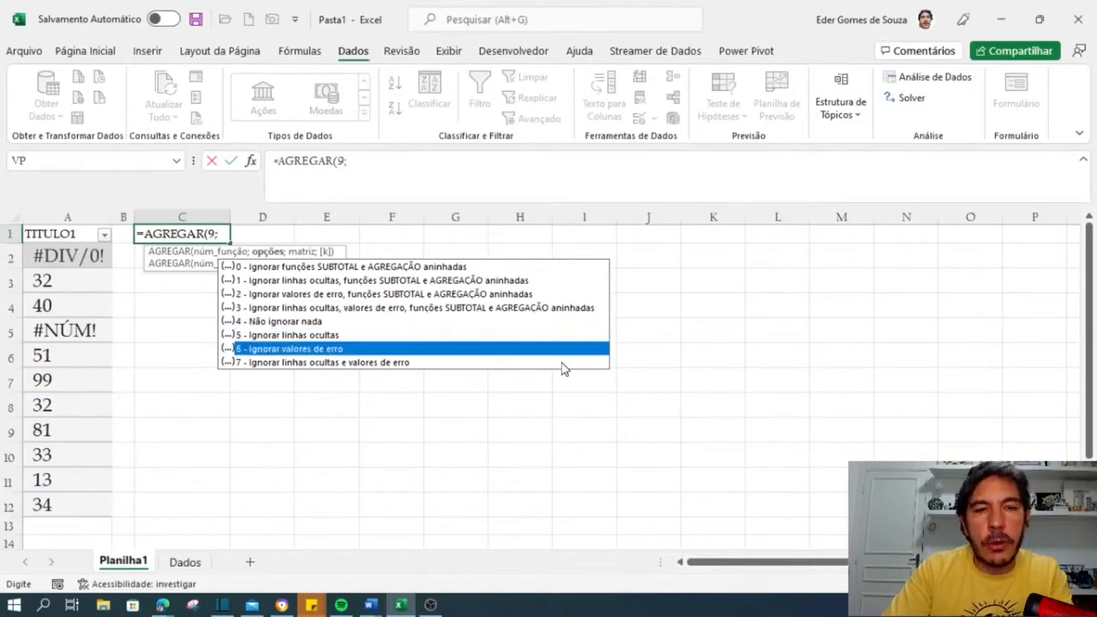
{"action": "key", "text": "Tab"}
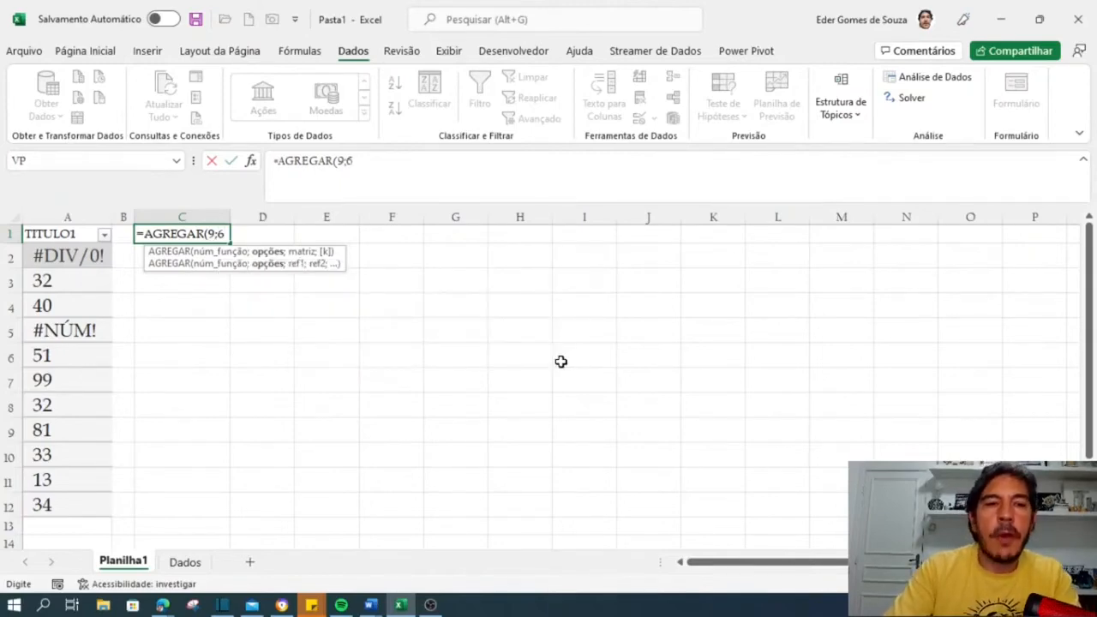
Step: Complete the formula in cell C1 with the list range, giving =AGREGAR(9;6;A2:A12)
{"action": "type", "text": ";"}
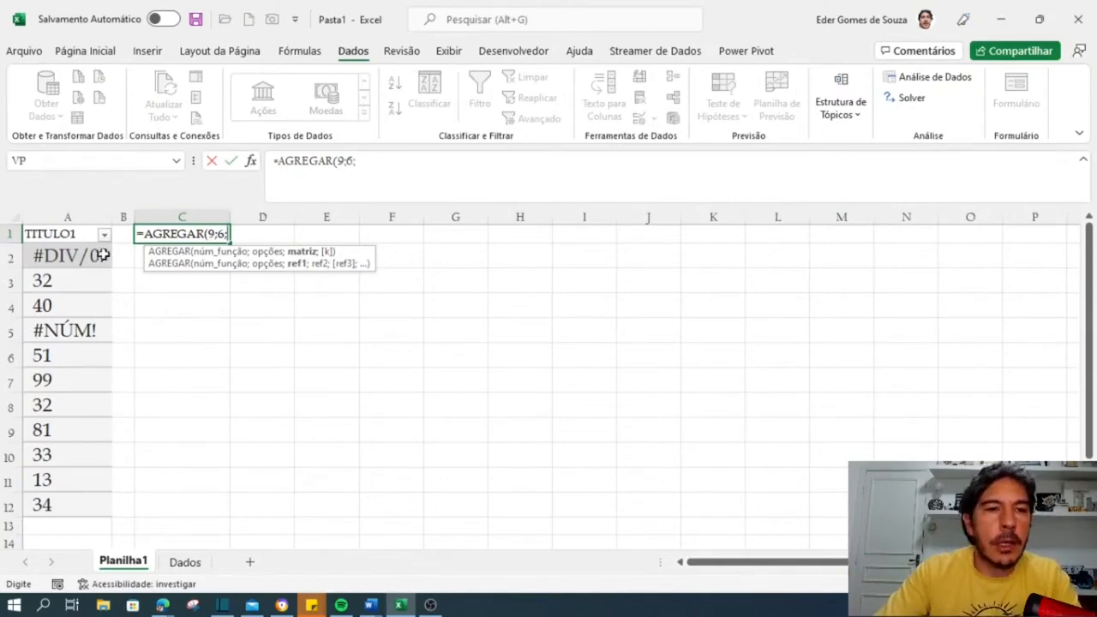
{"action": "mouse_move", "coordinate": [71, 255]}
{"action": "left_mouse_down"}
{"action": "mouse_move", "coordinate": [68, 299]}
{"action": "mouse_move", "coordinate": [4, 384]}
{"action": "mouse_move", "coordinate": [42, 497]}
{"action": "left_mouse_up"}
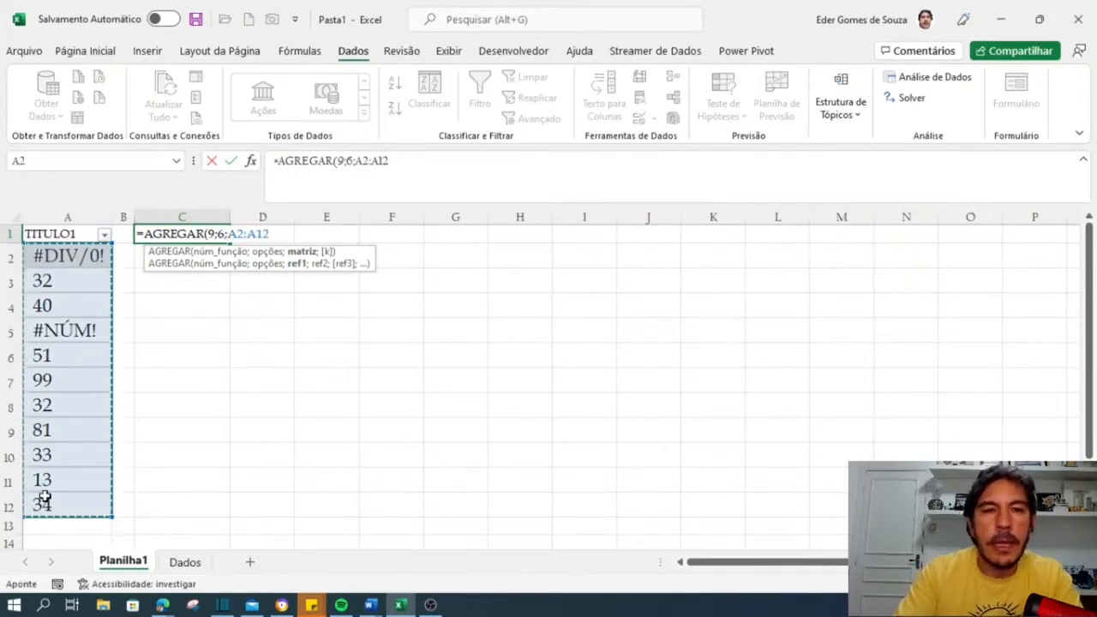
{"action": "type", "text": ";"}
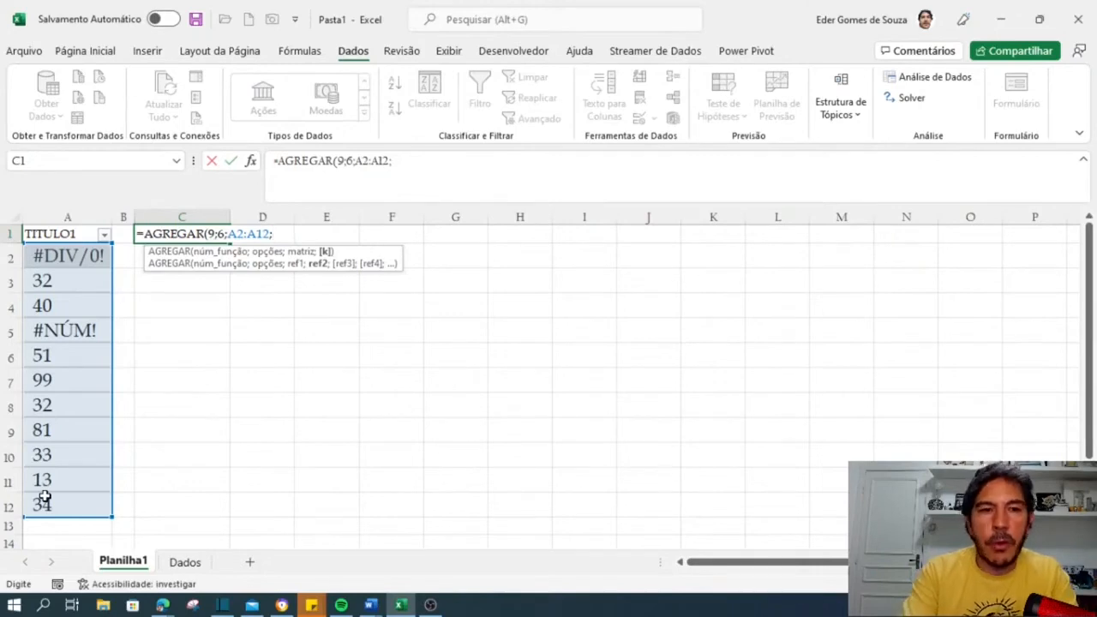
{"action": "key", "text": "BackSpace"}
{"action": "type", "text": ")"}
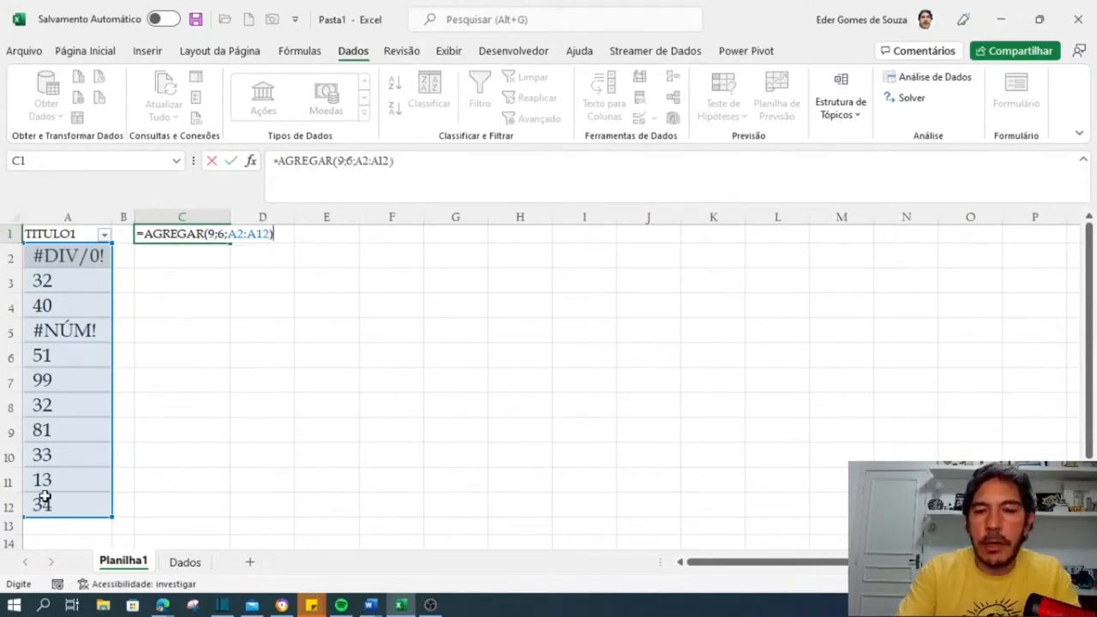
{"action": "key", "text": "Return"}
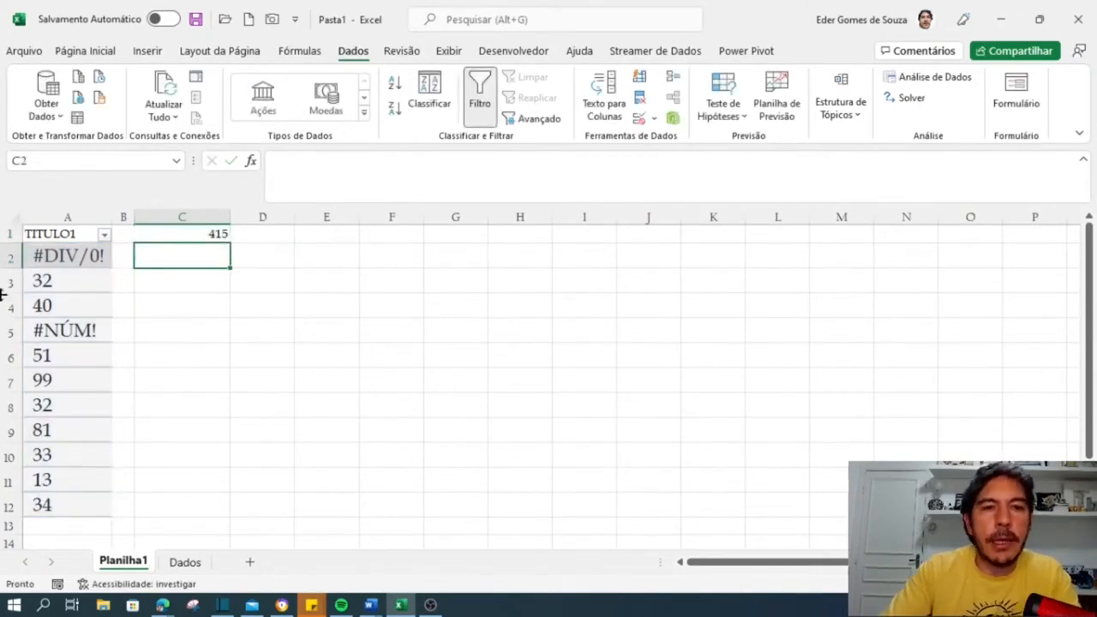
Step: Compare the AGREGAR result in cell C1 with the sum of the numeric cells A3:A4 and A6:A12
{"action": "left_click", "coordinate": [187, 234]}
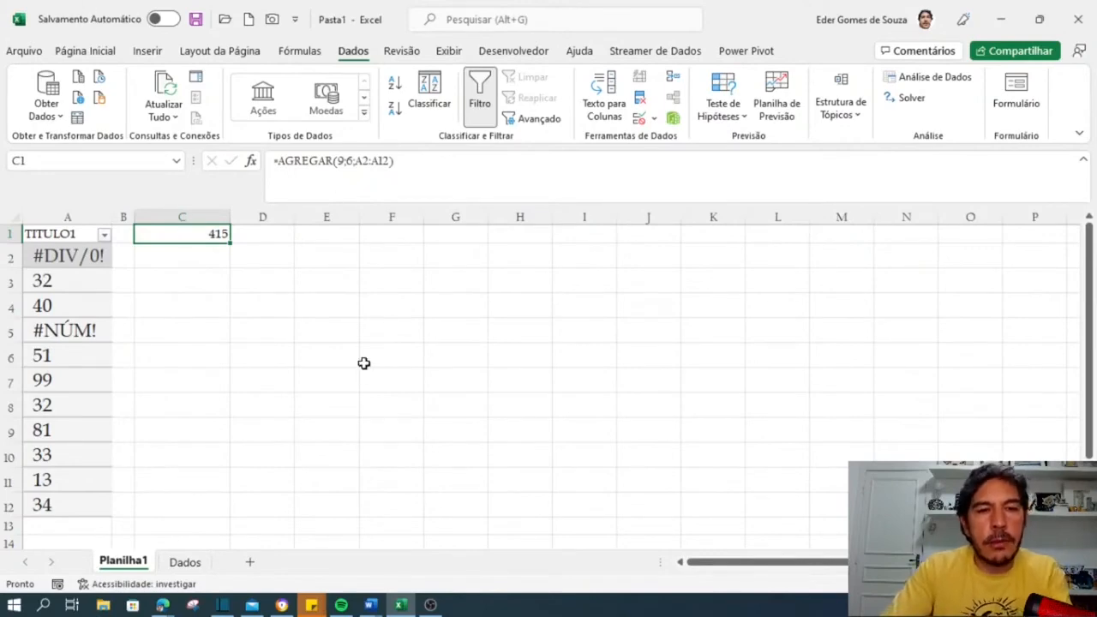
{"action": "key", "text": "ctrl+1"}
{"action": "left_click", "coordinate": [214, 248]}
{"action": "mouse_move", "coordinate": [133, 137]}
{"action": "left_mouse_down"}
{"action": "mouse_move", "coordinate": [144, 223]}
{"action": "mouse_move", "coordinate": [300, 254]}
{"action": "left_mouse_up"}
{"action": "key", "text": "Escape"}
{"action": "left_click", "coordinate": [101, 288]}
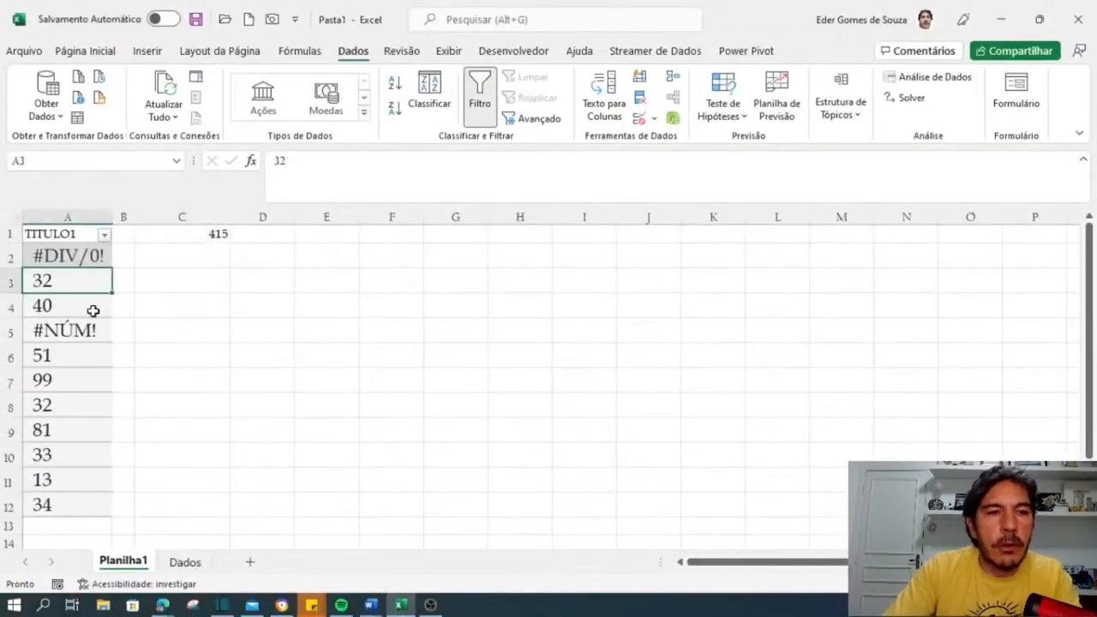
{"action": "left_click_drag", "start_coordinate": [80, 283], "coordinate": [83, 306]}
{"action": "left_click", "coordinate": [69, 352], "text": "ctrl"}
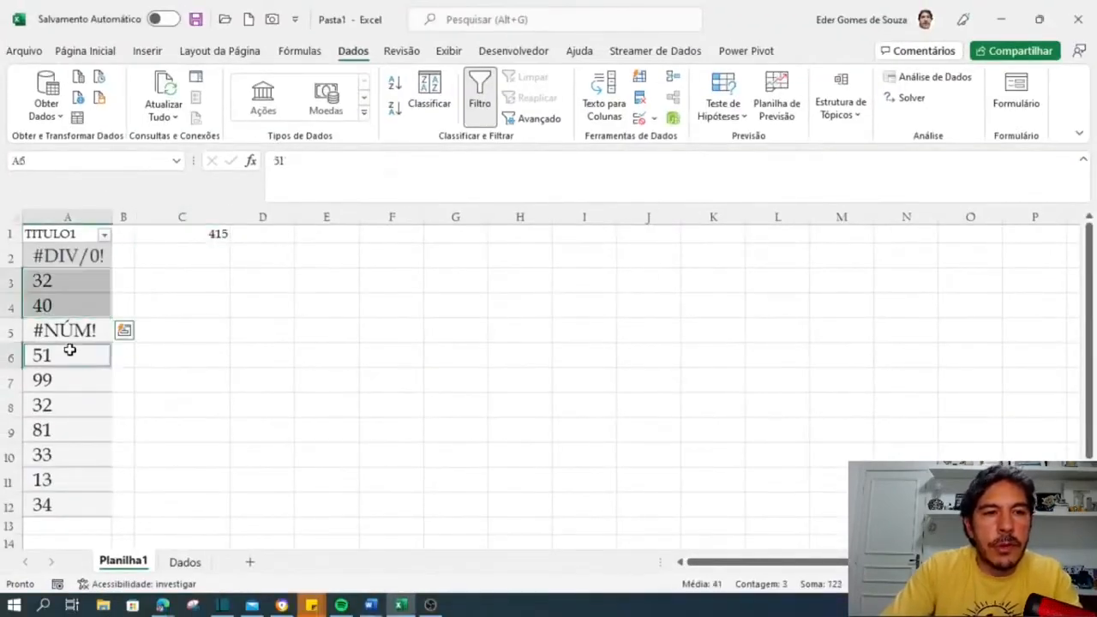
{"action": "left_click_drag", "start_coordinate": [70, 351], "coordinate": [80, 506]}
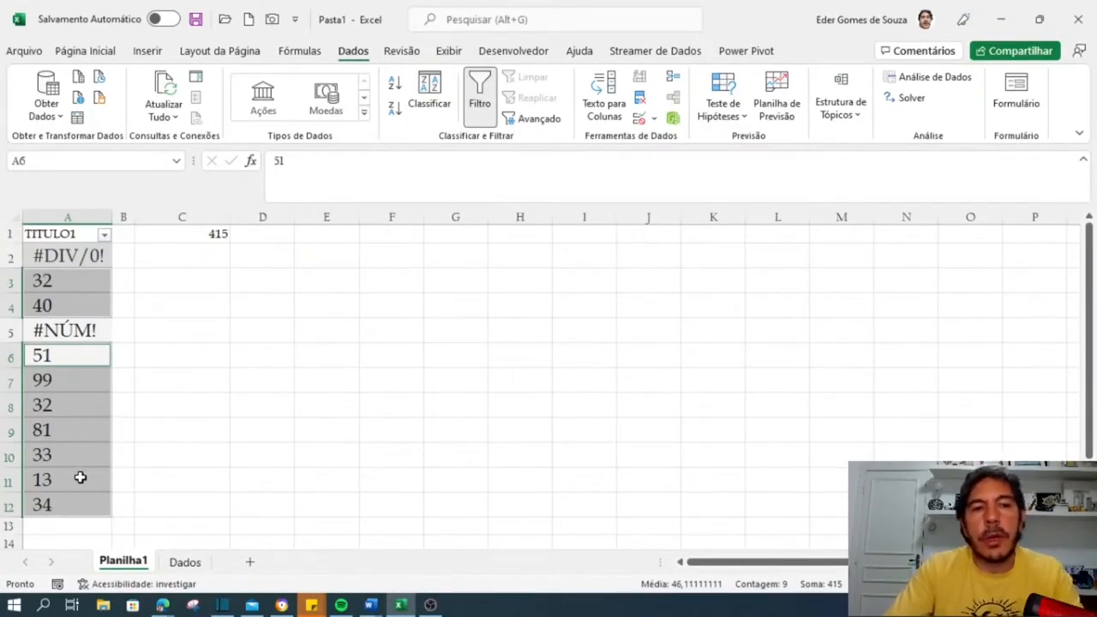
{"action": "left_click", "coordinate": [196, 281]}
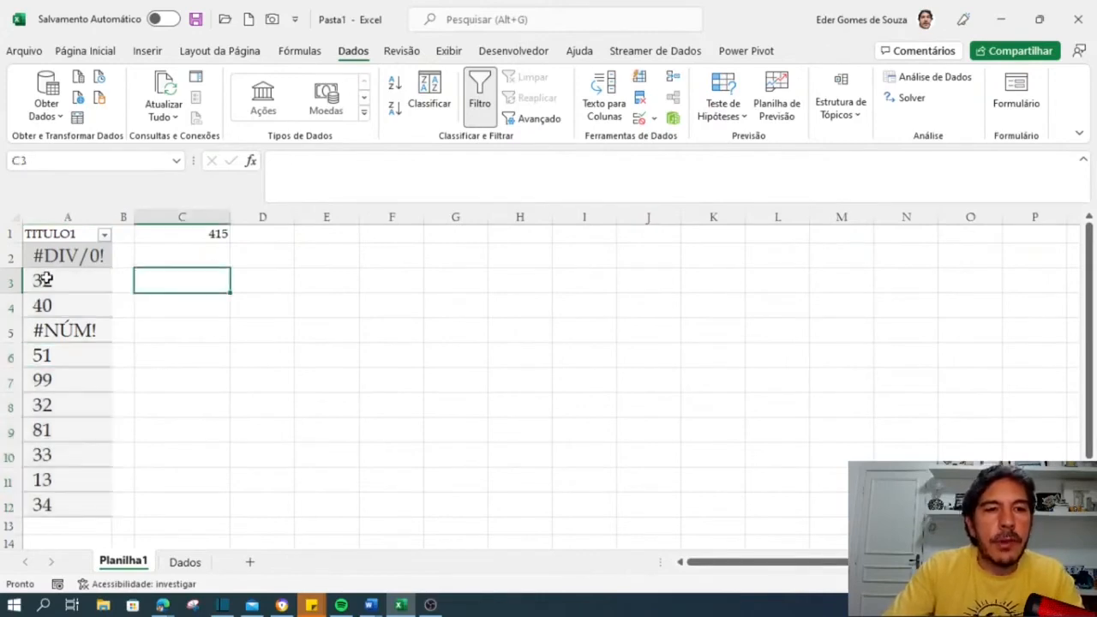
Step: Review the list in A2:A12 and its error cells A2 and A5
{"action": "left_click_drag", "start_coordinate": [62, 261], "coordinate": [74, 505]}
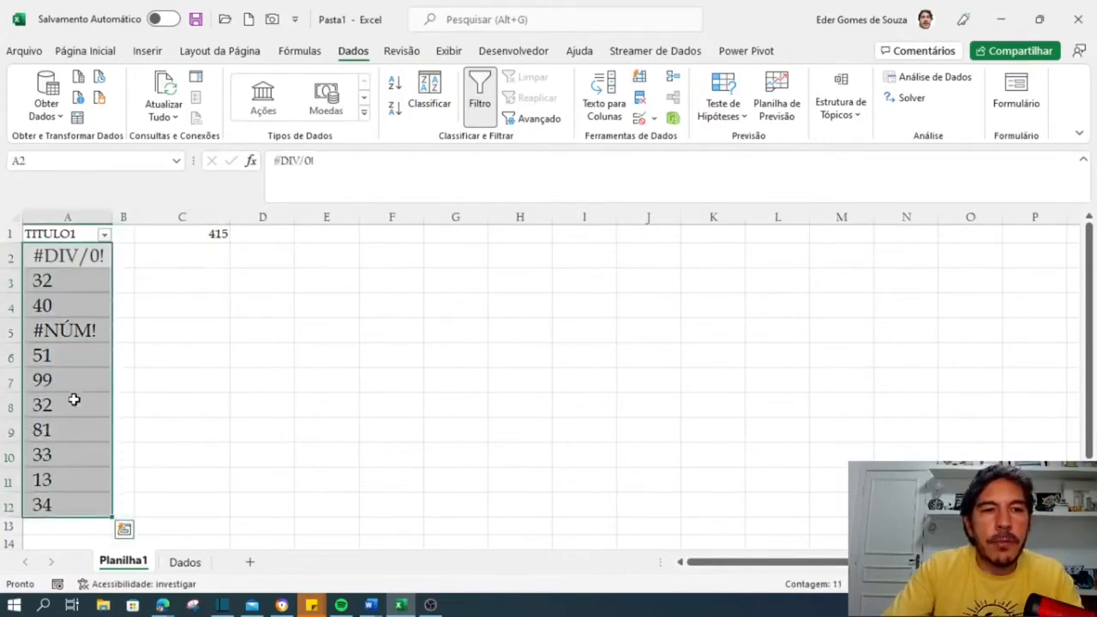
{"action": "left_click", "coordinate": [81, 266]}
{"action": "left_click", "coordinate": [81, 328]}
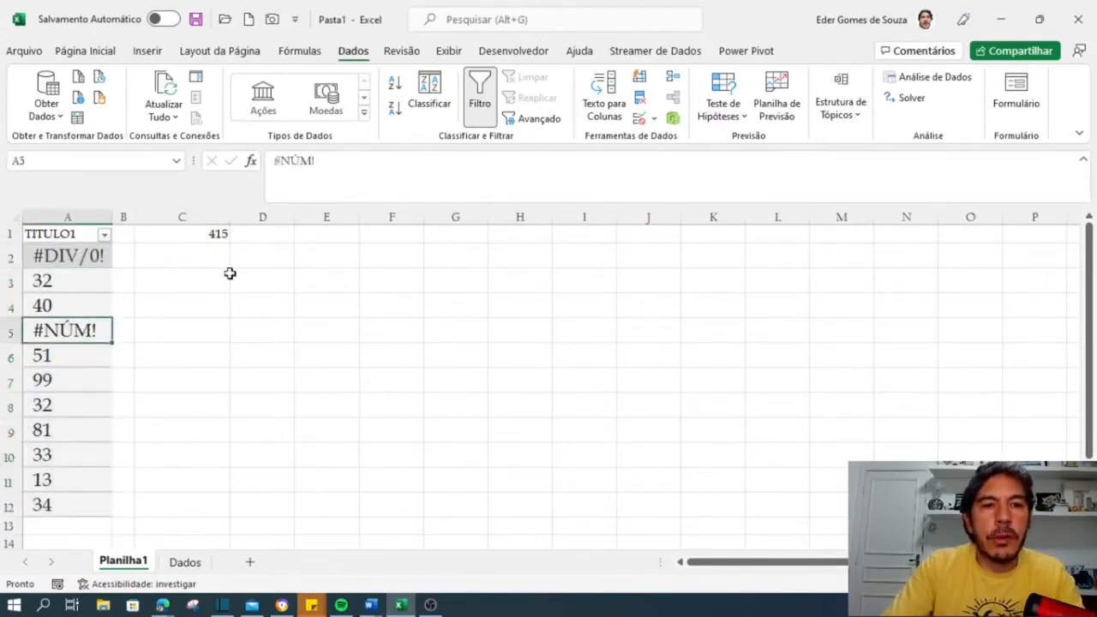
Step: Clear the AGREGAR sum from cell C1 and begin a new AGREGAR formula there
{"action": "left_click", "coordinate": [209, 231]}
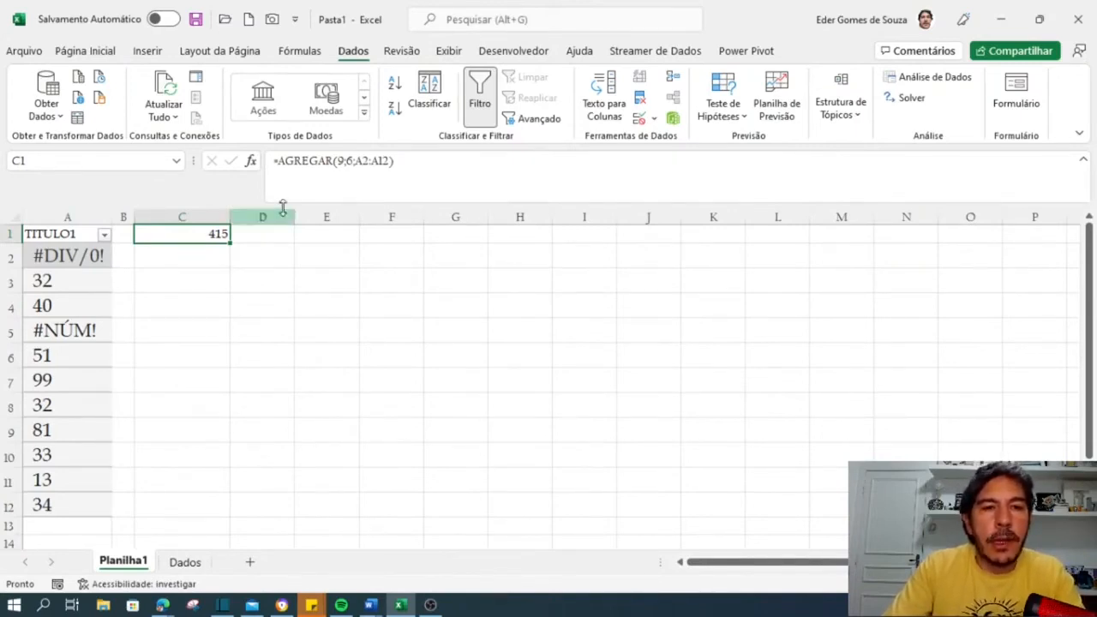
{"action": "key", "text": "Delete"}
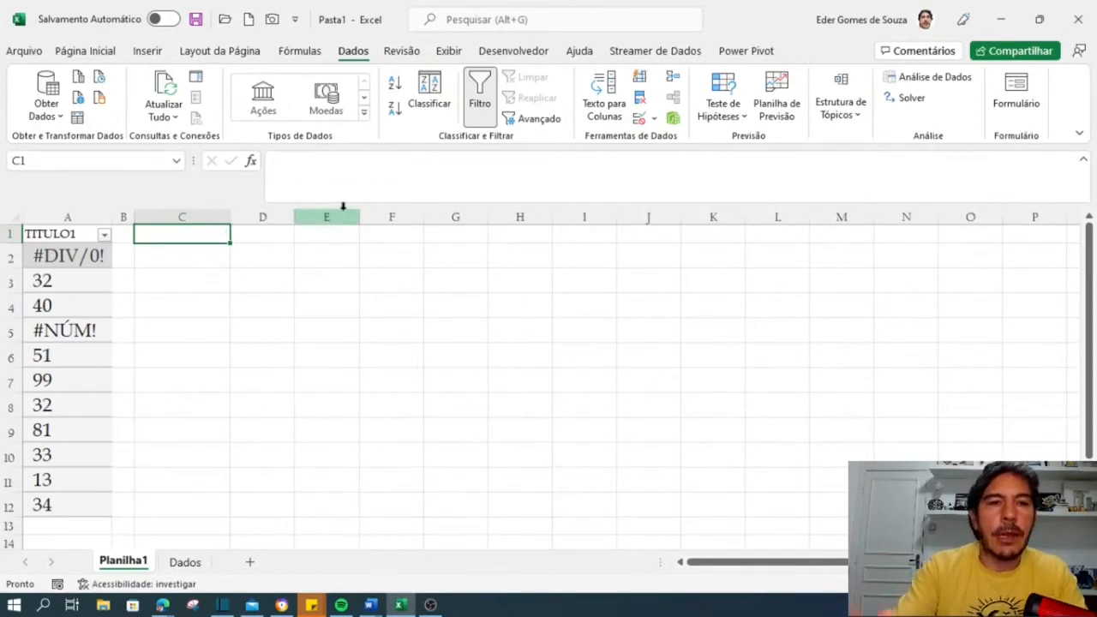
{"action": "type", "text": "="}
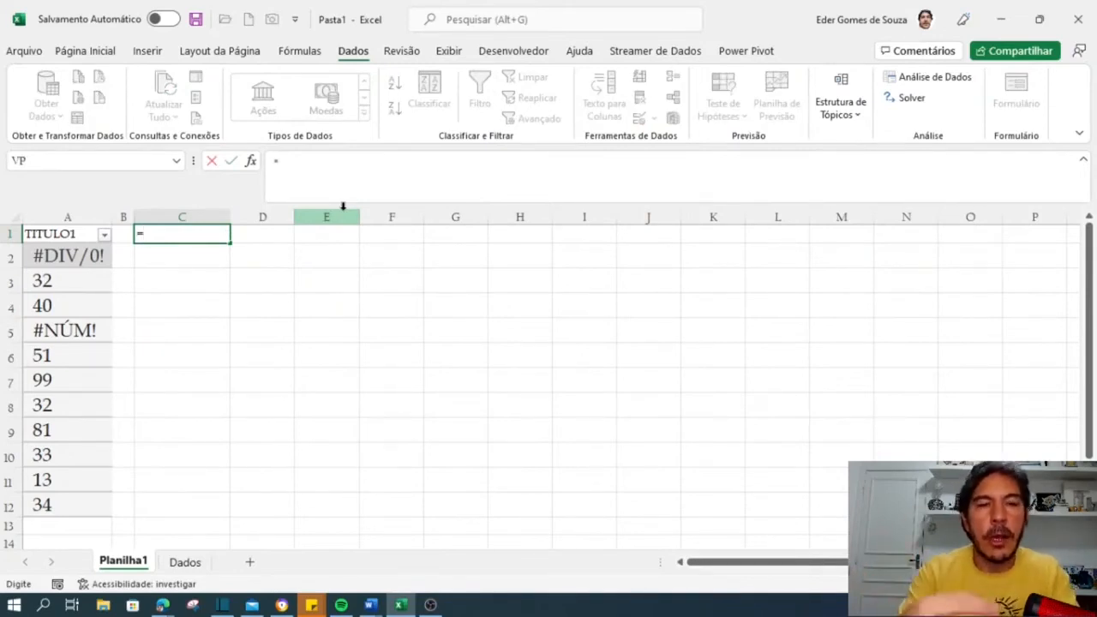
{"action": "type", "text": "AGRE"}
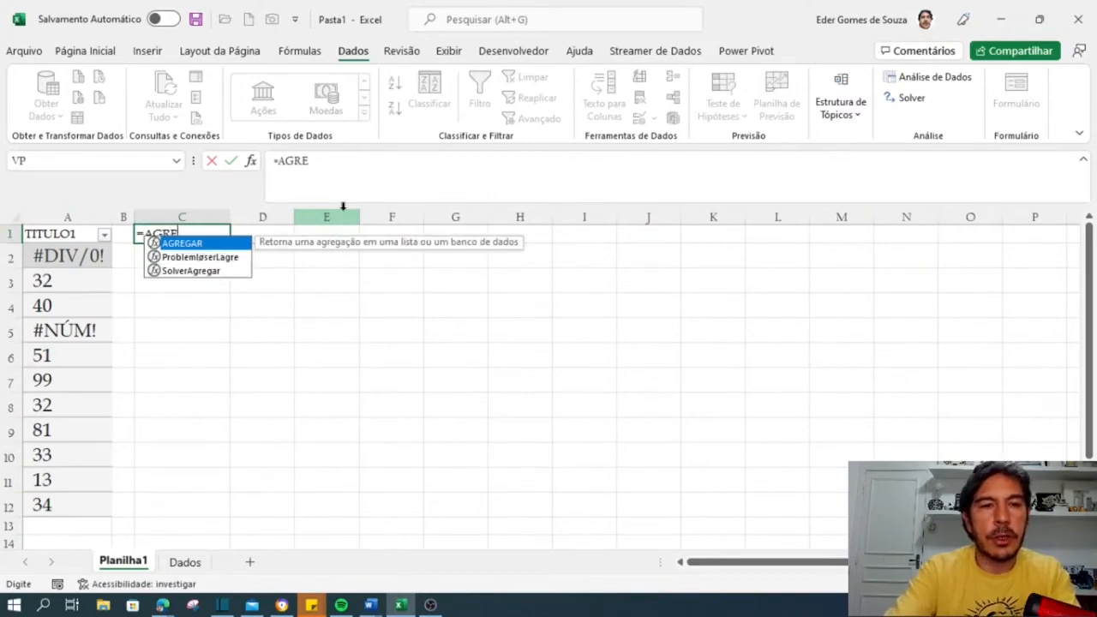
{"action": "key", "text": "Tab"}
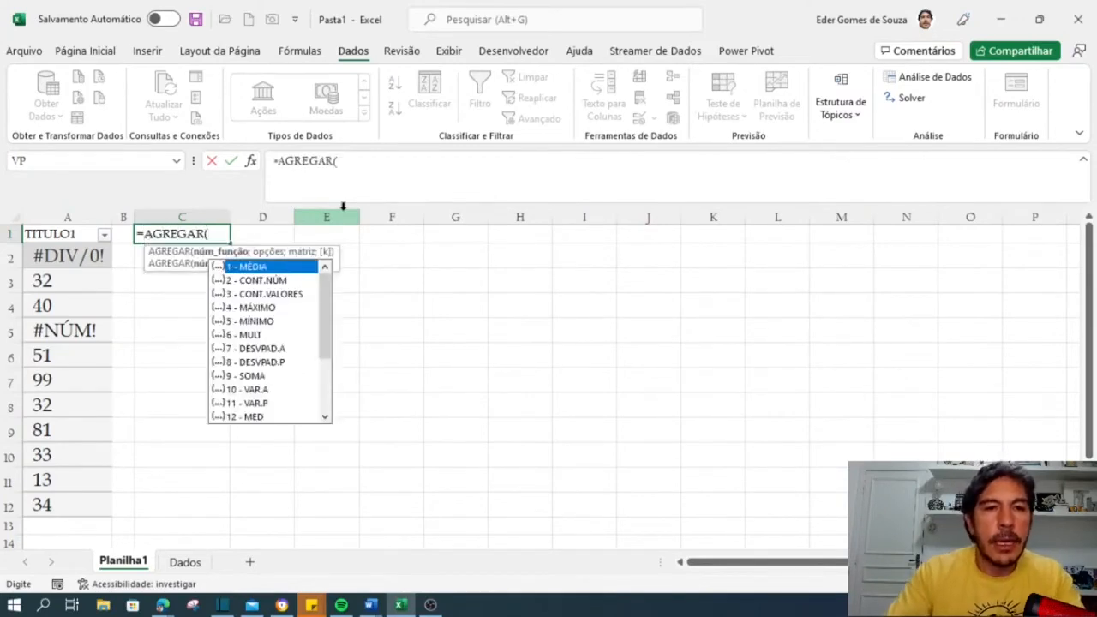
{"action": "left_click", "coordinate": [255, 375]}
{"action": "double_click", "coordinate": [254, 375]}
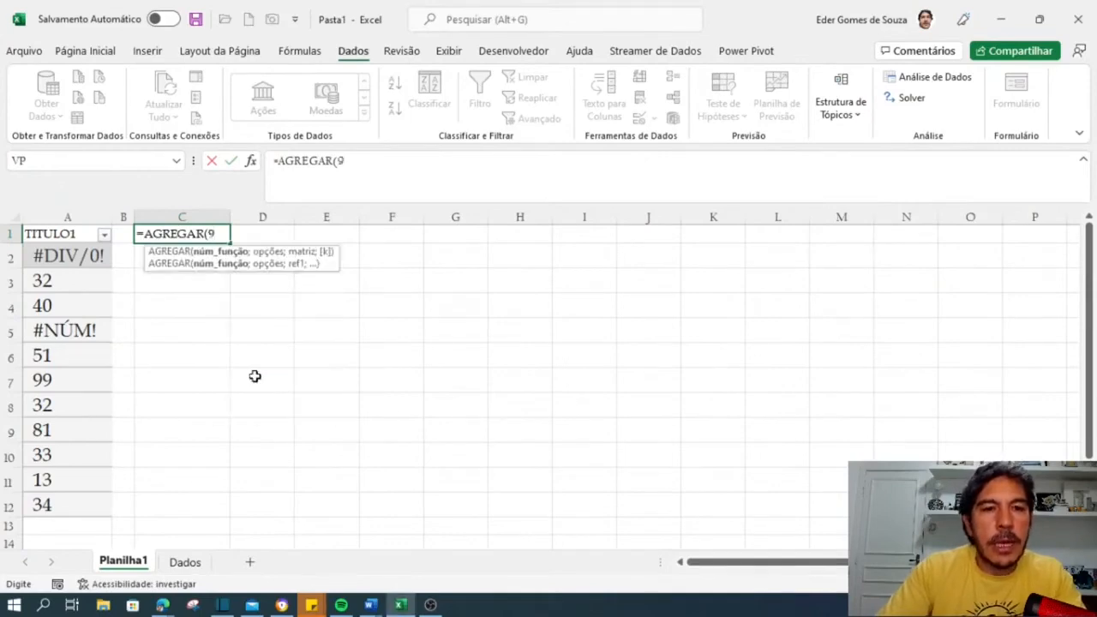
{"action": "type", "text": ";"}
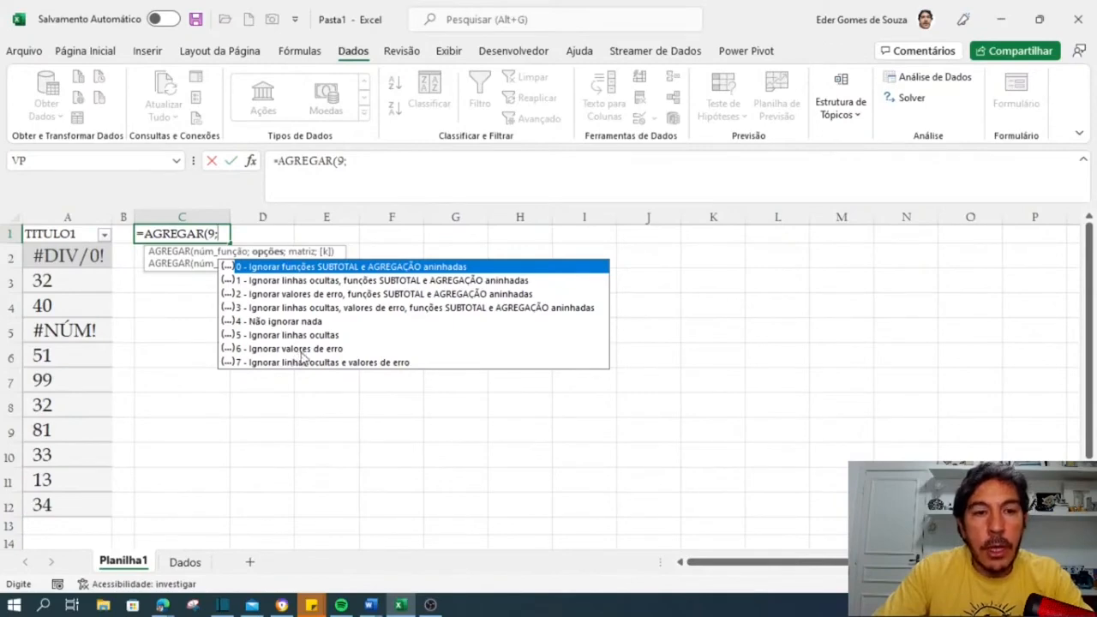
{"action": "key", "text": "BackSpace"}
{"action": "key", "text": "BackSpace"}
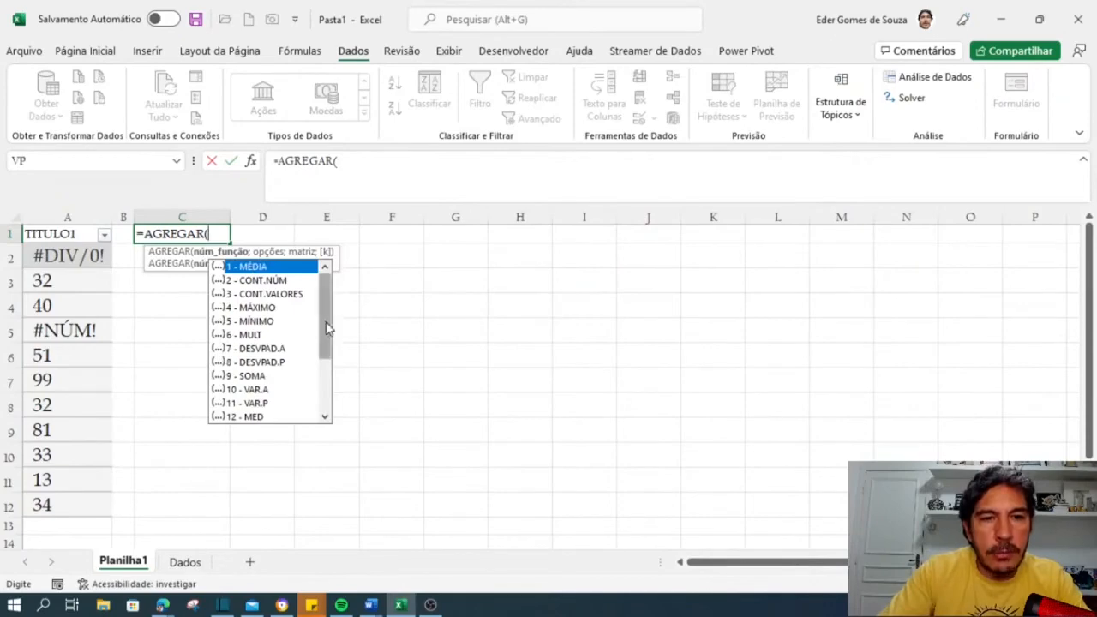
Step: Set the AGREGAR arguments to function 5 (MÍNIMO) and option 6 (Ignorar valores de erro)
{"action": "left_click", "coordinate": [261, 323]}
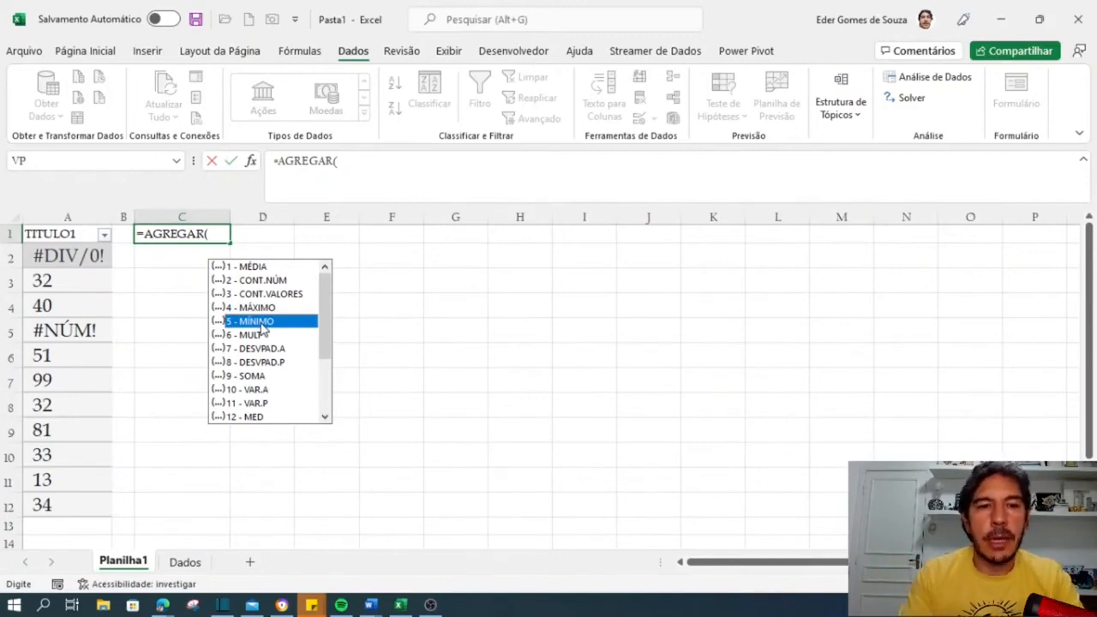
{"action": "double_click", "coordinate": [257, 320]}
{"action": "type", "text": ";"}
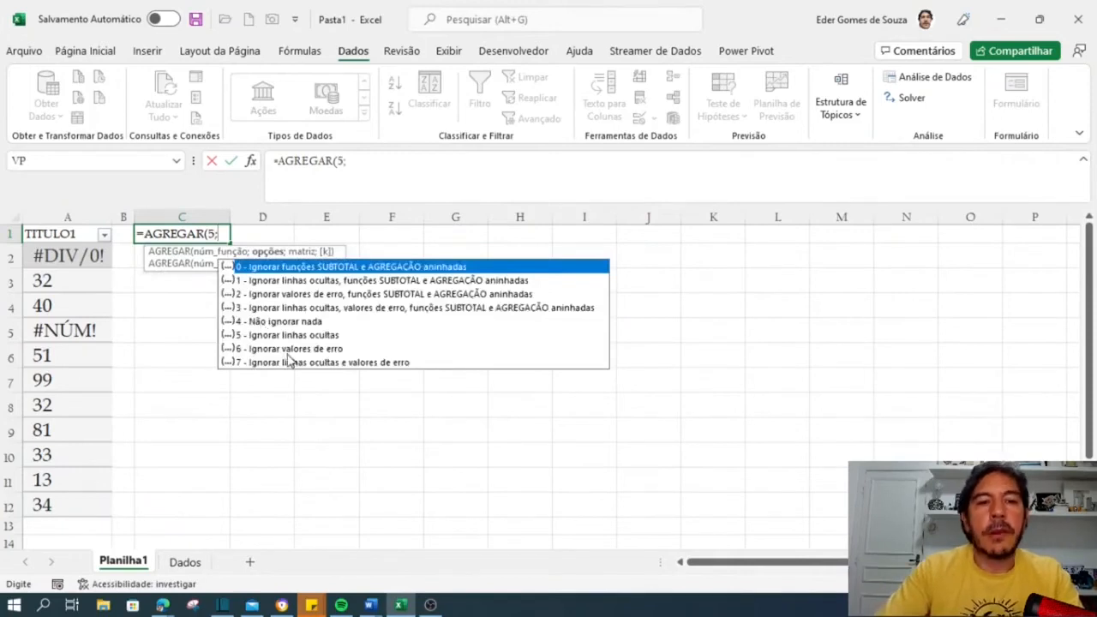
{"action": "double_click", "coordinate": [289, 349]}
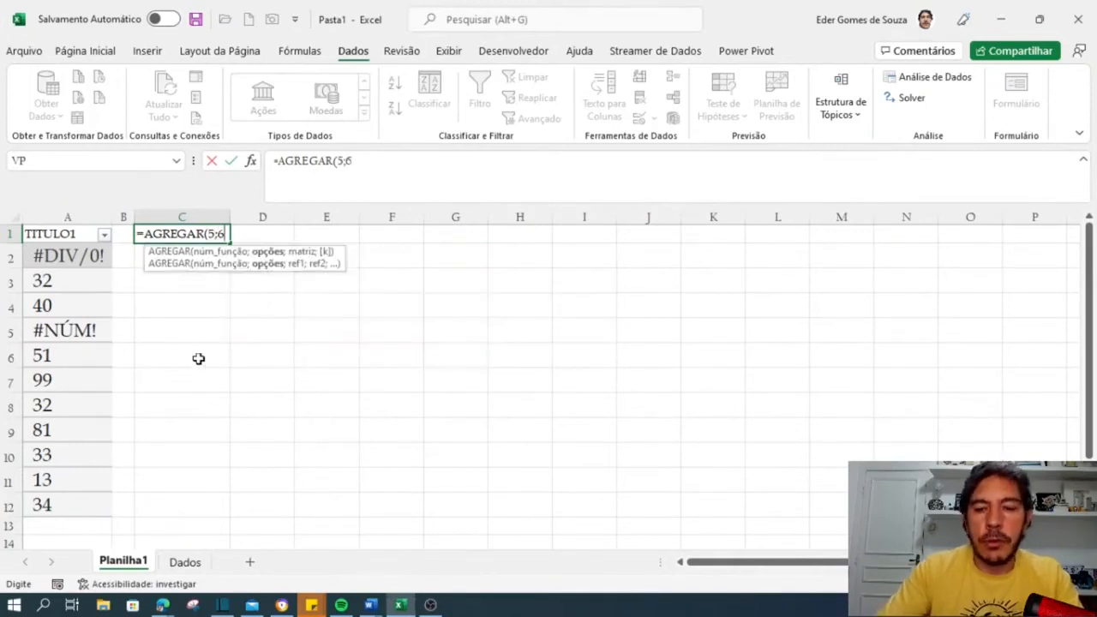
{"action": "type", "text": ";"}
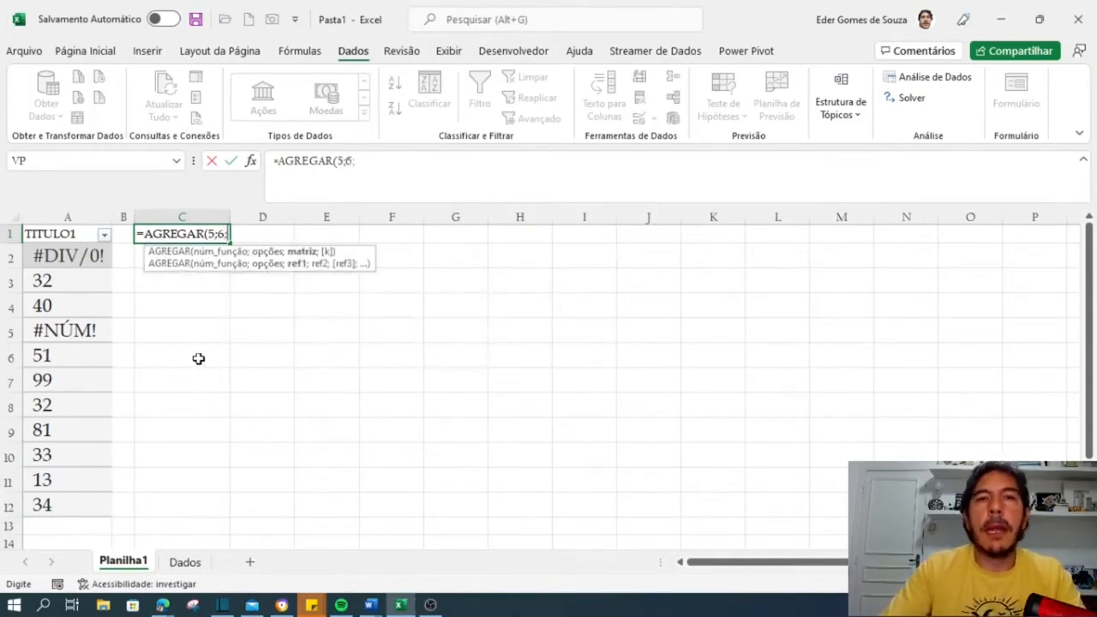
Step: Complete the formula in cell C1 with the list range, giving =AGREGAR(5;6;A2:A12)
{"action": "left_click_drag", "start_coordinate": [69, 257], "coordinate": [89, 505]}
{"action": "type", "text": ";"}
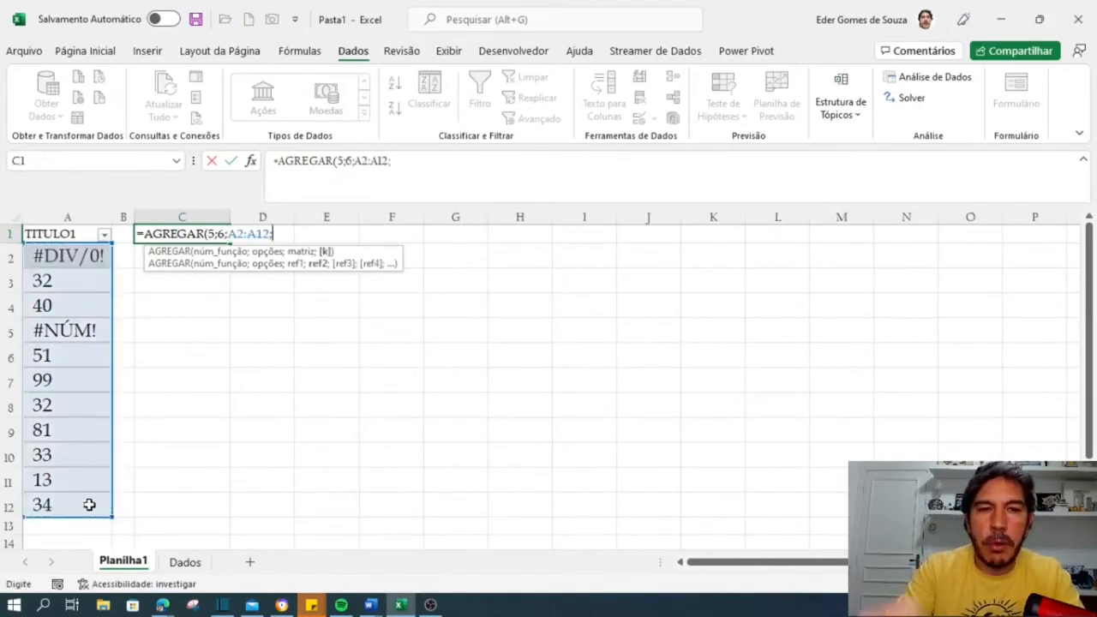
{"action": "key", "text": "BackSpace"}
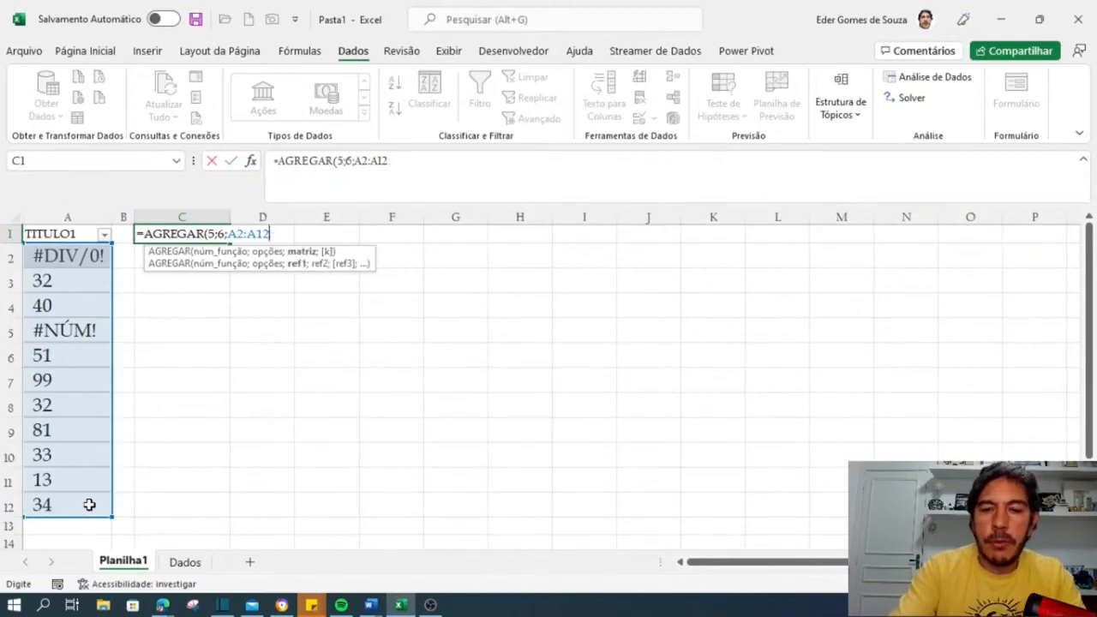
{"action": "type", "text": ")"}
{"action": "key", "text": "Return"}
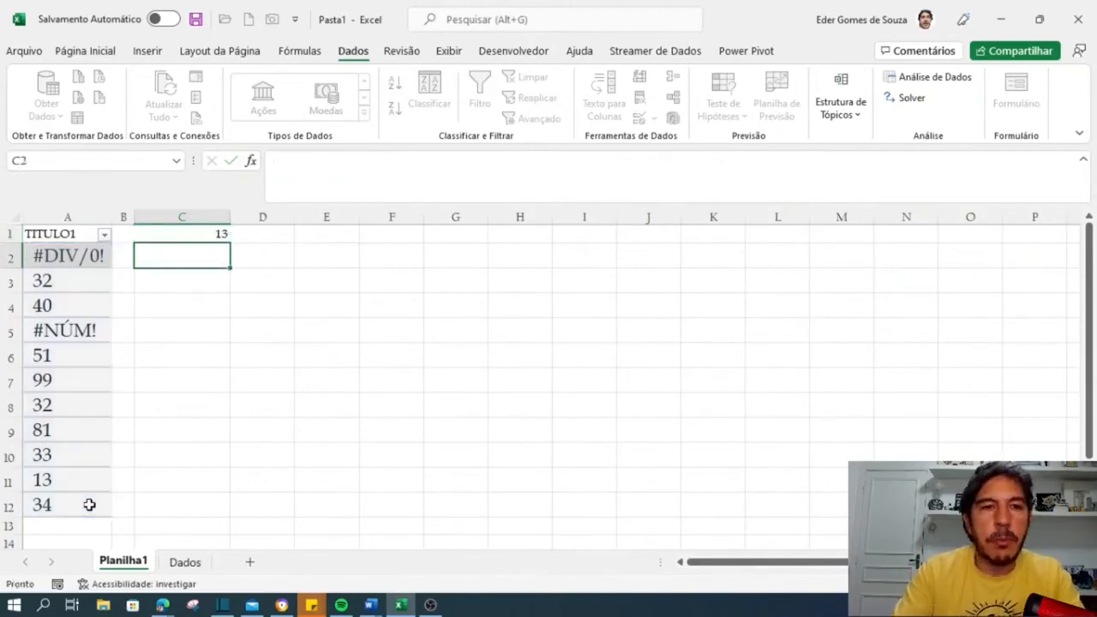
Step: Compare the AGREGAR minimum in cell C1 with the list values, including error cells A2 and A5 and cell A11
{"action": "left_click", "coordinate": [196, 230]}
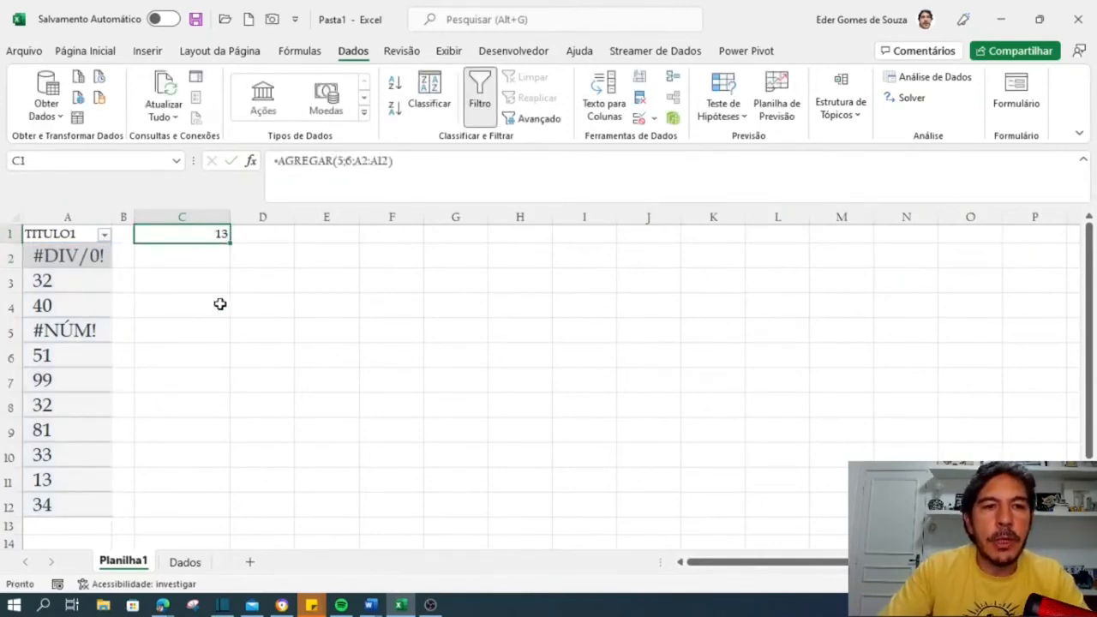
{"action": "left_click_drag", "start_coordinate": [62, 253], "coordinate": [68, 505]}
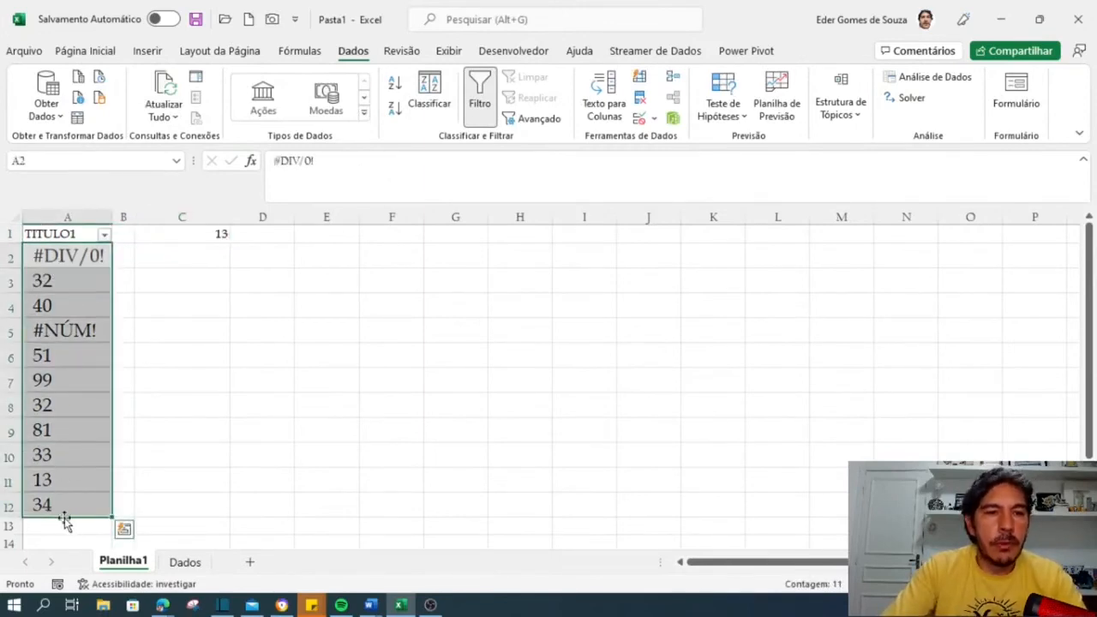
{"action": "left_click", "coordinate": [88, 478]}
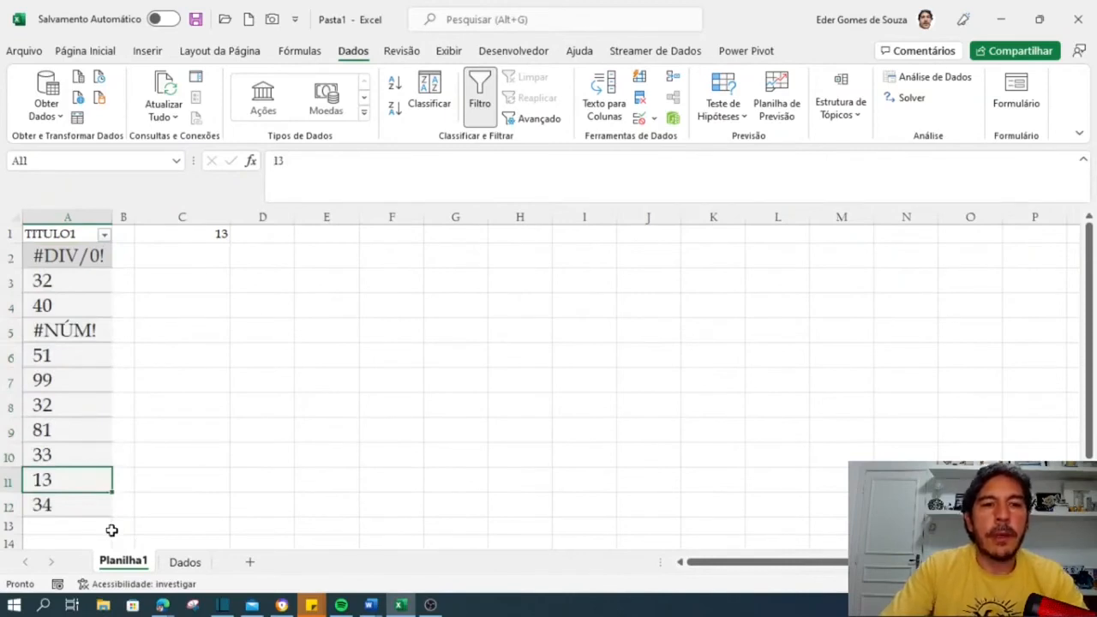
{"action": "left_click", "coordinate": [62, 257]}
{"action": "left_click", "coordinate": [67, 334]}
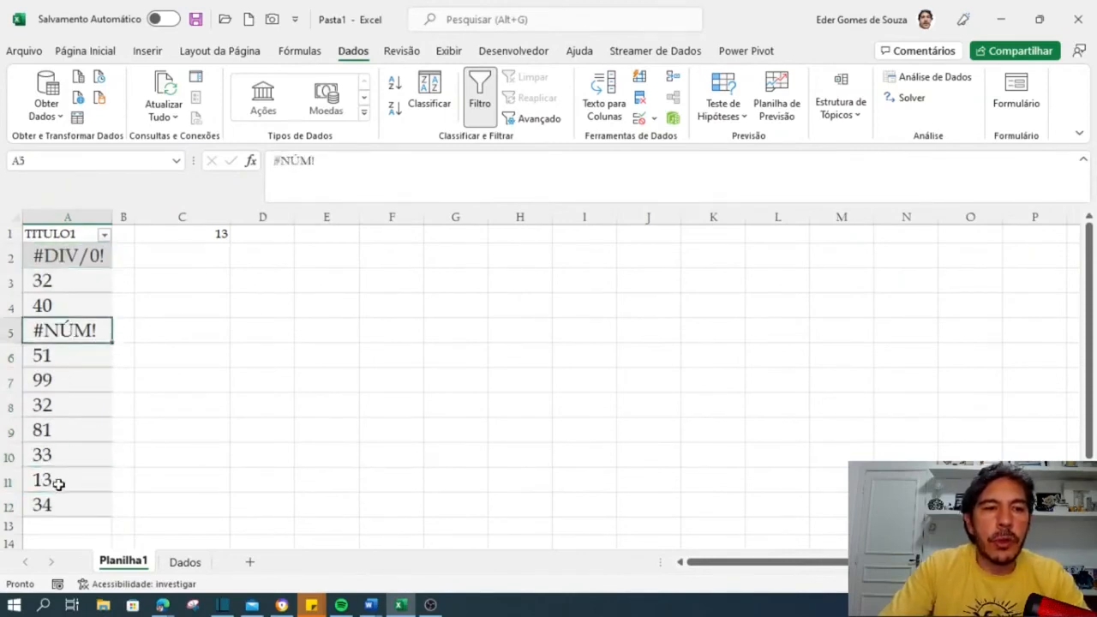
{"action": "left_click", "coordinate": [57, 483]}
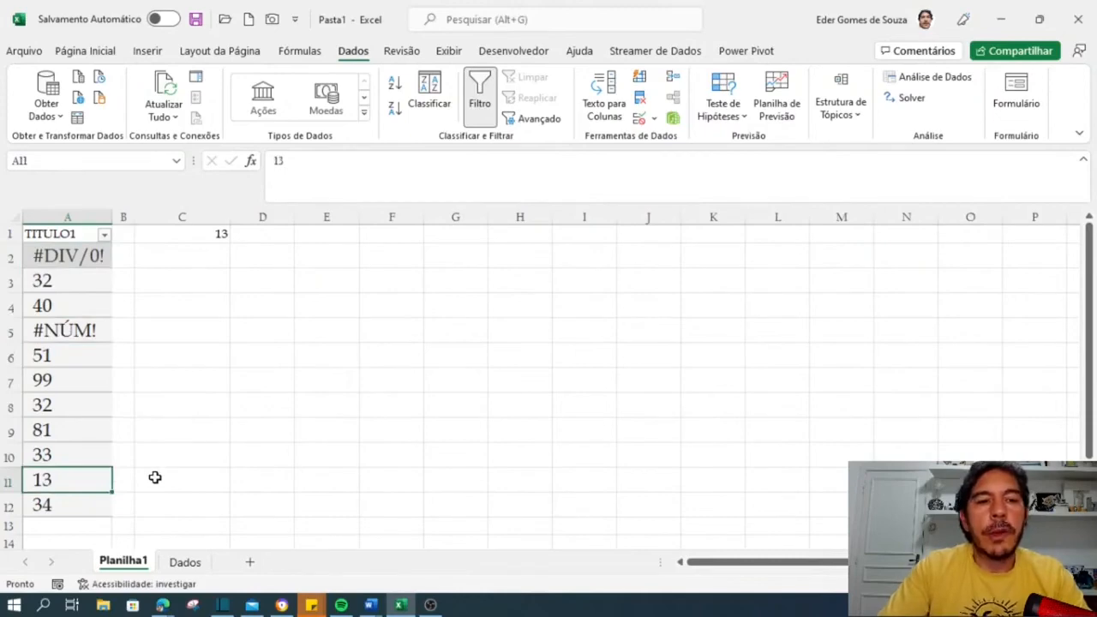
Step: Delete the minimum formula from cell C1 and start another AGREGAR formula in its place
{"action": "left_click", "coordinate": [219, 238]}
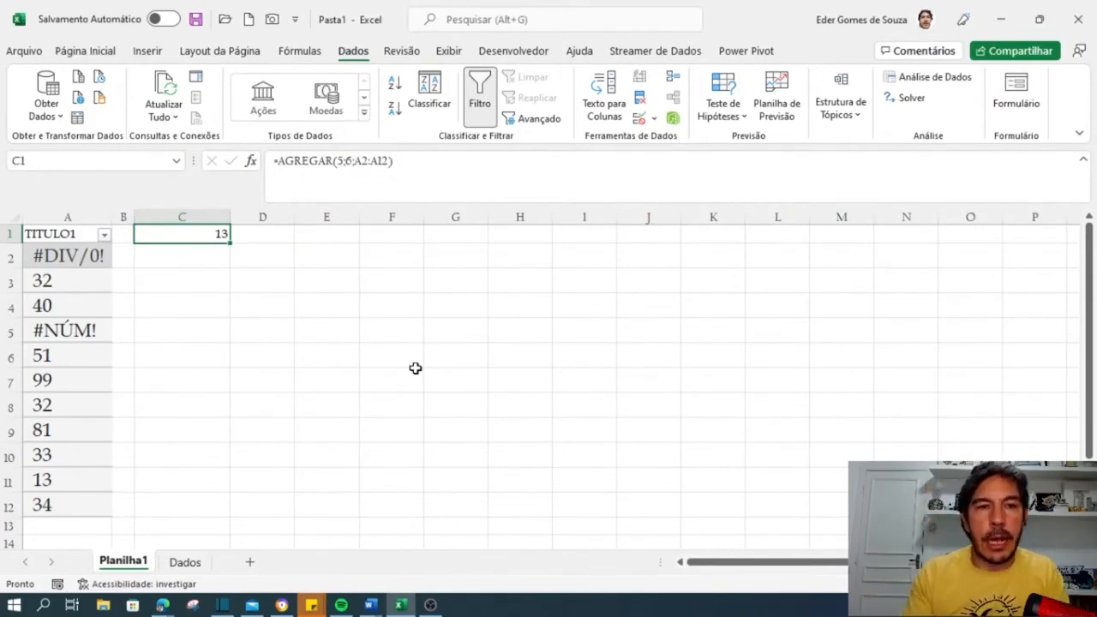
{"action": "key", "text": "Delete"}
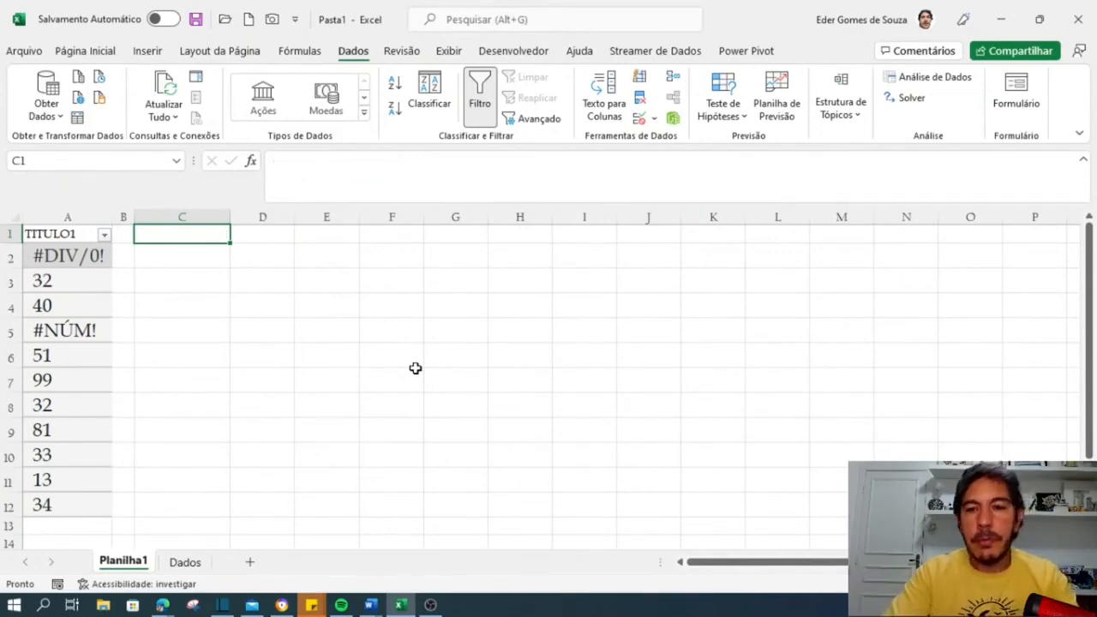
{"action": "type", "text": "="}
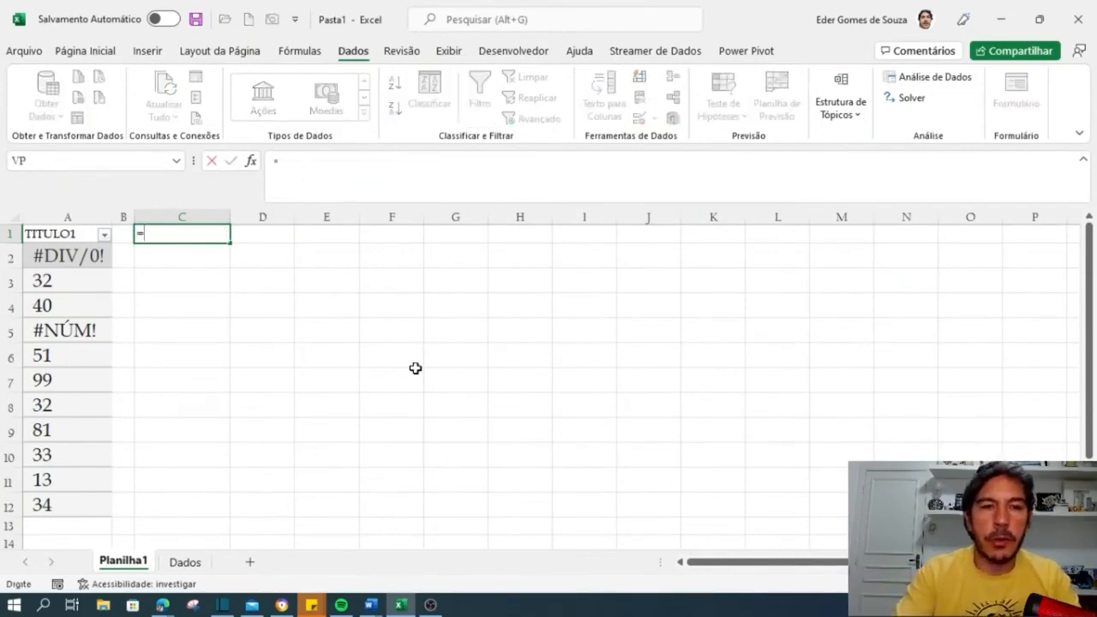
{"action": "type", "text": "AGR"}
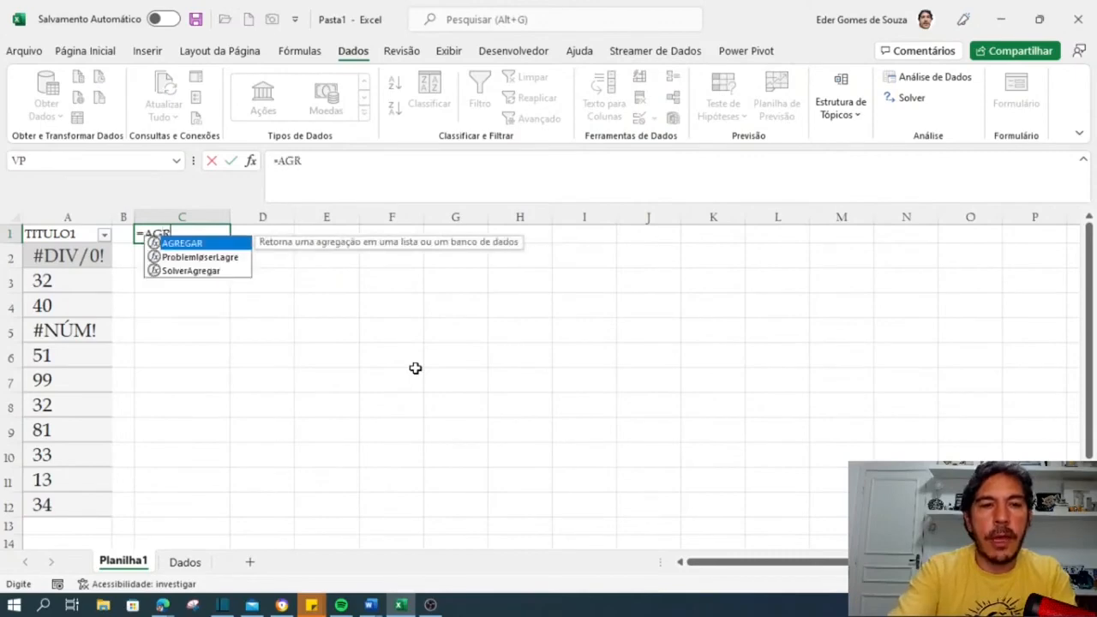
{"action": "key", "text": "Tab"}
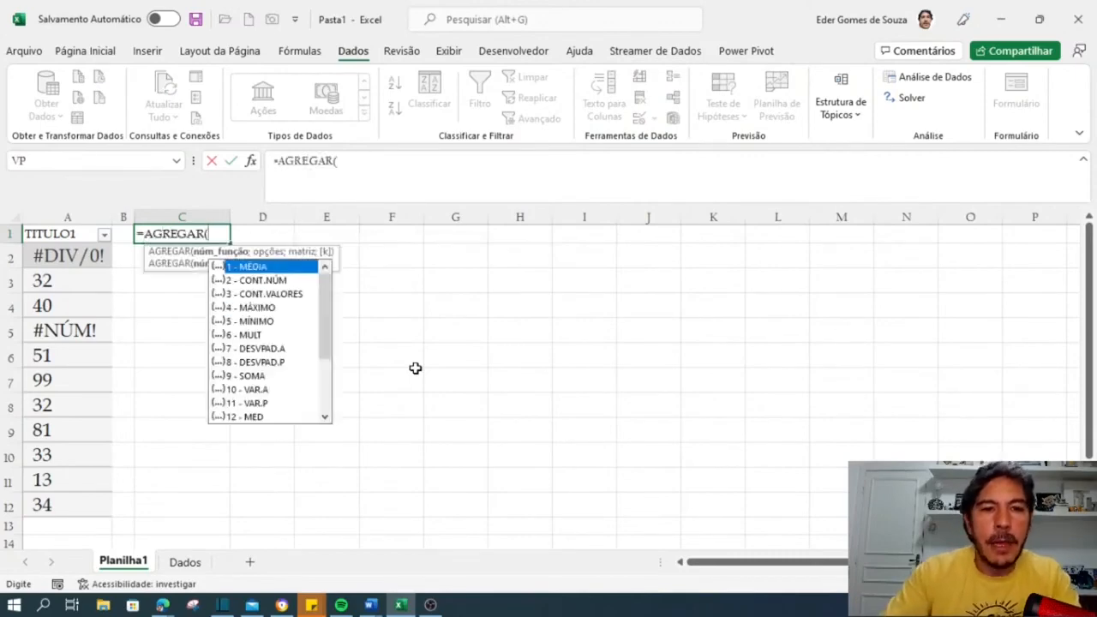
Step: Look through the functions offered for the first AGREGAR argument, between MÉDIA and VAR.P
{"action": "key", "text": "Down"}
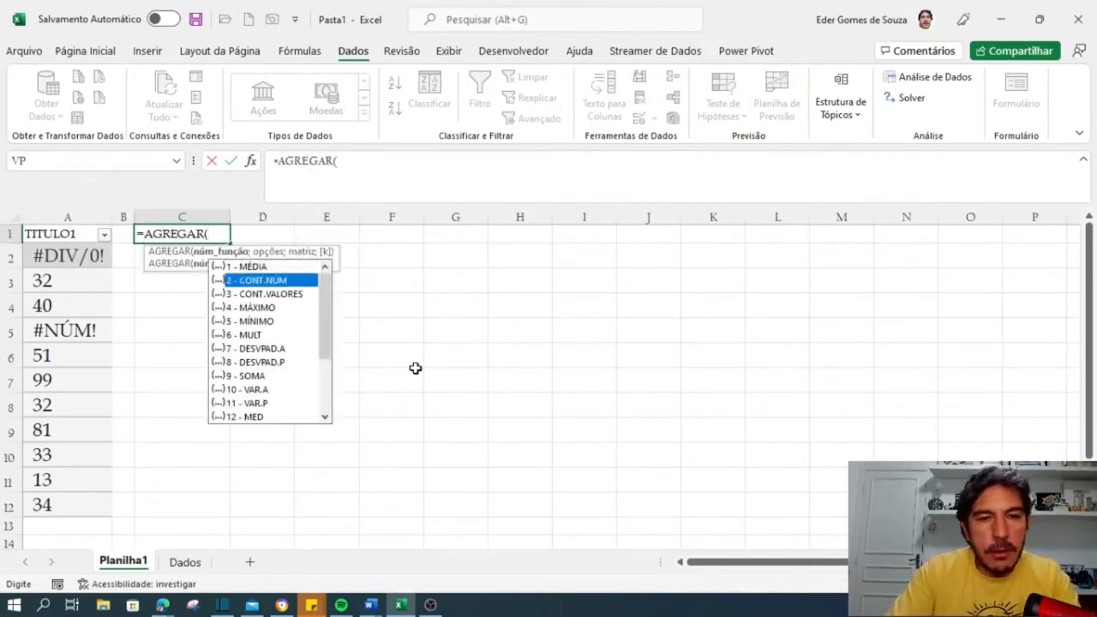
{"action": "key", "text": "Down"}
{"action": "key", "text": "Down"}
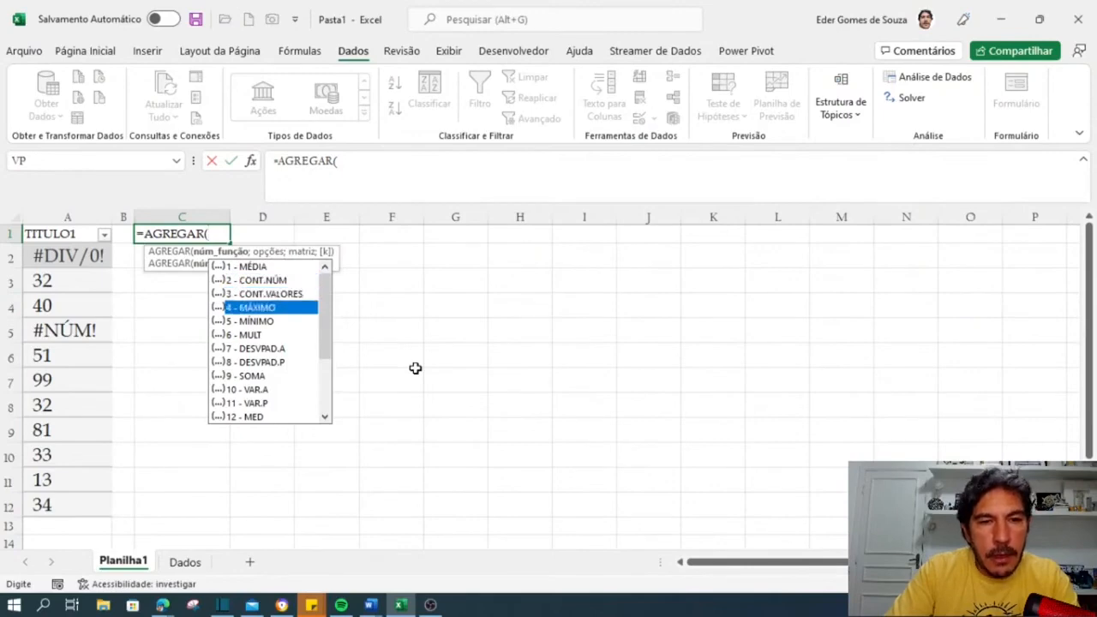
{"action": "key", "text": "Down"}
{"action": "key", "text": "Down"}
{"action": "key", "text": "Down"}
{"action": "key", "text": "Down"}
{"action": "key", "text": "Down"}
{"action": "key", "text": "Down"}
{"action": "key", "text": "Down"}
{"action": "key", "text": "Up"}
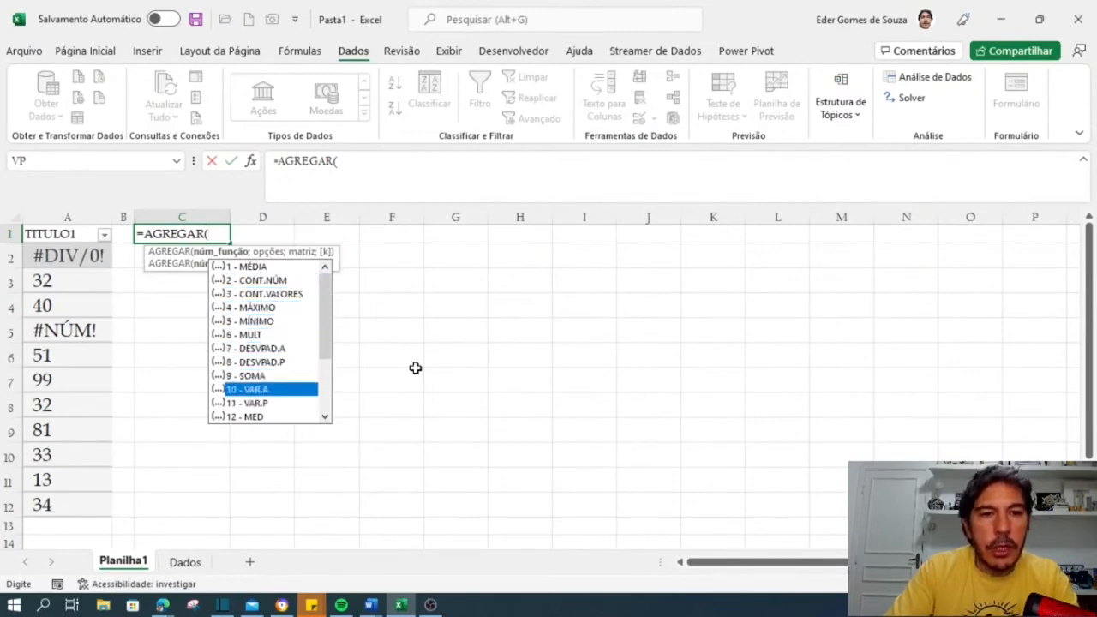
{"action": "key", "text": "Up"}
{"action": "key", "text": "Up"}
{"action": "key", "text": "Up"}
{"action": "key", "text": "Up"}
{"action": "key", "text": "Up"}
{"action": "key", "text": "Down"}
{"action": "key", "text": "Down"}
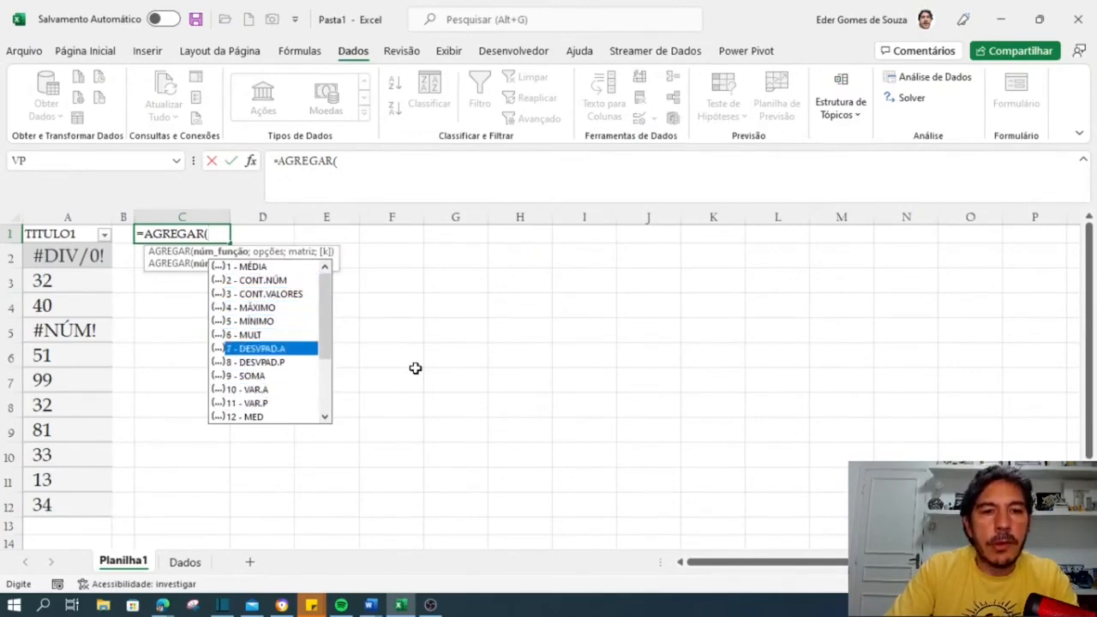
{"action": "key", "text": "Down"}
{"action": "key", "text": "Down"}
{"action": "key", "text": "Down"}
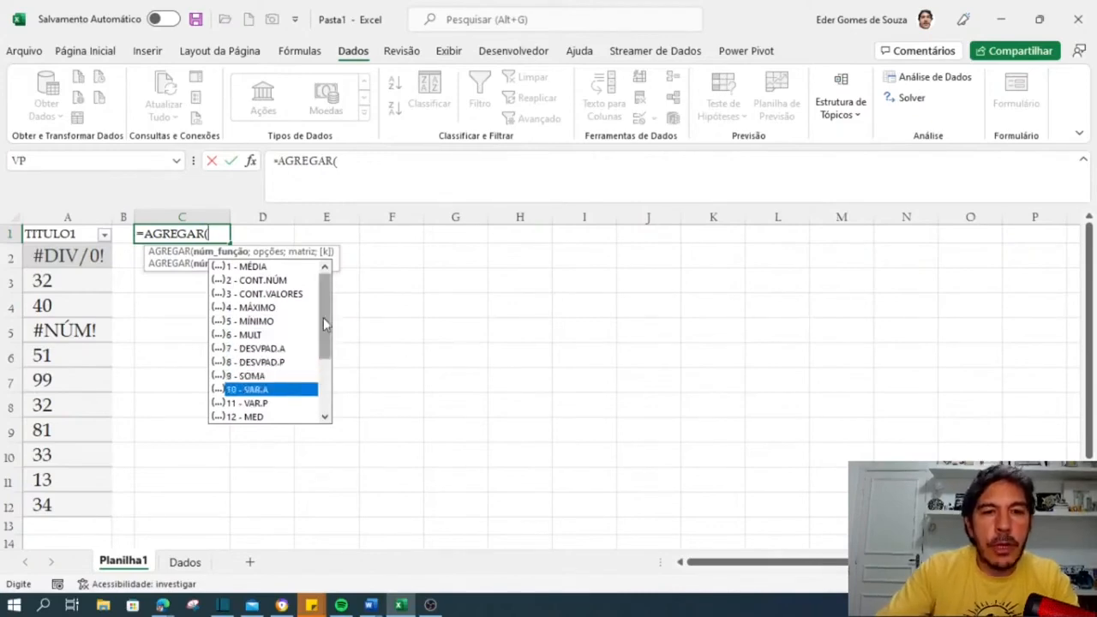
Step: Enter function number 14 (MAIOR) as the first argument of the AGREGAR formula in cell C1
{"action": "left_click_drag", "start_coordinate": [323, 317], "coordinate": [334, 385]}
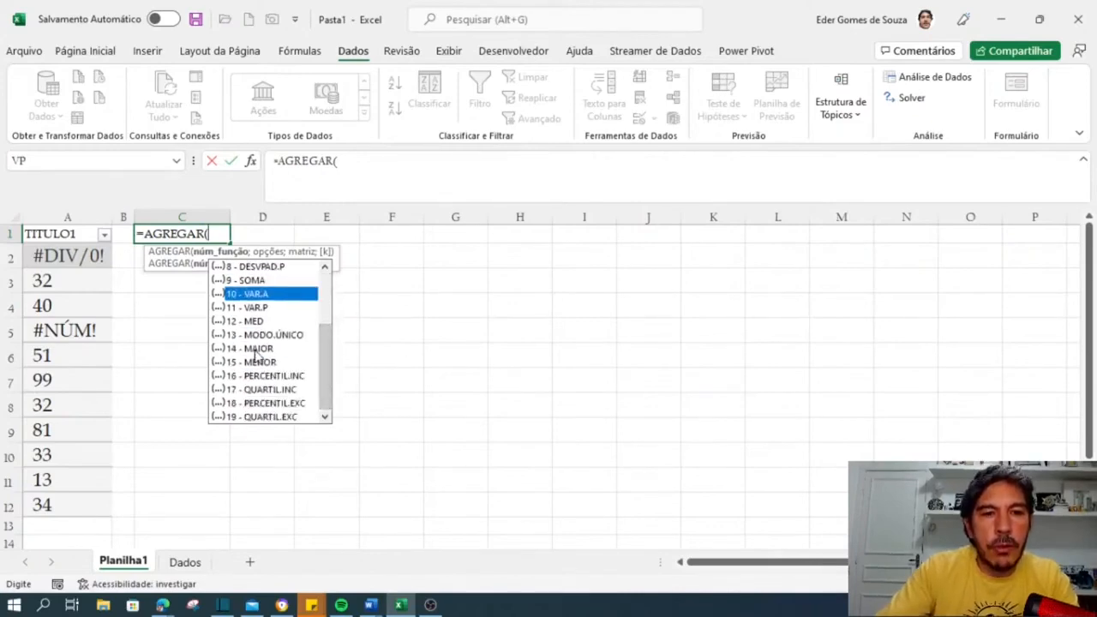
{"action": "left_click", "coordinate": [255, 349]}
{"action": "double_click", "coordinate": [255, 350]}
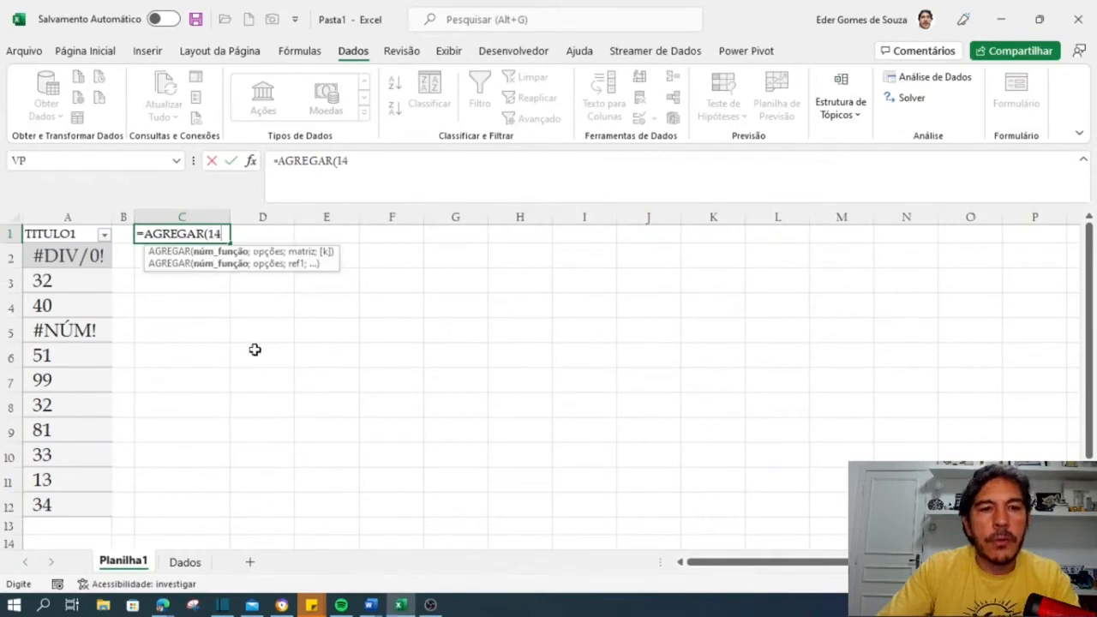
{"action": "type", "text": ";"}
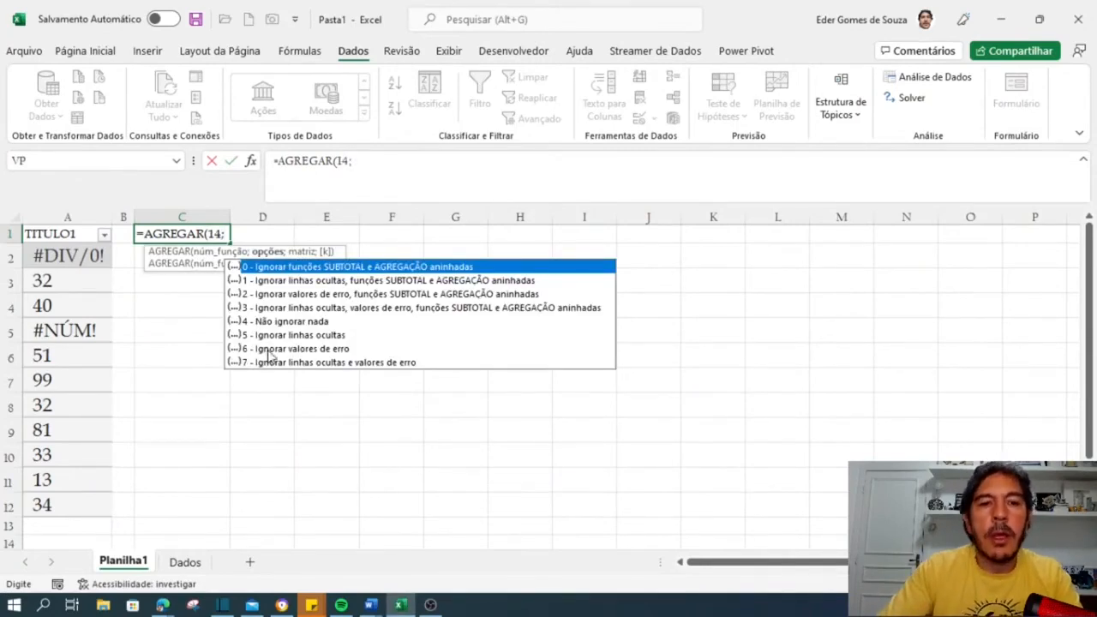
Step: Complete the AGREGAR formula in cell C1 with option 6 (Ignorar valores de erro), range A2:A12 and k value 1
{"action": "double_click", "coordinate": [275, 349]}
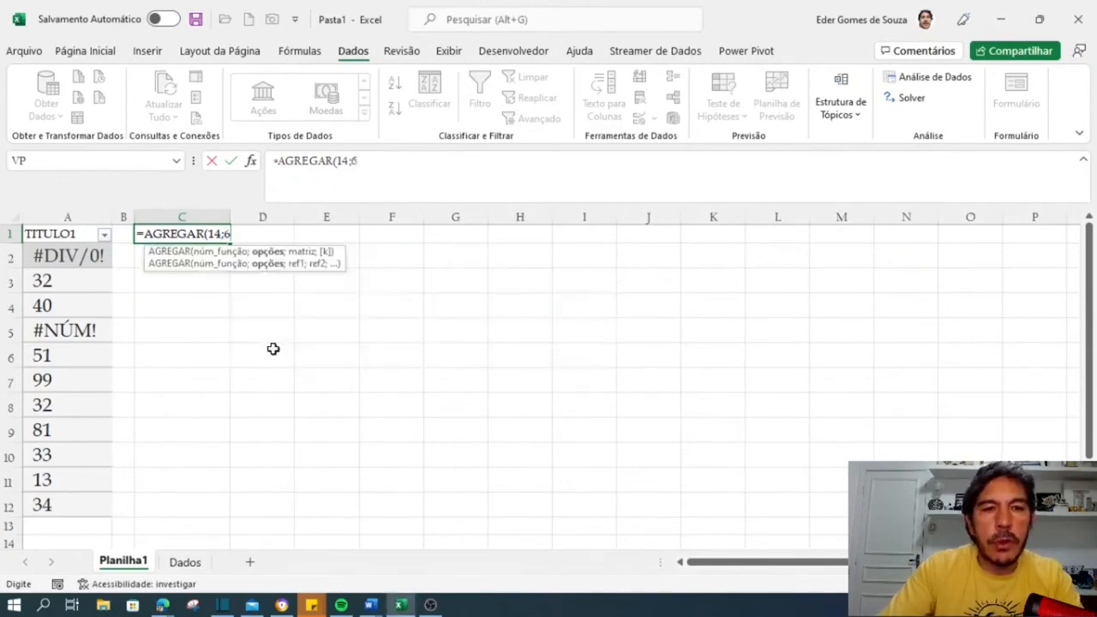
{"action": "type", "text": ";"}
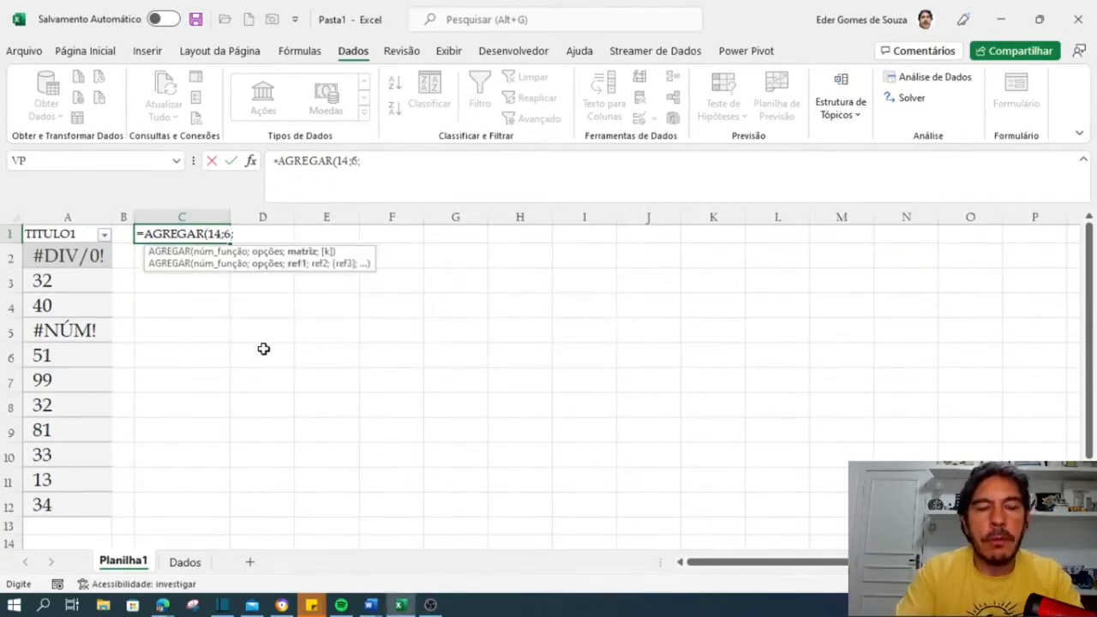
{"action": "left_click_drag", "start_coordinate": [86, 255], "coordinate": [91, 513]}
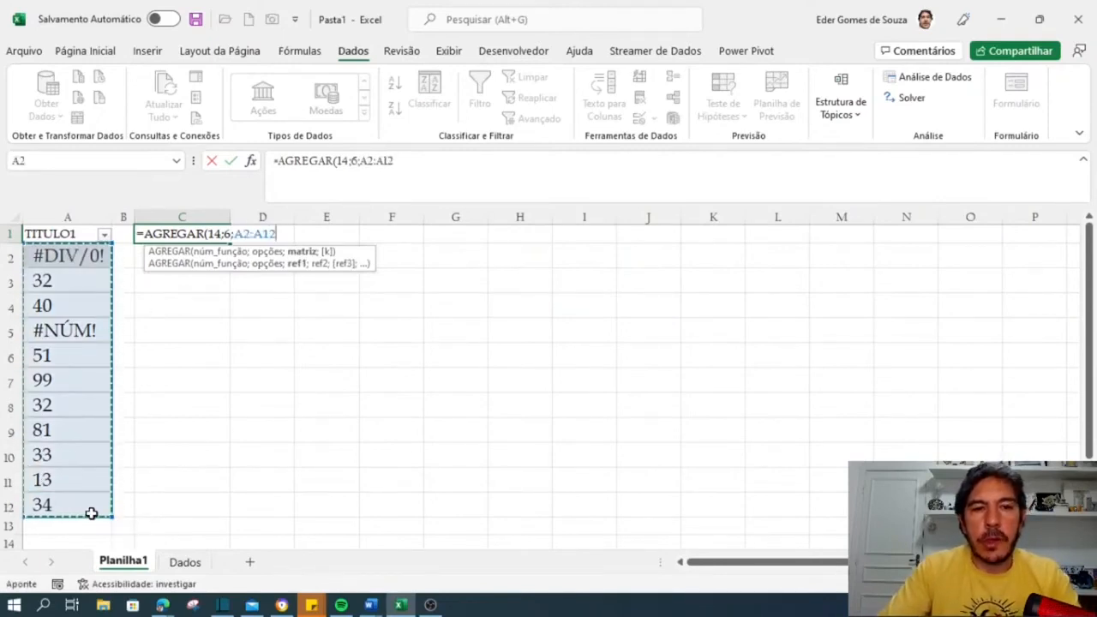
{"action": "type", "text": ";"}
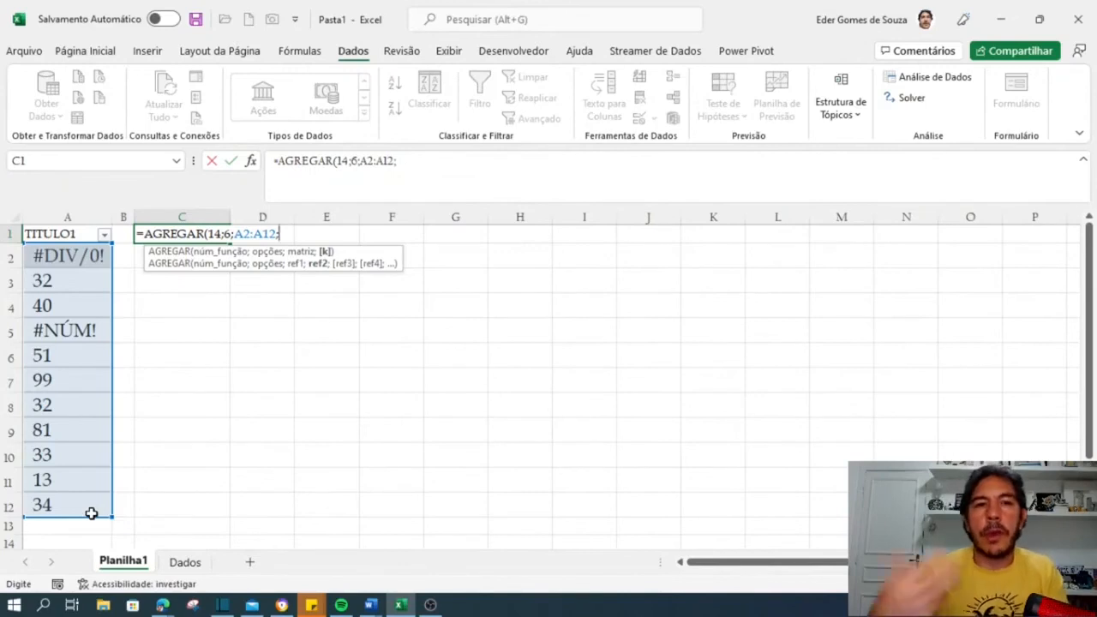
{"action": "type", "text": "1"}
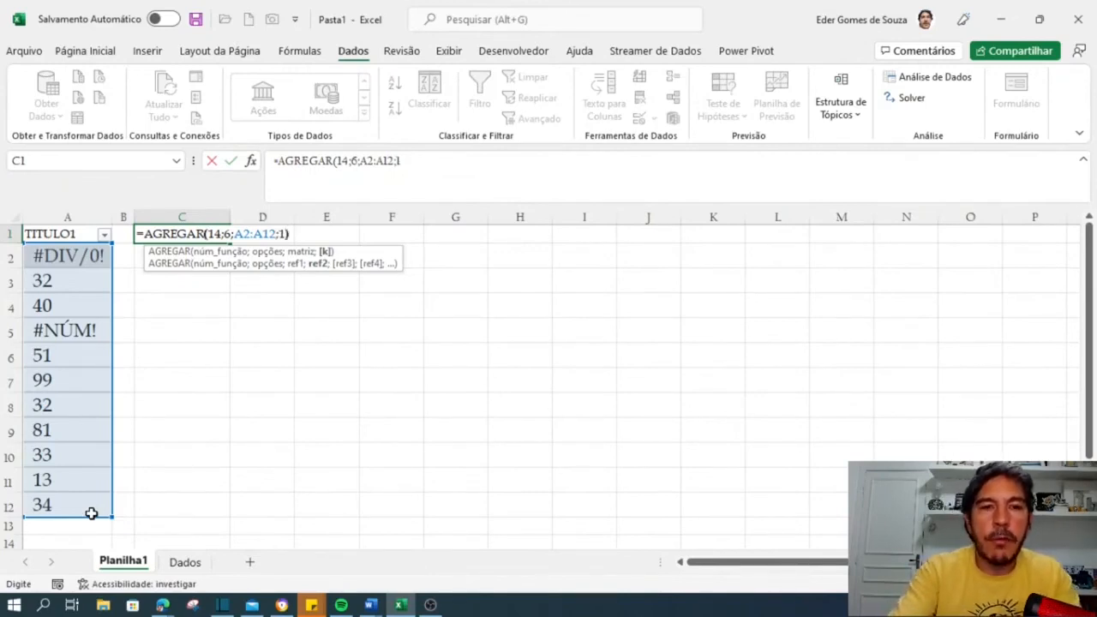
{"action": "type", "text": ")"}
{"action": "key", "text": "Return"}
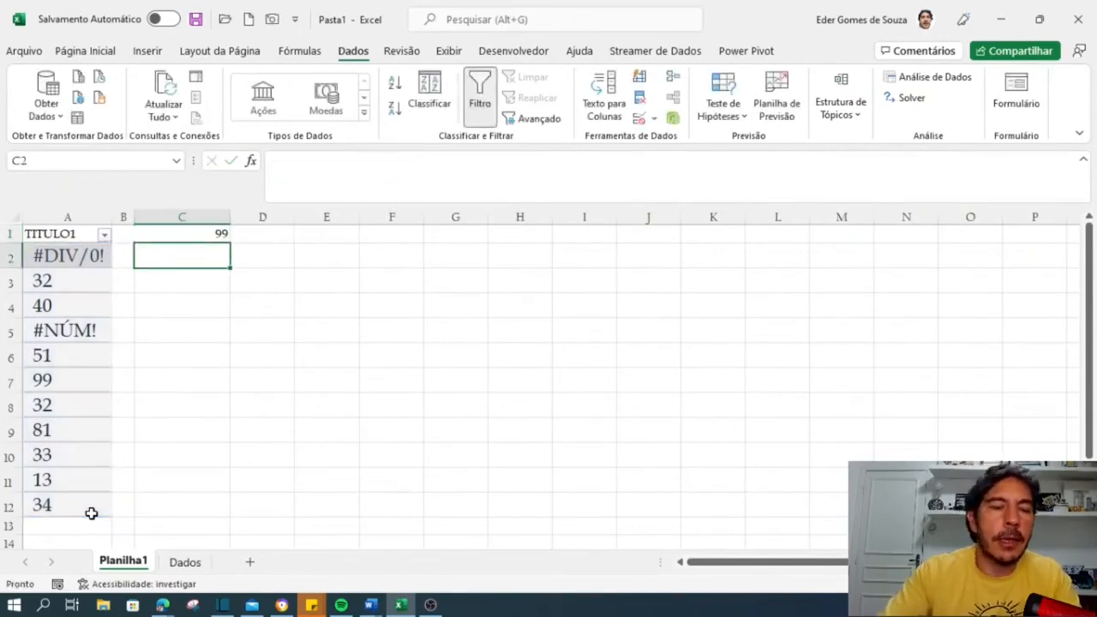
Step: Review the MAIOR result in cell C1 against the list A2:A12 and examine the formula's final k argument
{"action": "left_click", "coordinate": [167, 236]}
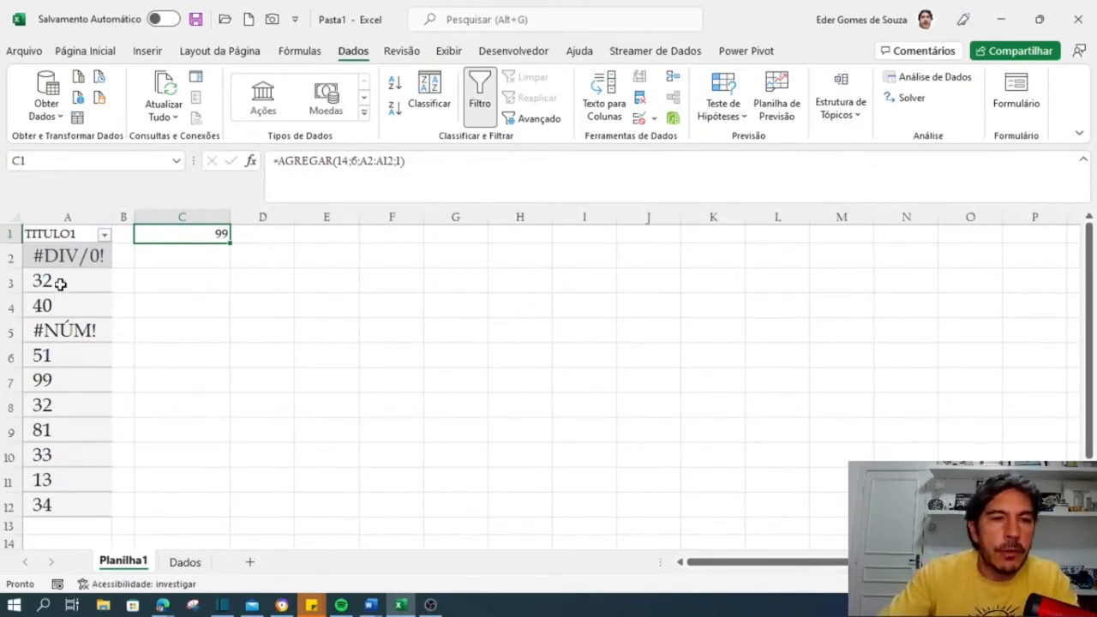
{"action": "left_click_drag", "start_coordinate": [59, 256], "coordinate": [71, 505]}
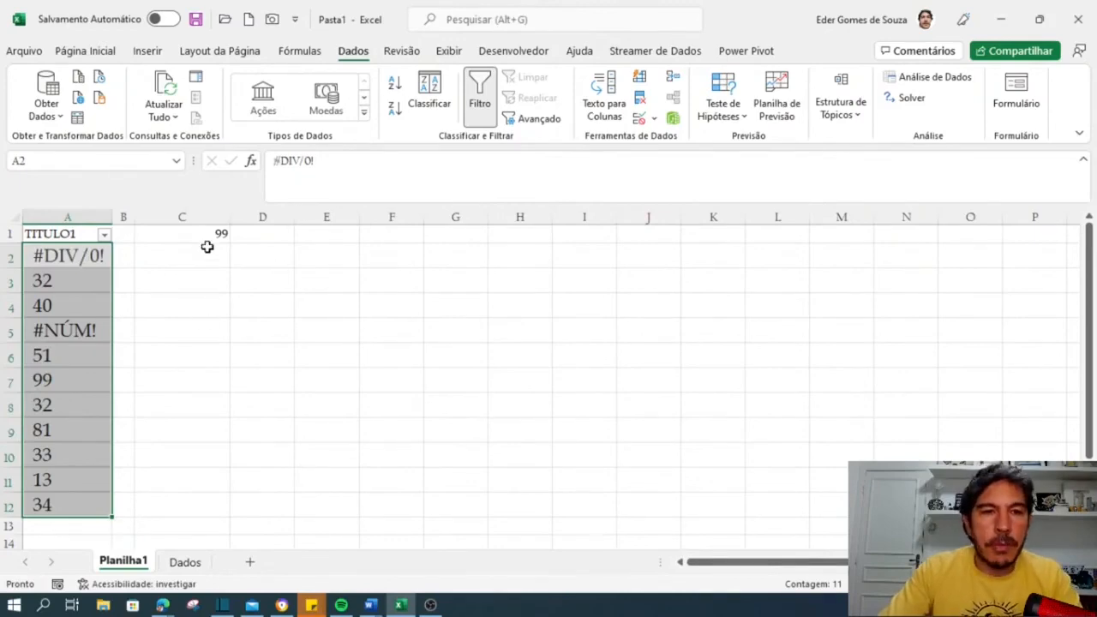
{"action": "left_click", "coordinate": [214, 233]}
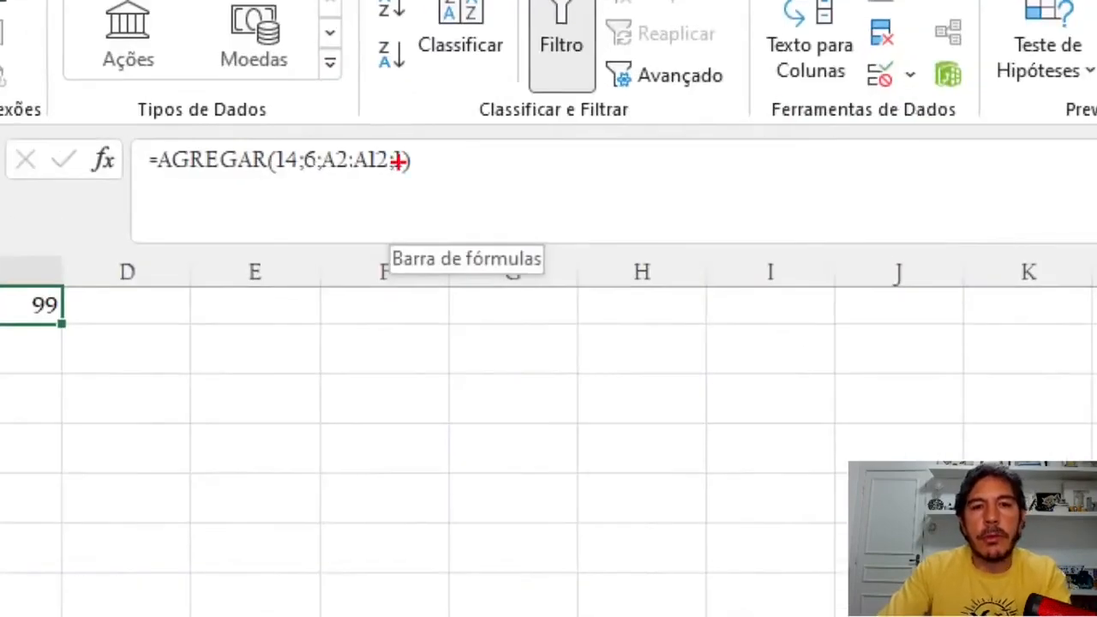
{"action": "mouse_move", "coordinate": [392, 150]}
{"action": "left_mouse_down"}
{"action": "mouse_move", "coordinate": [408, 175]}
{"action": "mouse_move", "coordinate": [395, 161]}
{"action": "left_mouse_up"}
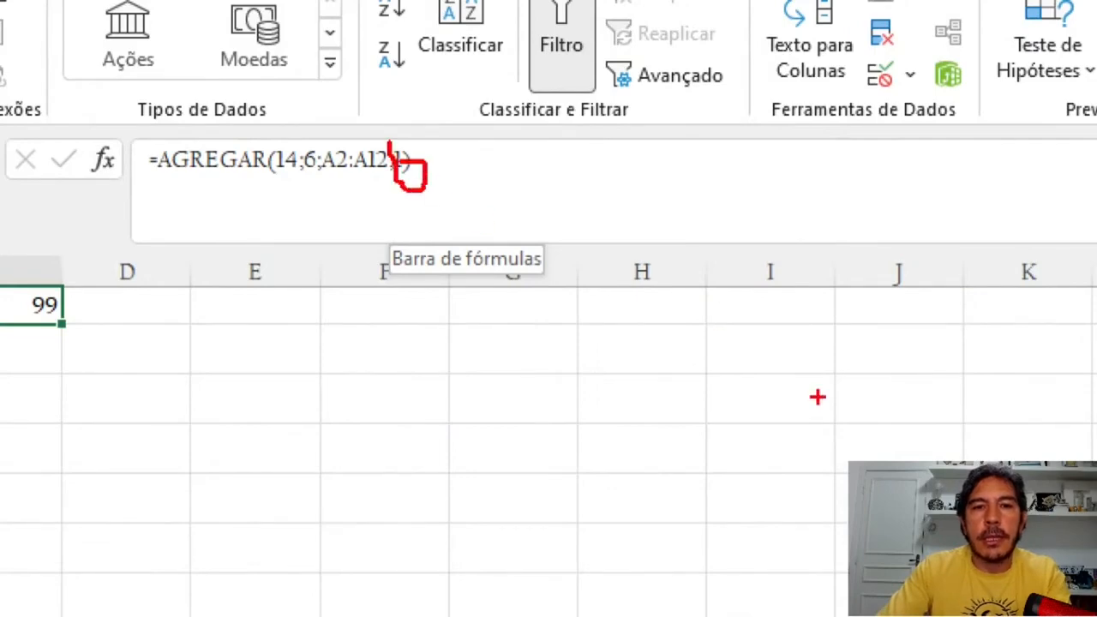
{"action": "key", "text": "Escape"}
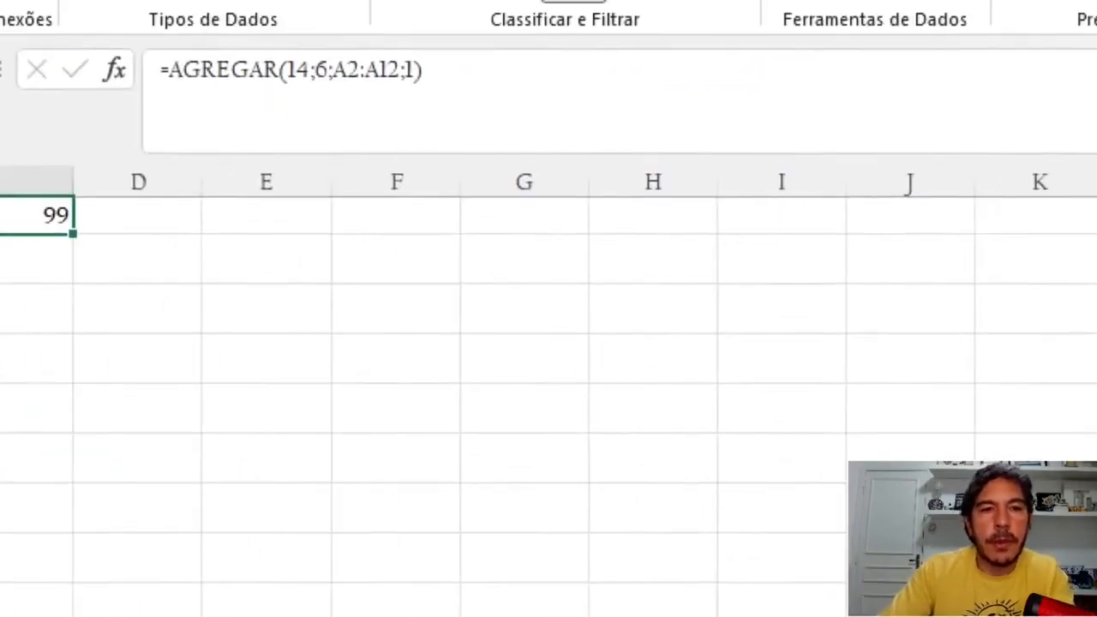
{"action": "left_click_drag", "start_coordinate": [397, 34], "coordinate": [451, 128]}
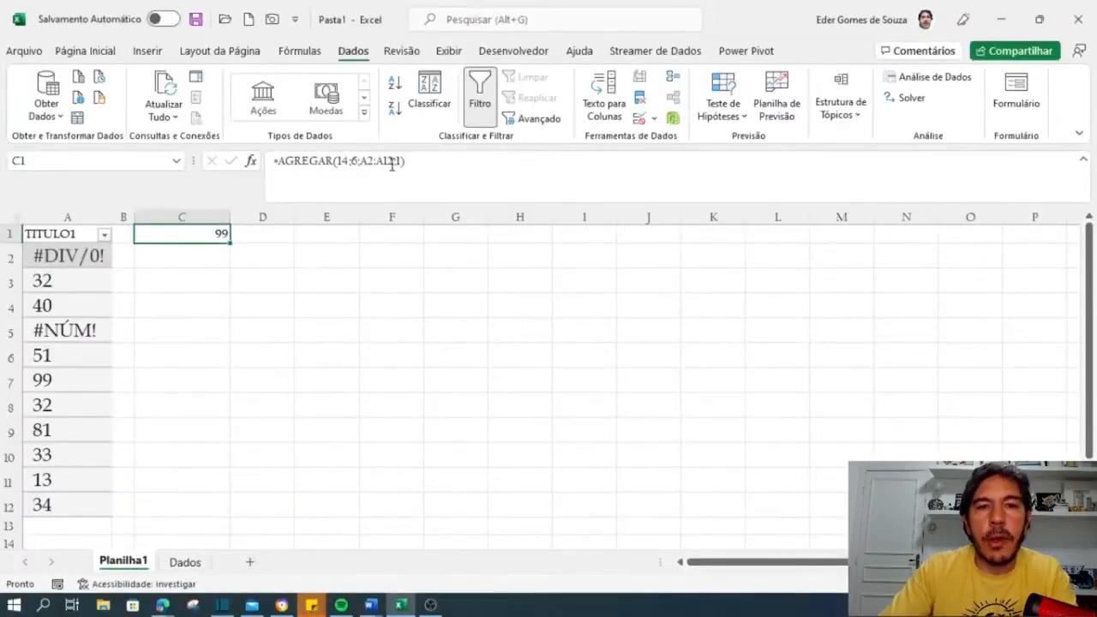
Step: Set the k argument of the AGREGAR formula in cell C1 to 2 to return the second-largest value
{"action": "left_click", "coordinate": [393, 162]}
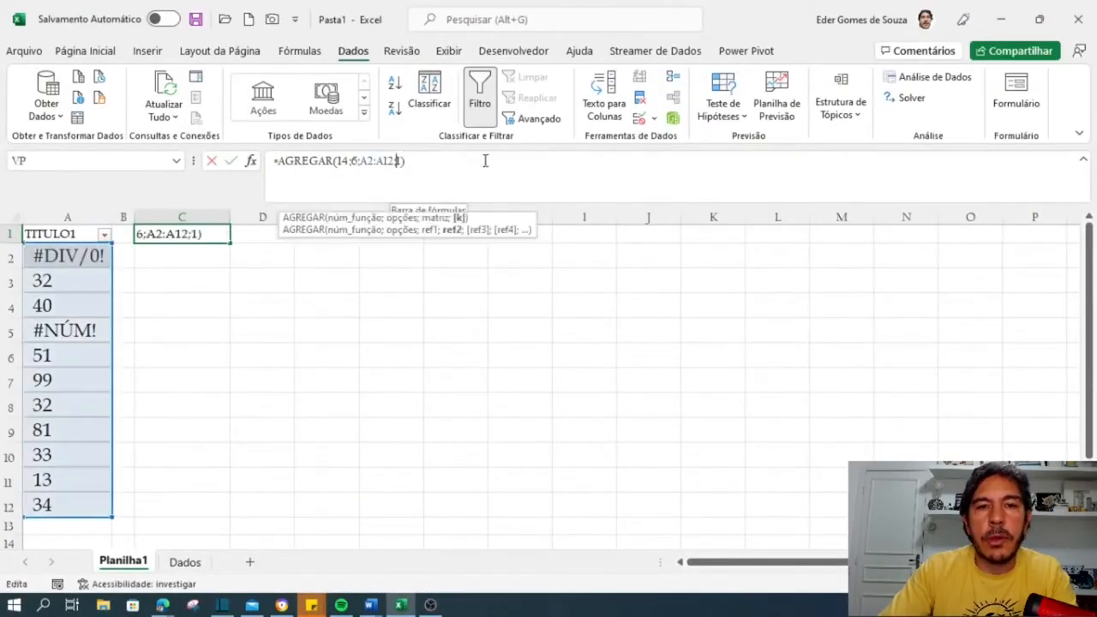
{"action": "type", "text": "2"}
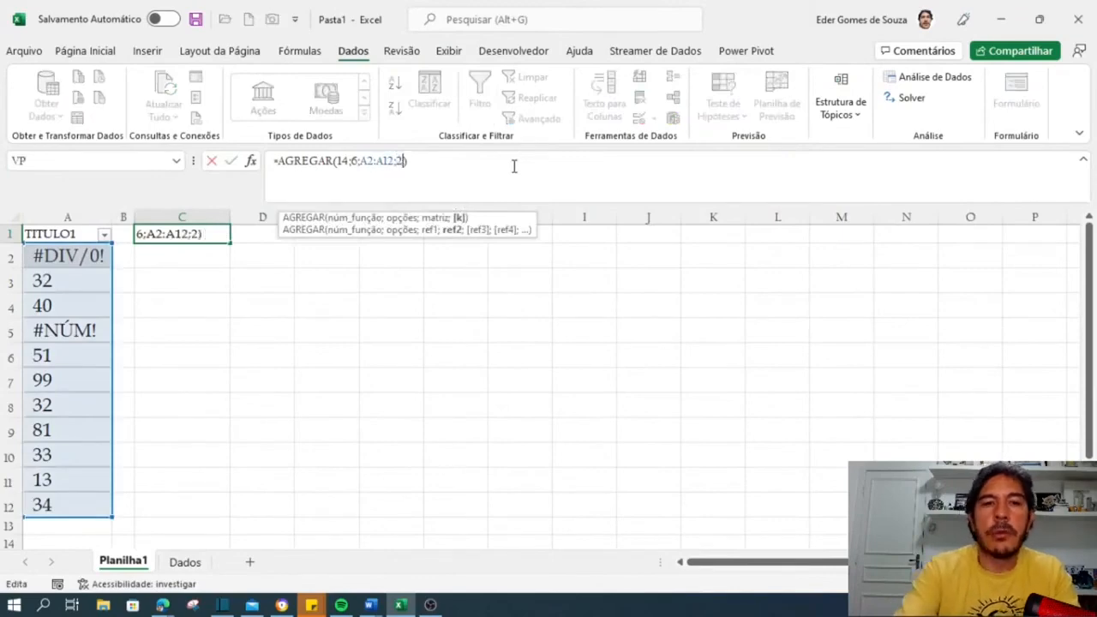
{"action": "key", "text": "Return"}
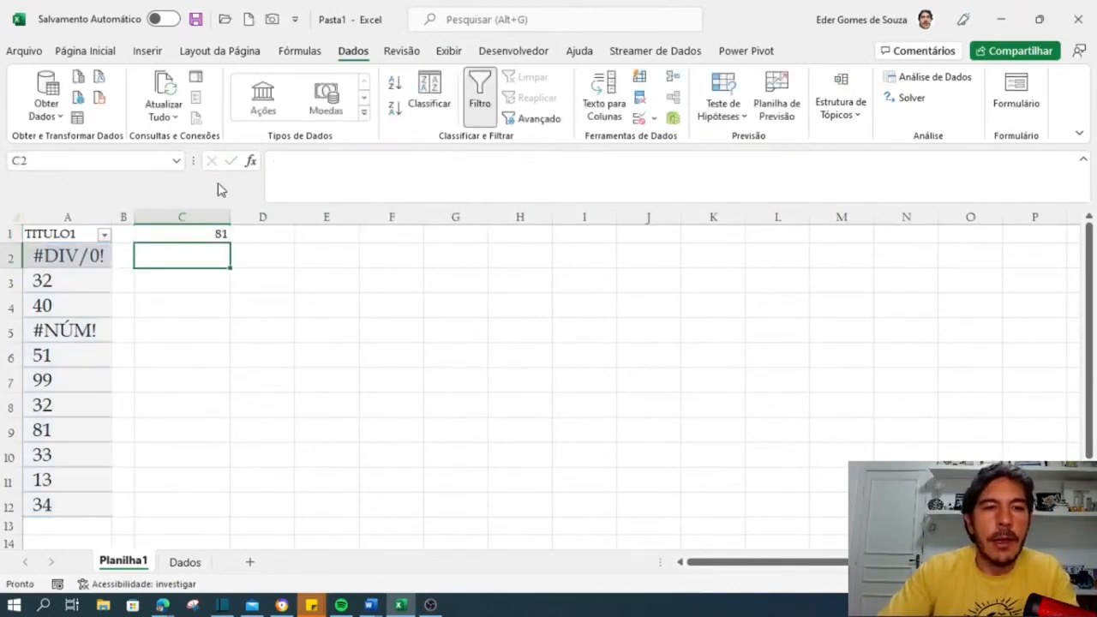
Step: Compare the second-largest result in cell C1 with cells A7 and A9 and the rest of the TITULO1 list
{"action": "left_click", "coordinate": [197, 233]}
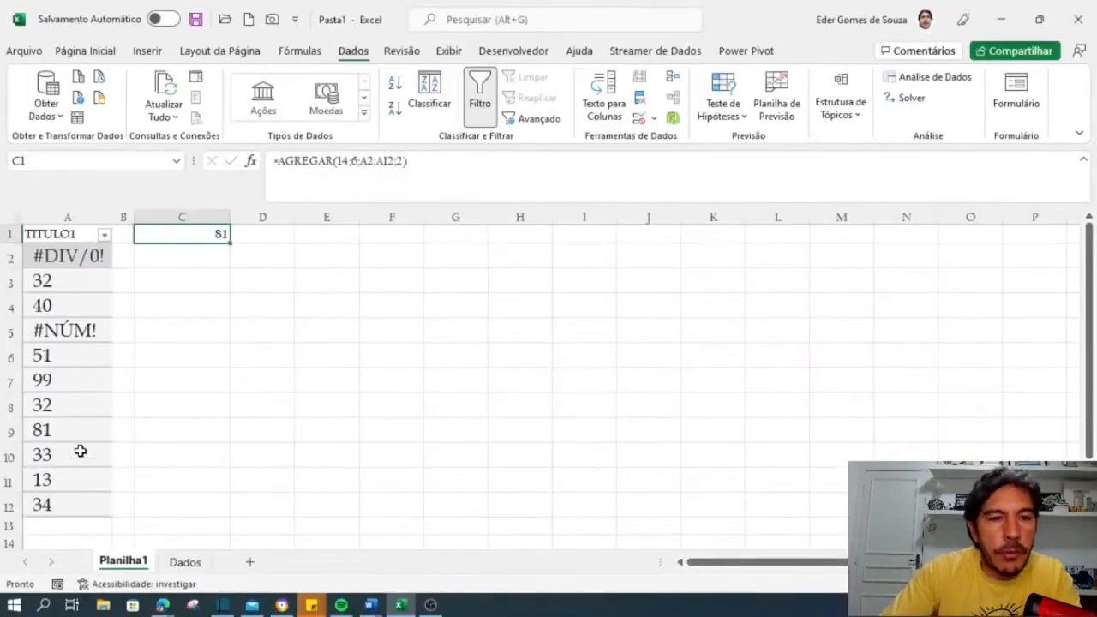
{"action": "left_click", "coordinate": [42, 383]}
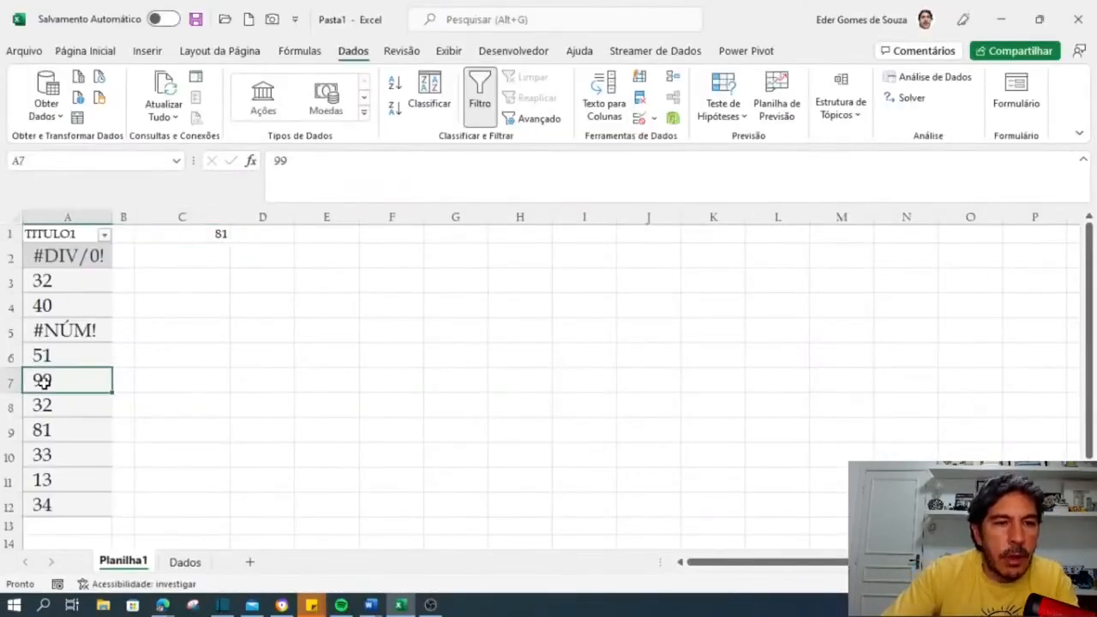
{"action": "left_click", "coordinate": [49, 431]}
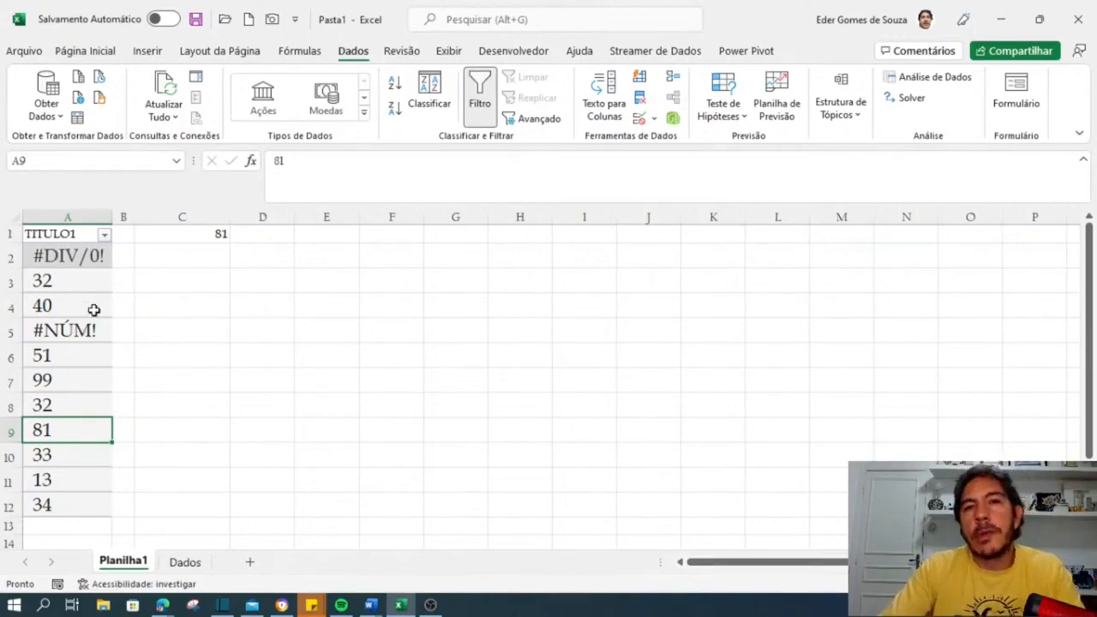
{"action": "left_click_drag", "start_coordinate": [63, 240], "coordinate": [66, 495]}
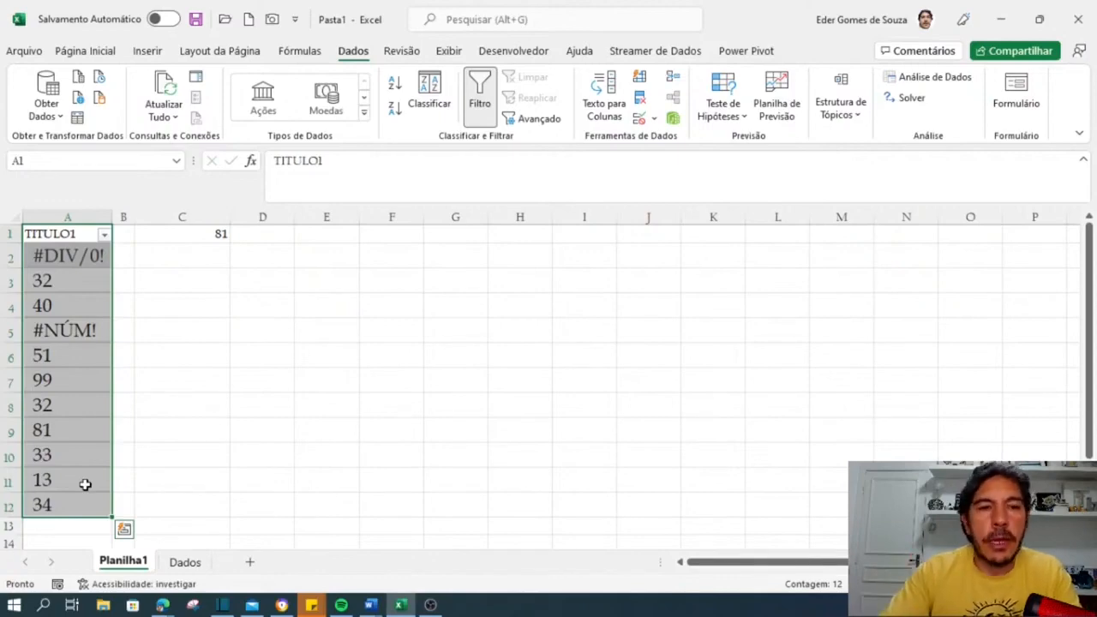
{"action": "left_click", "coordinate": [67, 237]}
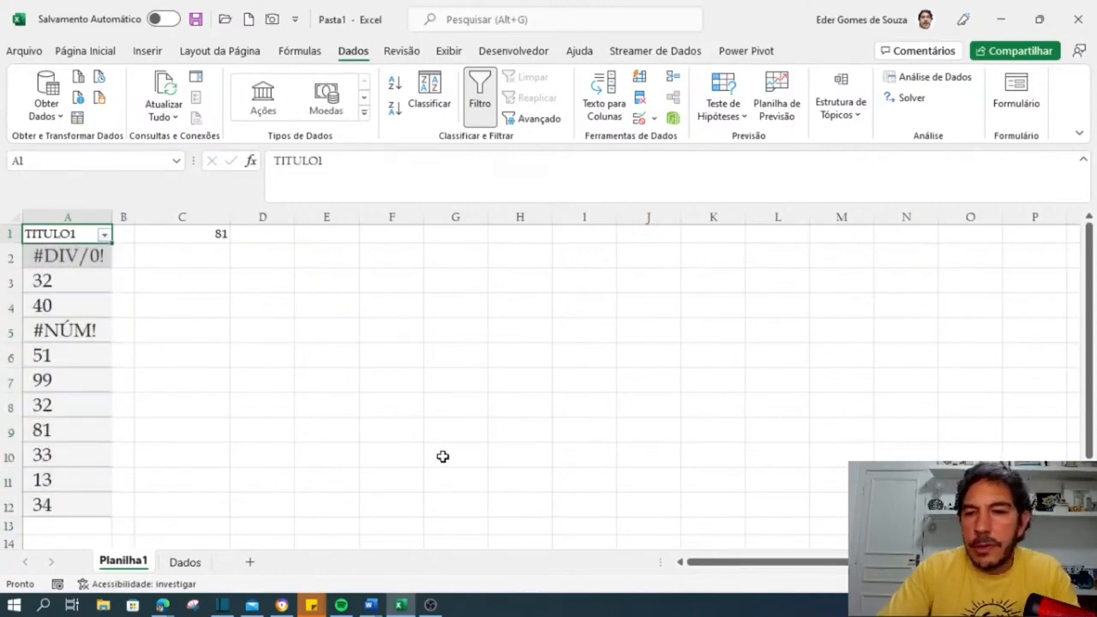